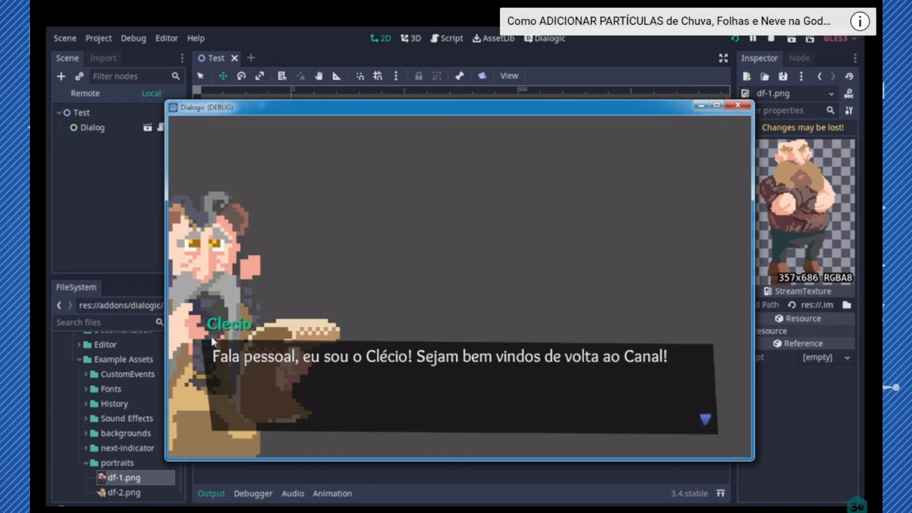
- Play through the finished sample dialogue, answering "Claro, será maravilhoso ter você comigo!" to Gobot's question
click(456, 397)
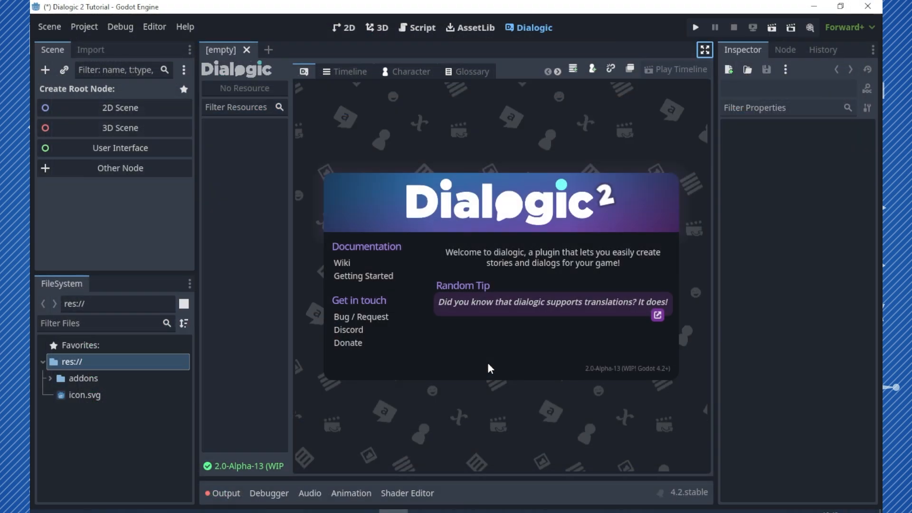
click(706, 50)
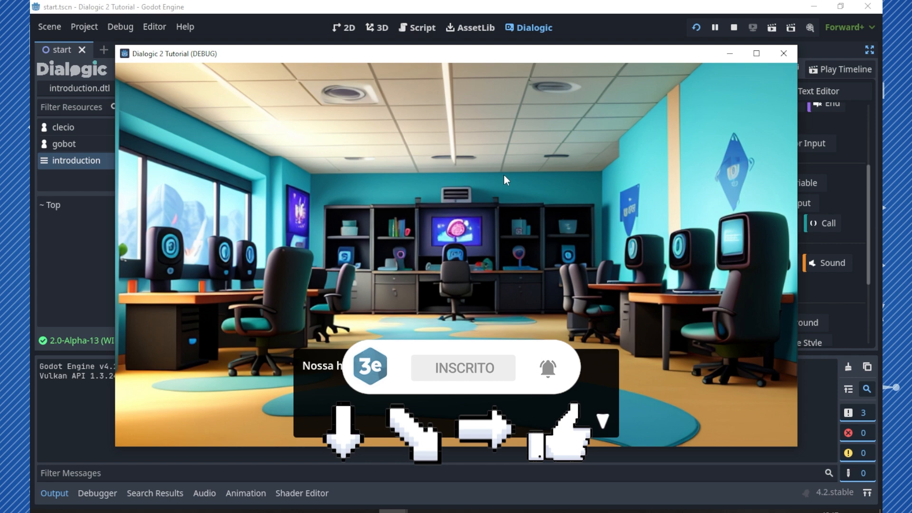
click(503, 174)
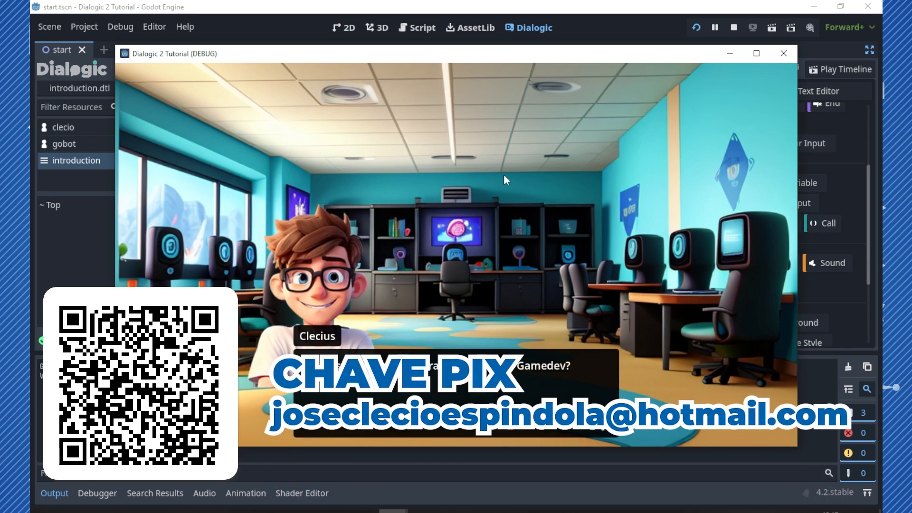
click(504, 174)
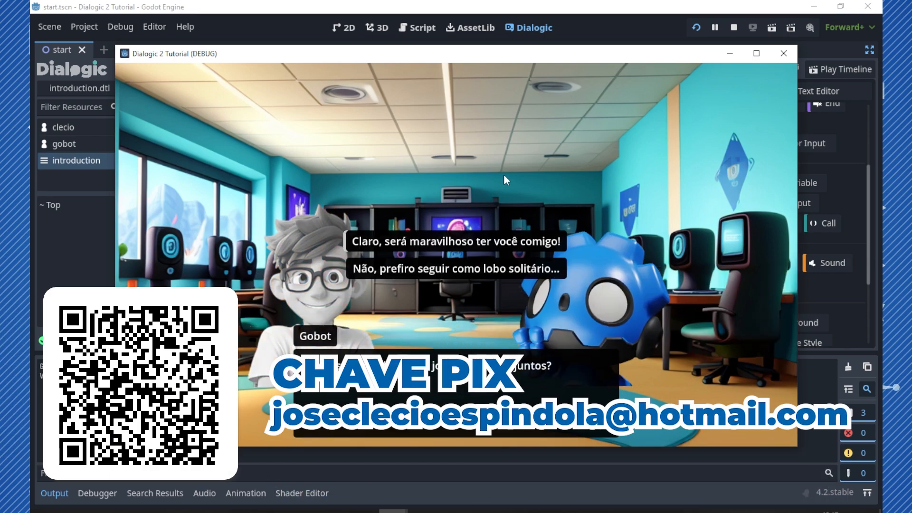
click(515, 243)
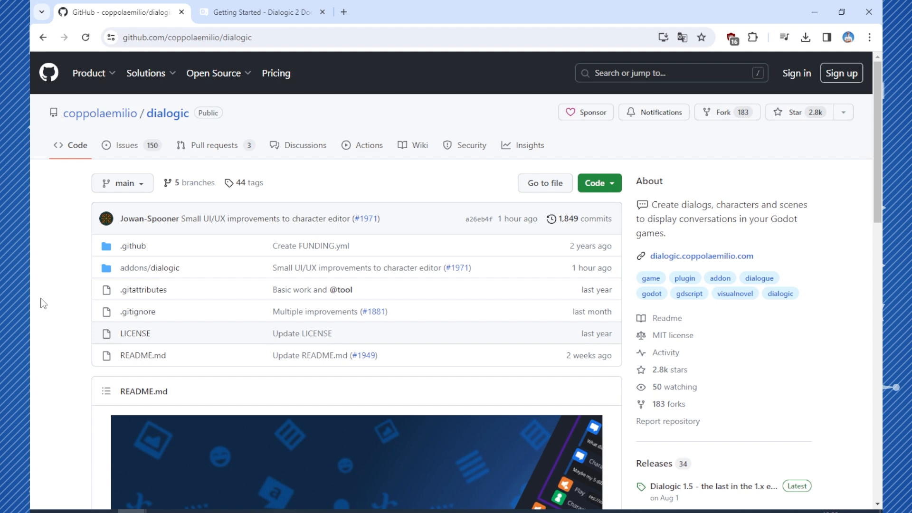
- Read the Dialogic repository's README and the Installation & Activation section of the Getting Started documentation
scroll(42, 297, down, 1)
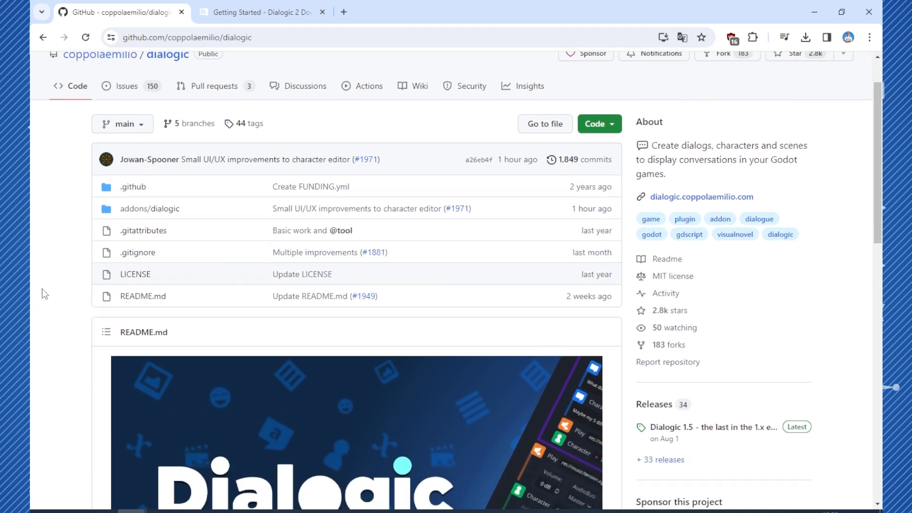
scroll(44, 294, down, 3)
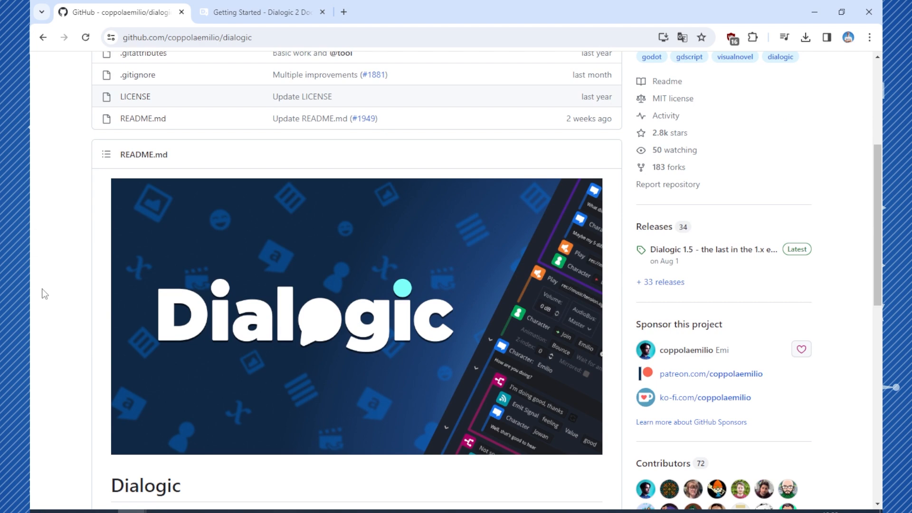
scroll(44, 293, down, 2)
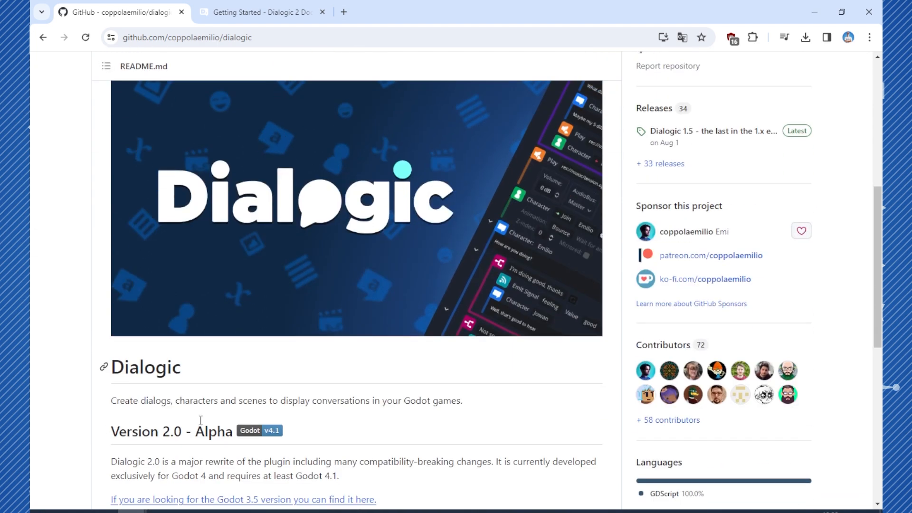
scroll(229, 433, down, 2)
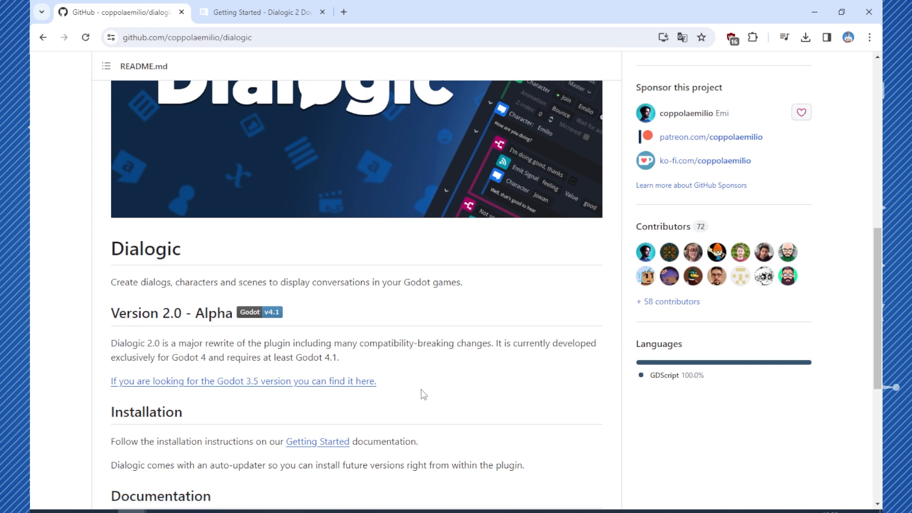
scroll(424, 395, down, 2)
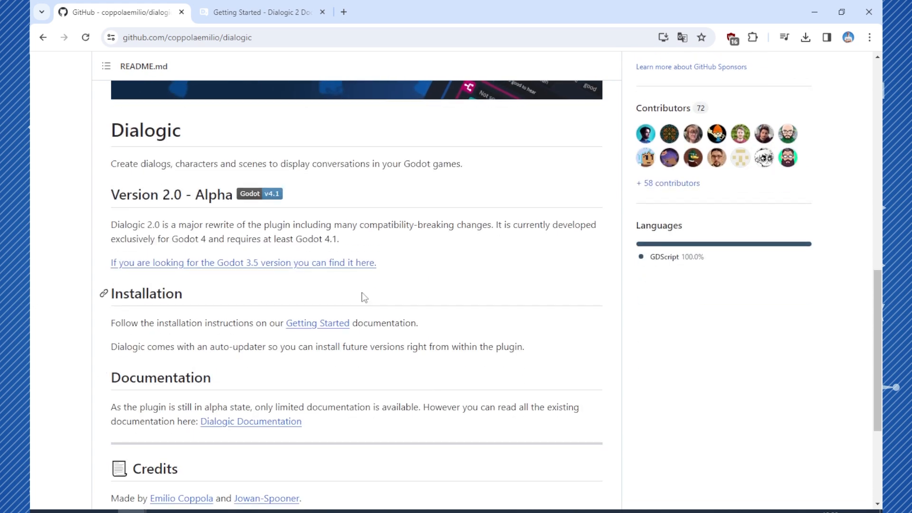
click(260, 9)
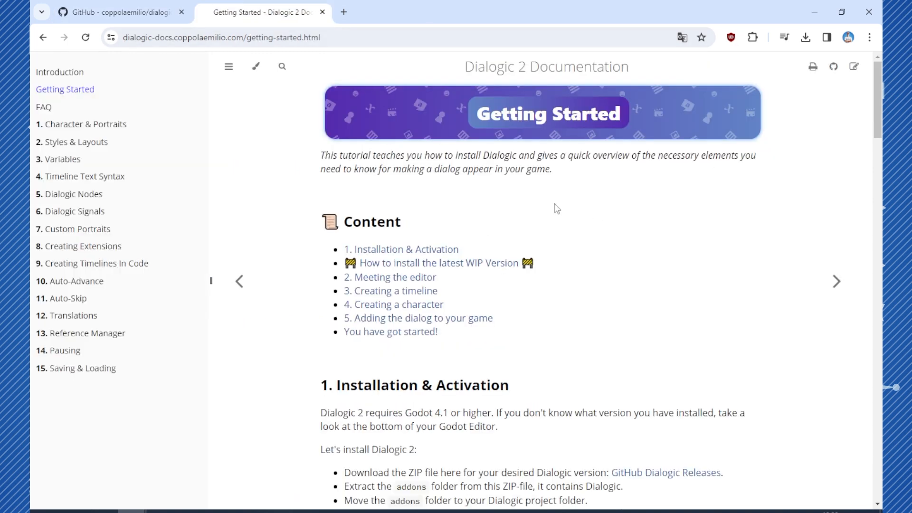
scroll(556, 208, down, 3)
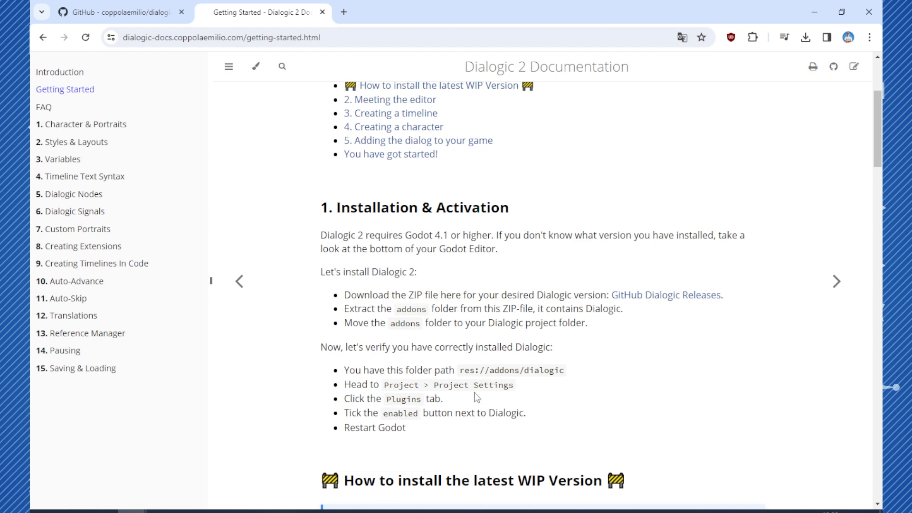
- Download the main branch of the Dialogic repository as dialogic-main.zip into the plugins folder
click(121, 12)
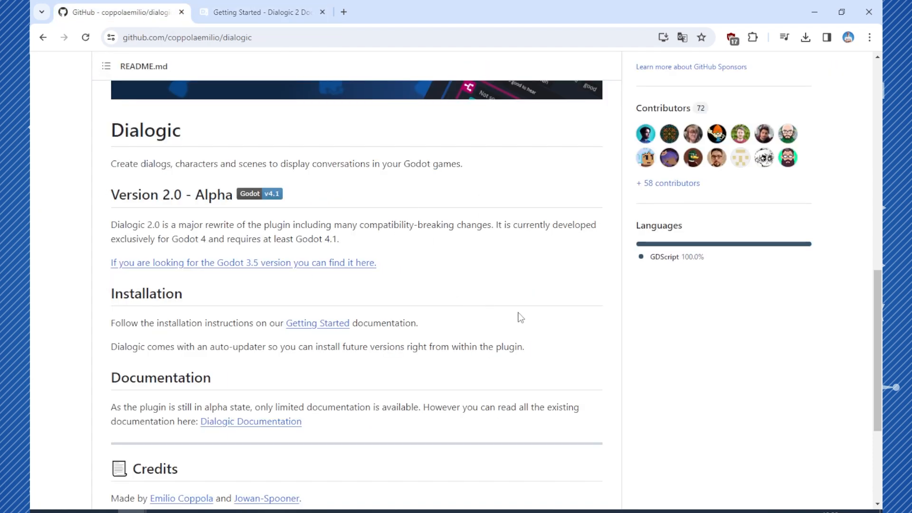
scroll(518, 318, up, 10)
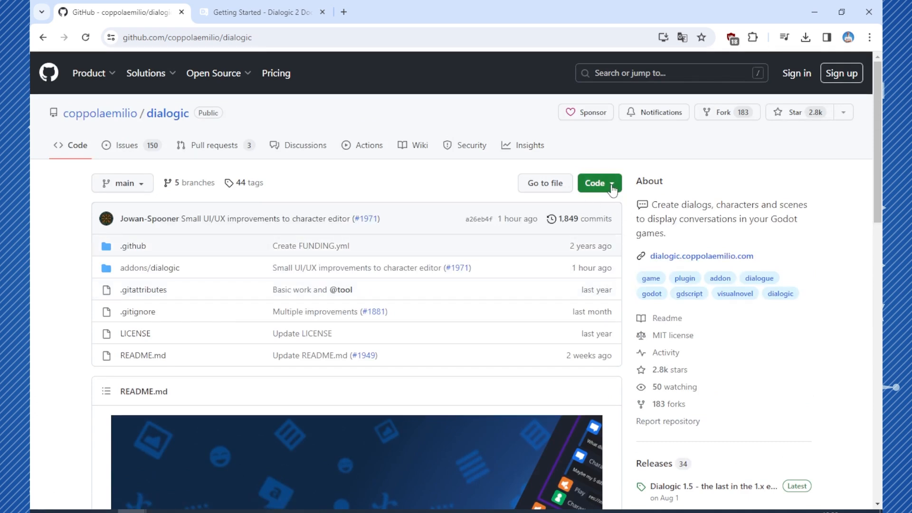
click(596, 183)
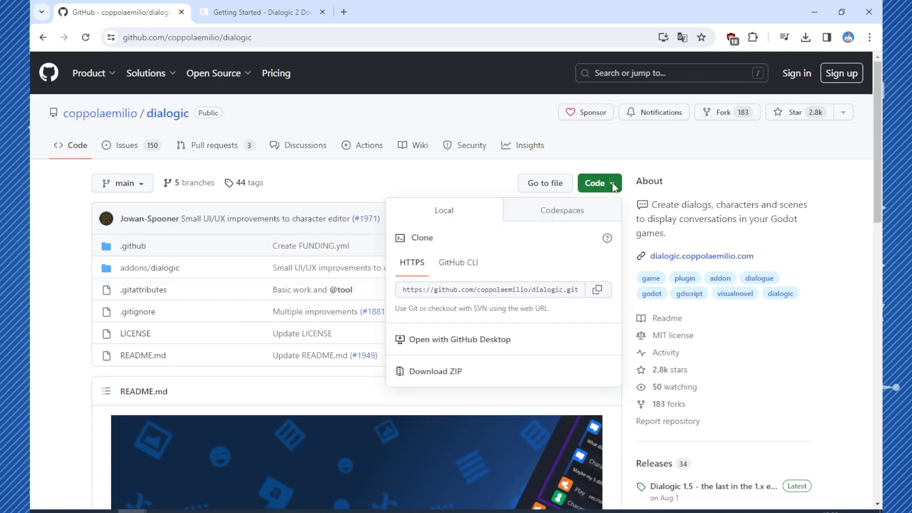
click(467, 376)
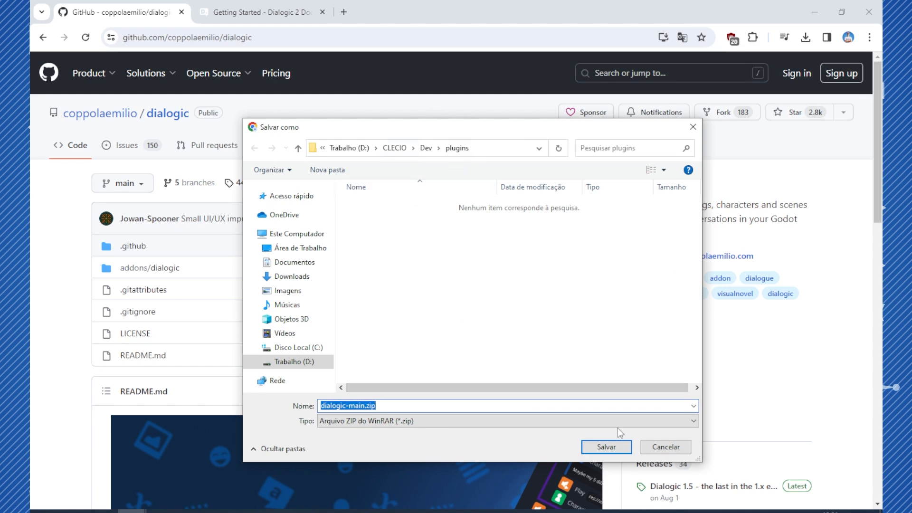
click(608, 448)
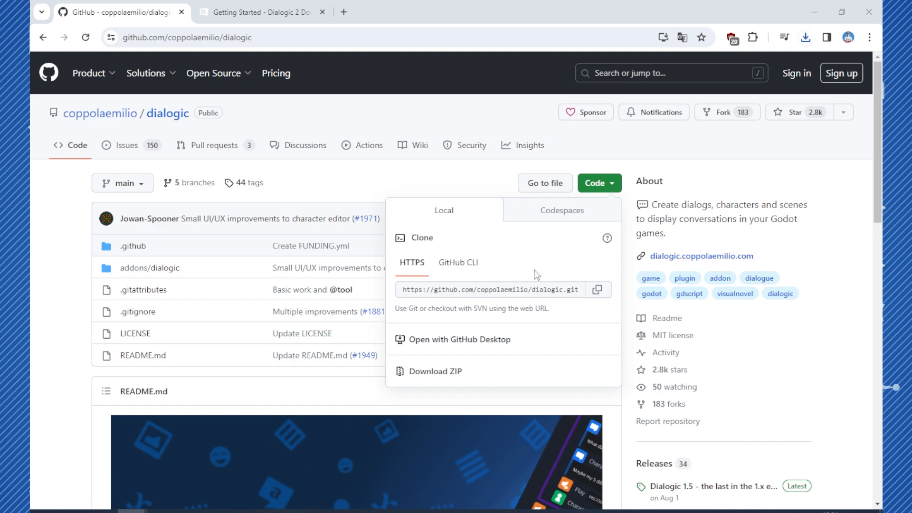
- Switch to the Godot project manager, start a new project and browse to the Dev folder on drive D: for its path
click(393, 511)
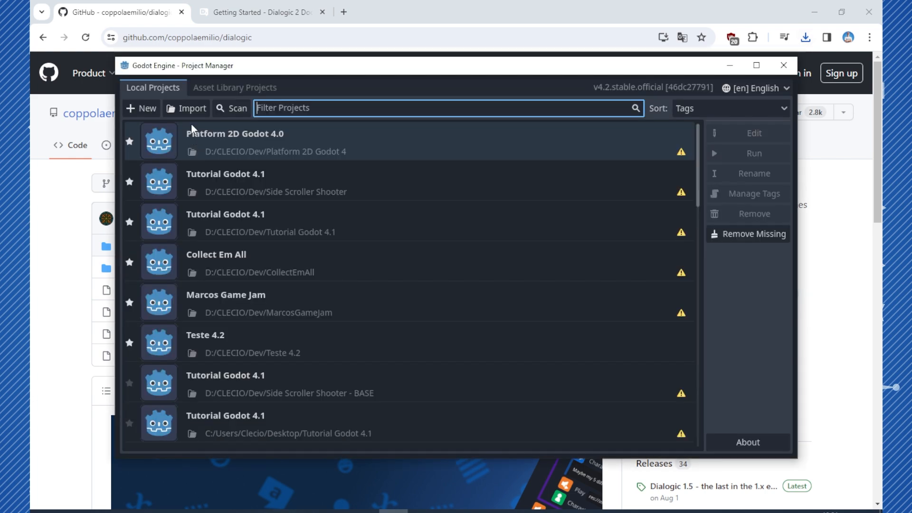
click(149, 110)
click(626, 209)
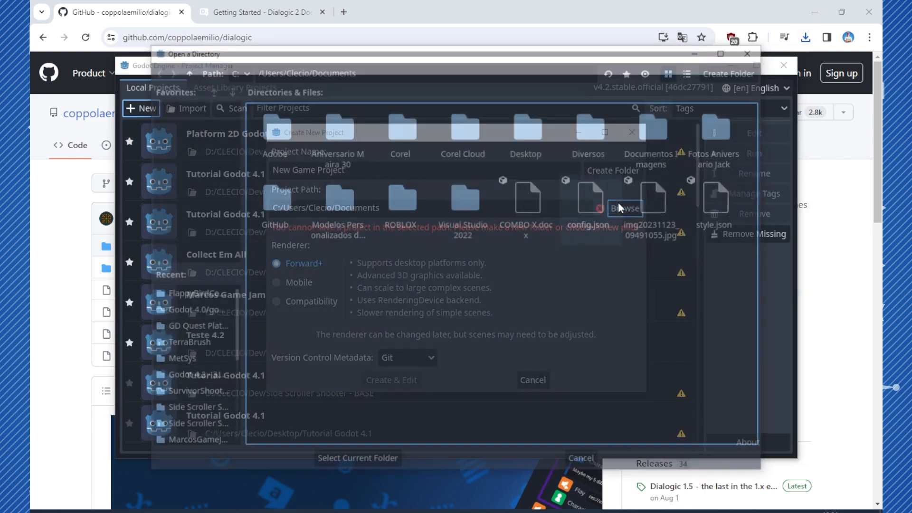
click(236, 70)
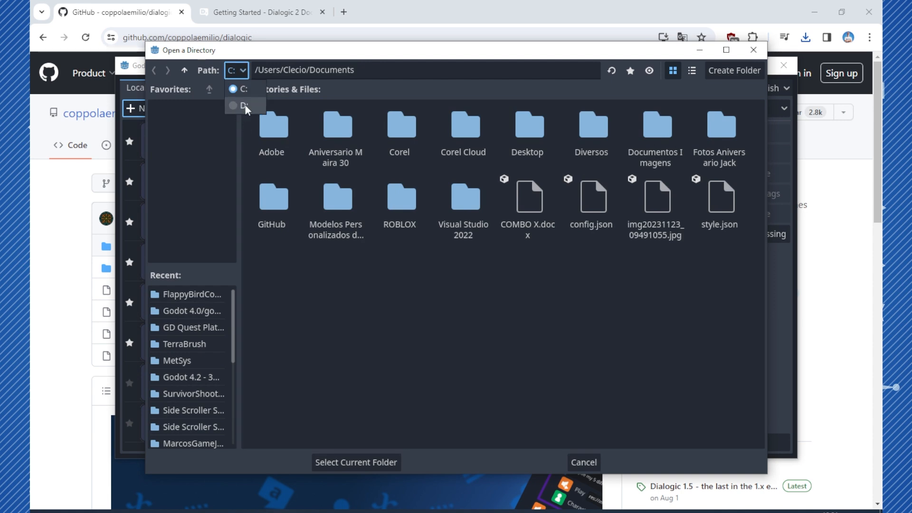
click(237, 106)
double_click(337, 140)
double_click(400, 138)
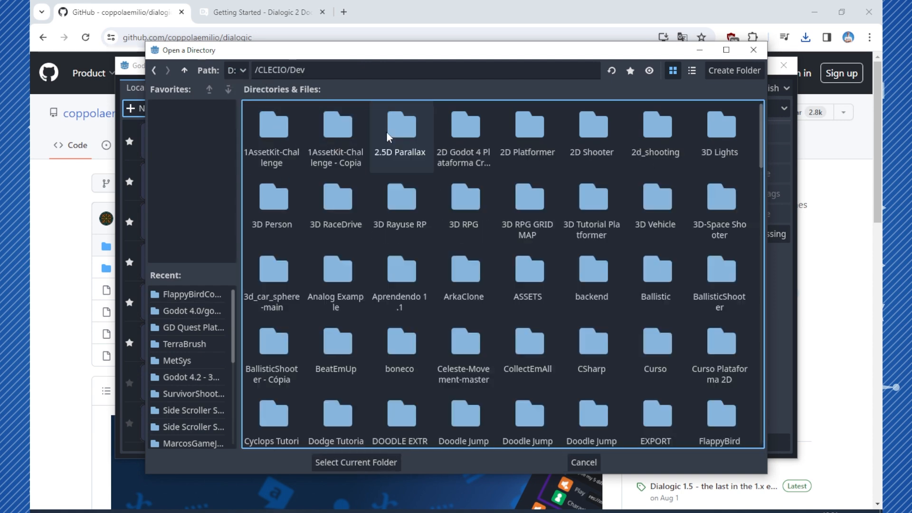
- Create the project folder Dialogic2Tutorial inside Dev and create the new project there with the name Dialogic 2 Tutorial
click(734, 71)
text(Di)
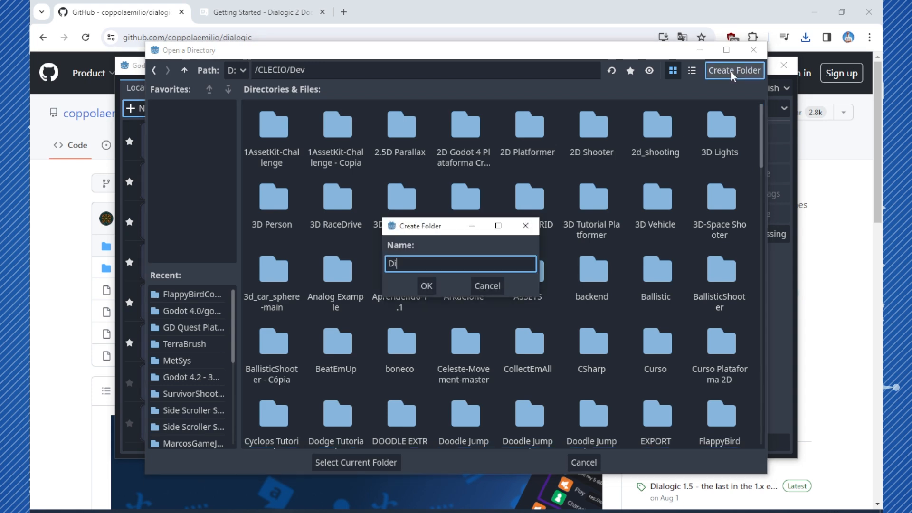
text(alogic2Tutorial)
click(427, 286)
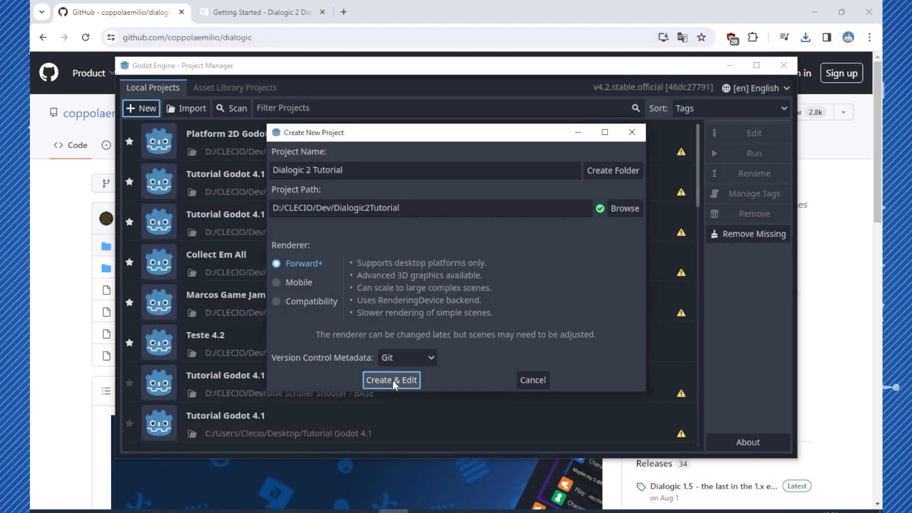
click(406, 360)
click(402, 378)
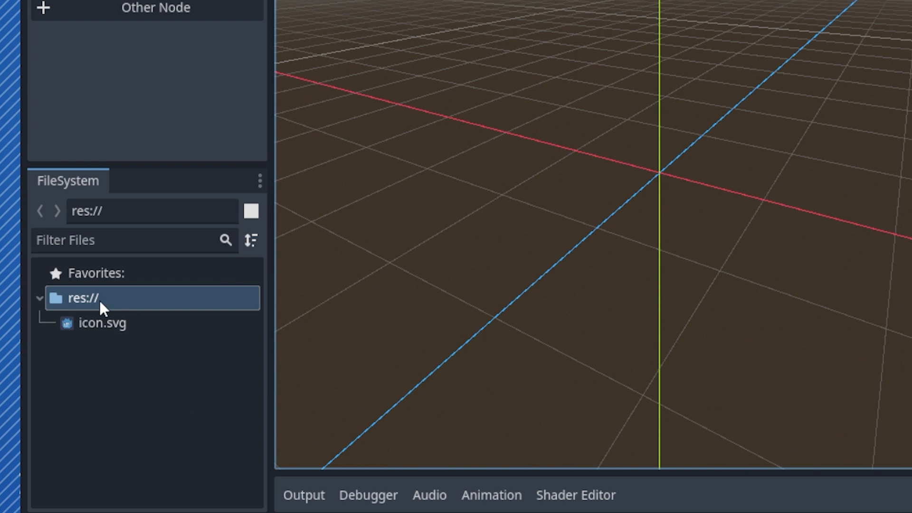
- Transfer dialogic-main.zip from the plugins folder into the Dialogic2Tutorial project folder and extract it to a dialogic-main subfolder
right_click(99, 299)
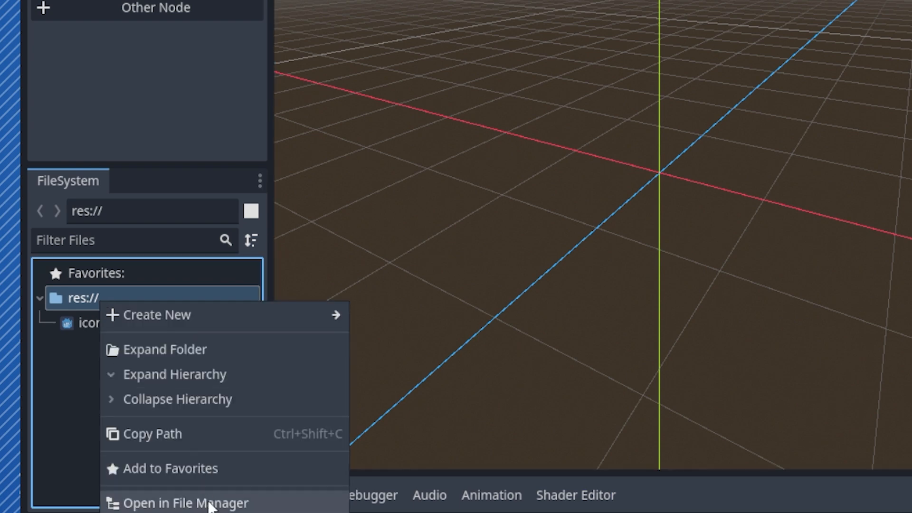
click(209, 503)
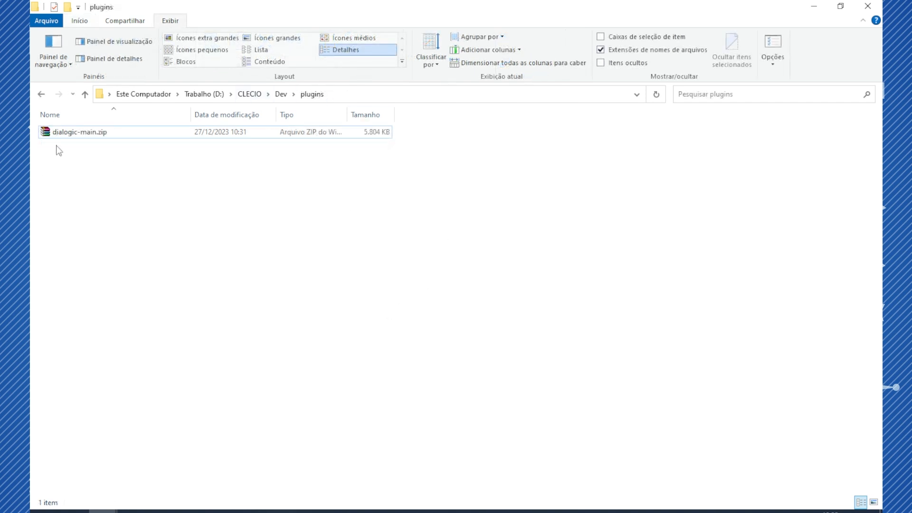
click(70, 133)
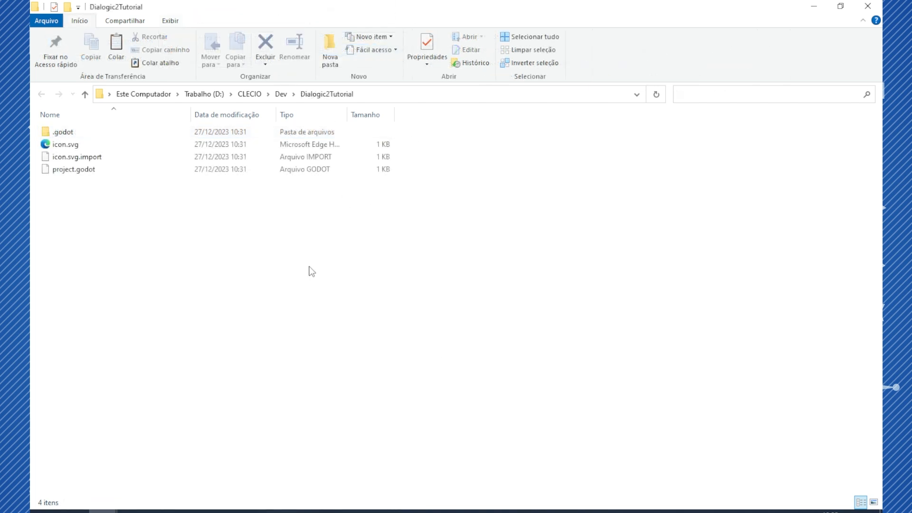
key(ctrl+v)
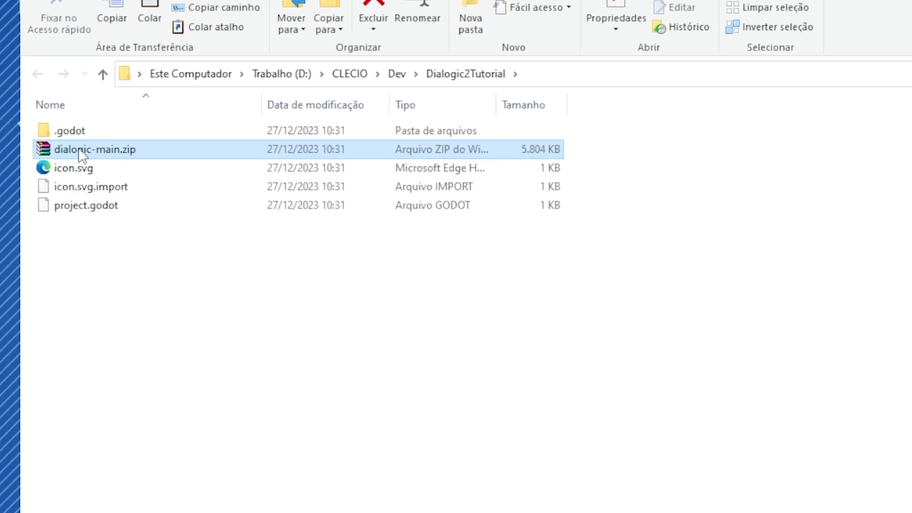
right_click(79, 150)
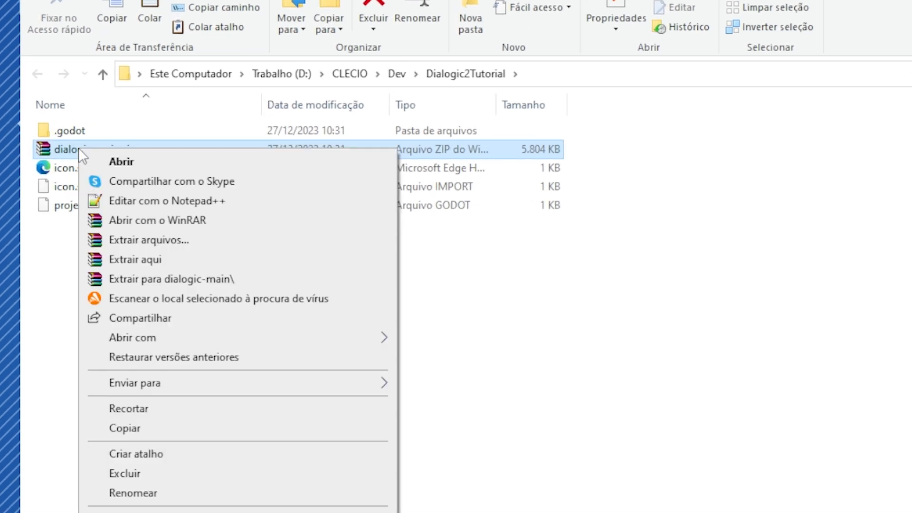
click(187, 280)
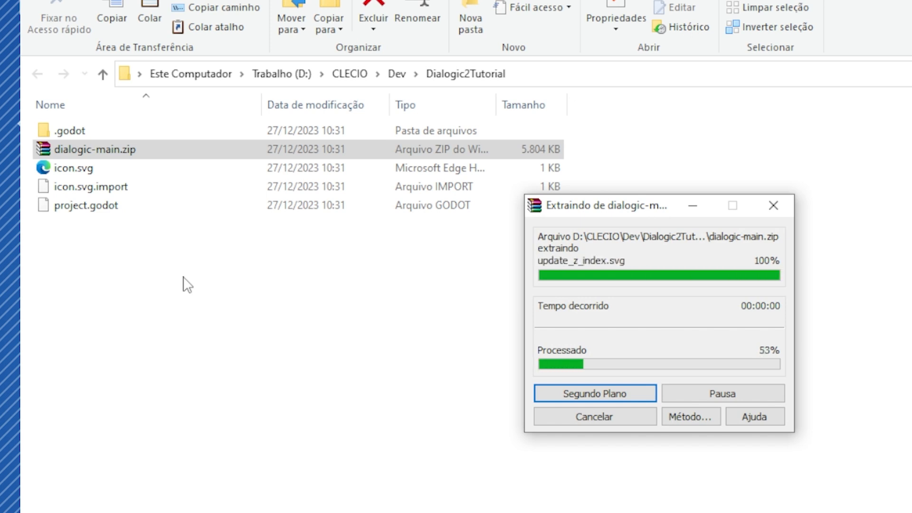
- Move the addons folder from the nested dialogic-main folder to the root of the Dialogic2Tutorial project folder
double_click(116, 148)
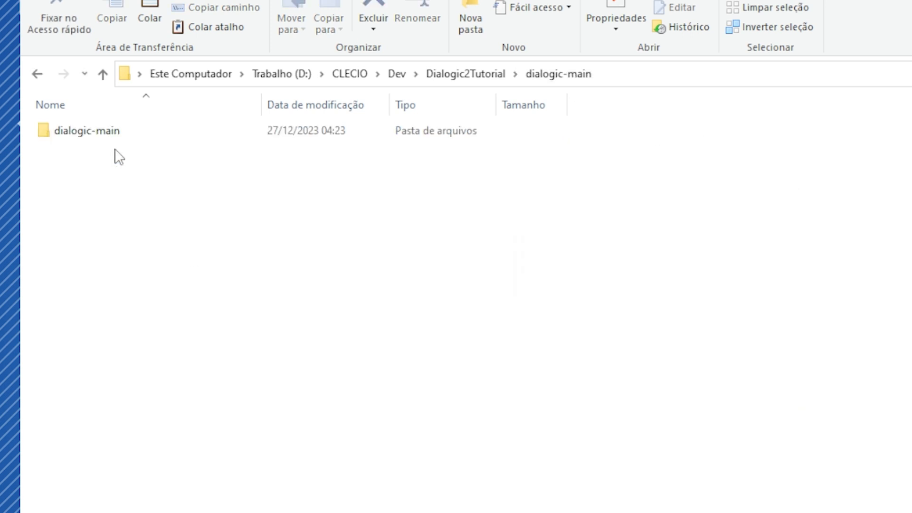
double_click(115, 140)
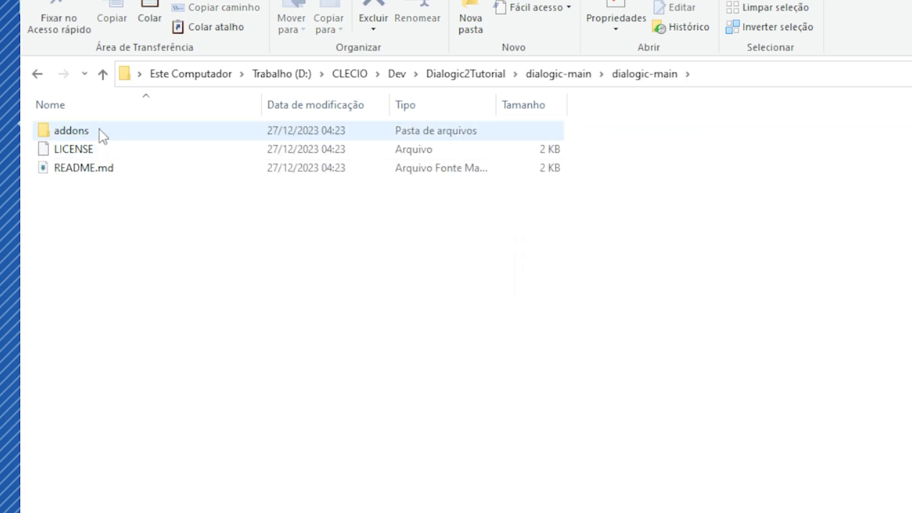
click(95, 137)
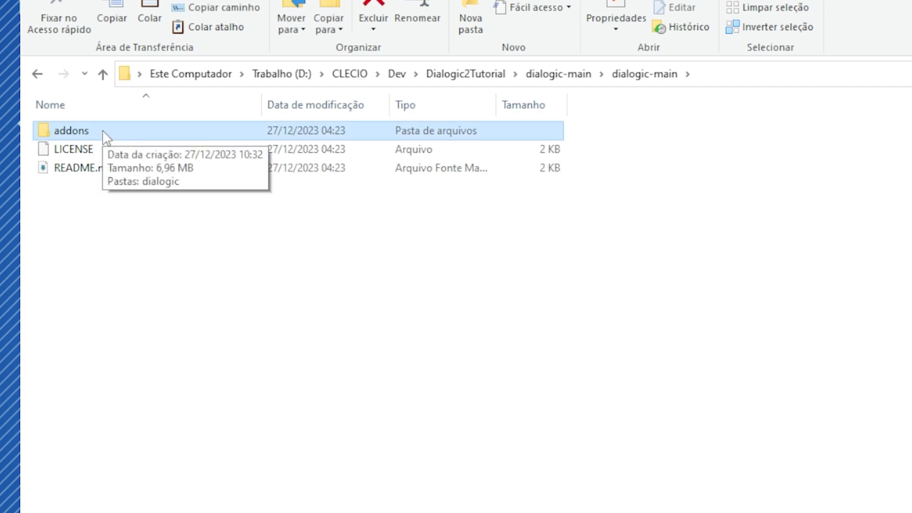
click(484, 75)
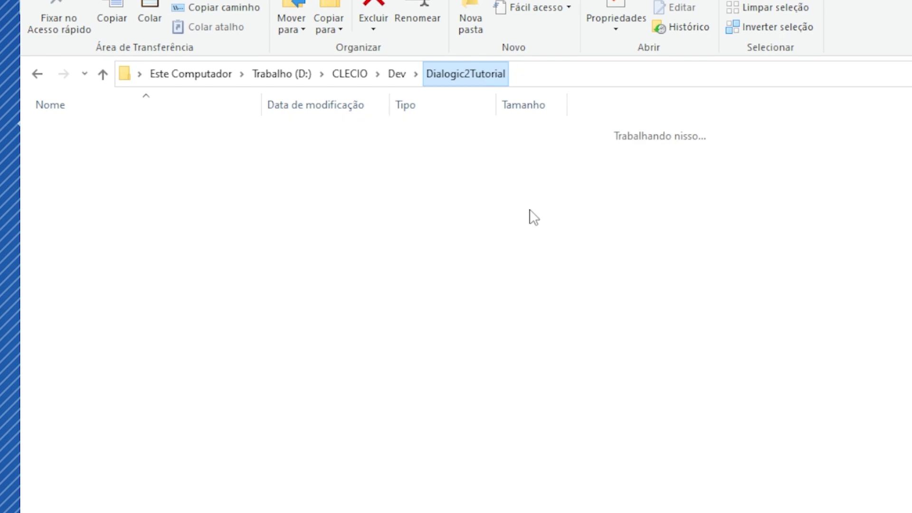
key(ctrl+v)
- Delete the leftover dialogic-main folder from the project folder and check the contents of addons/dialogic
click(119, 169)
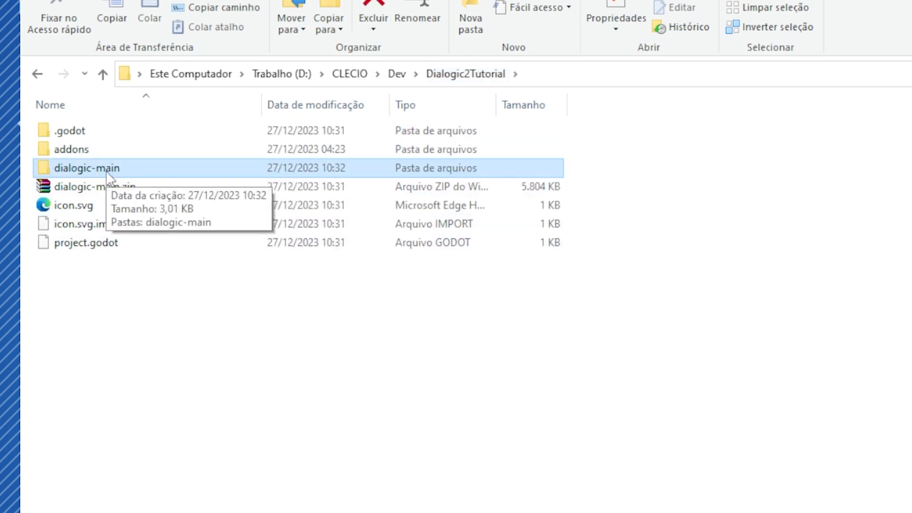
key(Delete)
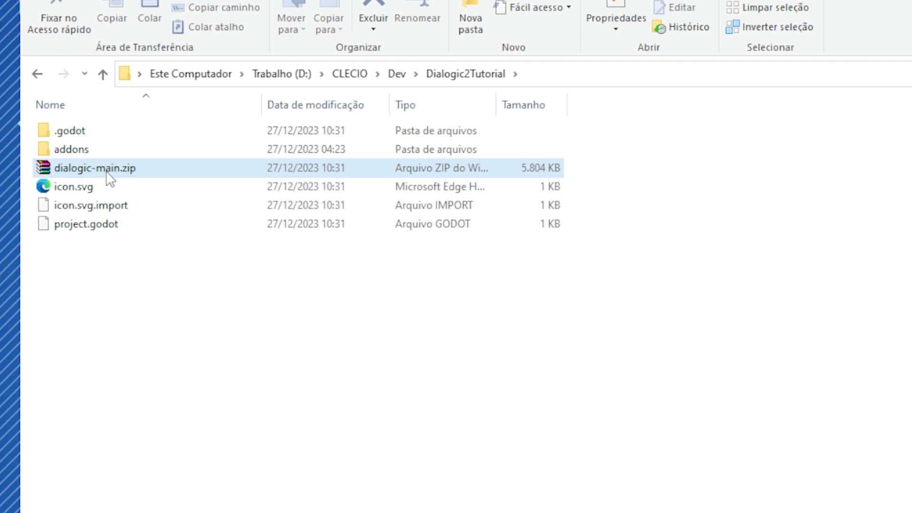
double_click(85, 151)
double_click(89, 137)
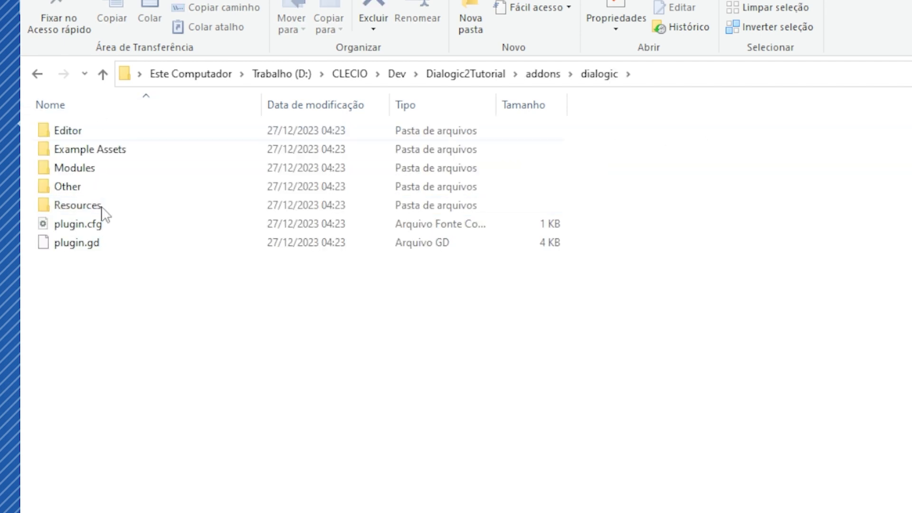
click(466, 74)
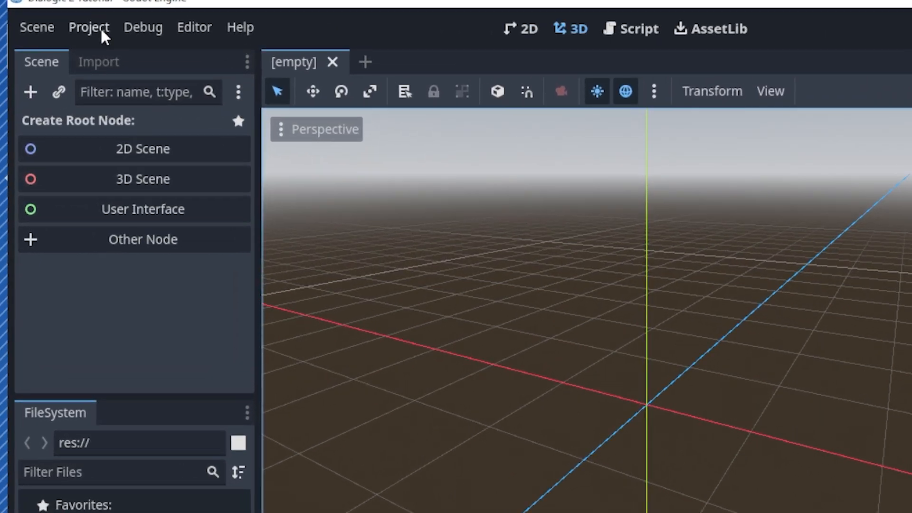
- Enable the Dialogic plugin in the project settings and open the Dialogic editor in distraction-free mode
click(91, 28)
click(115, 56)
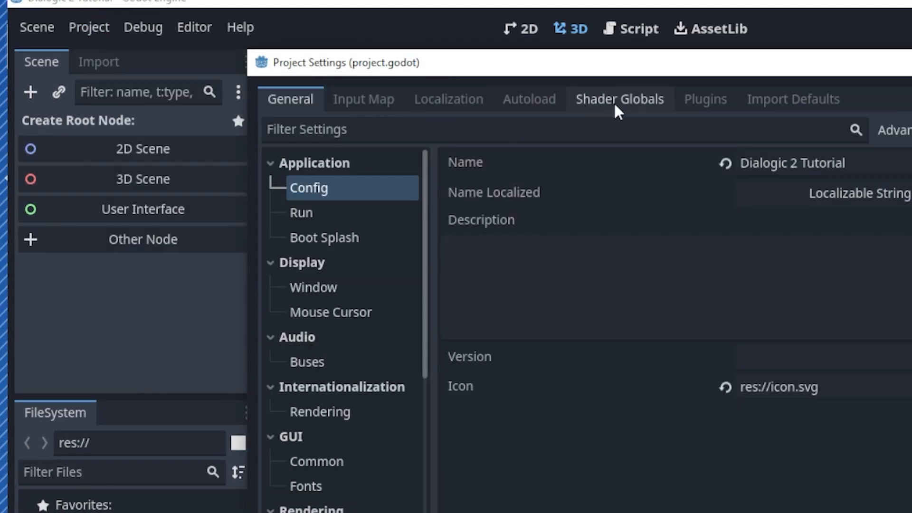
click(707, 100)
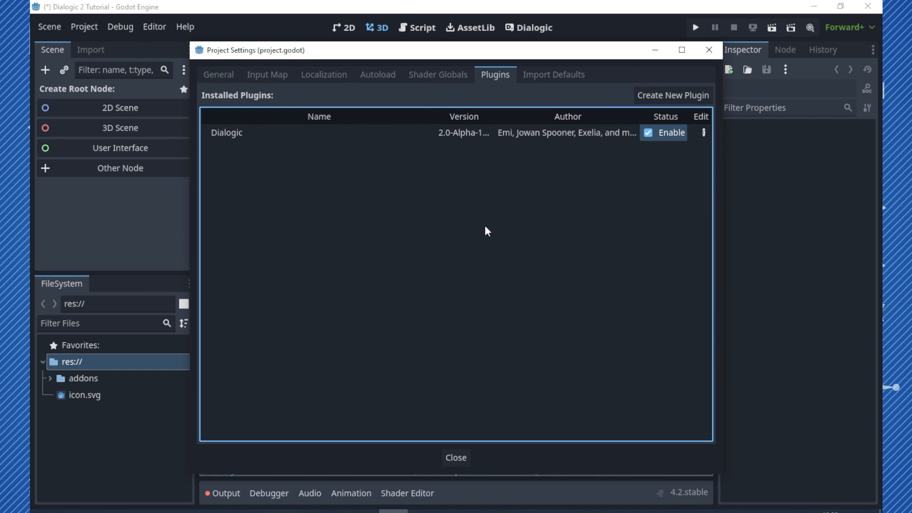
click(456, 458)
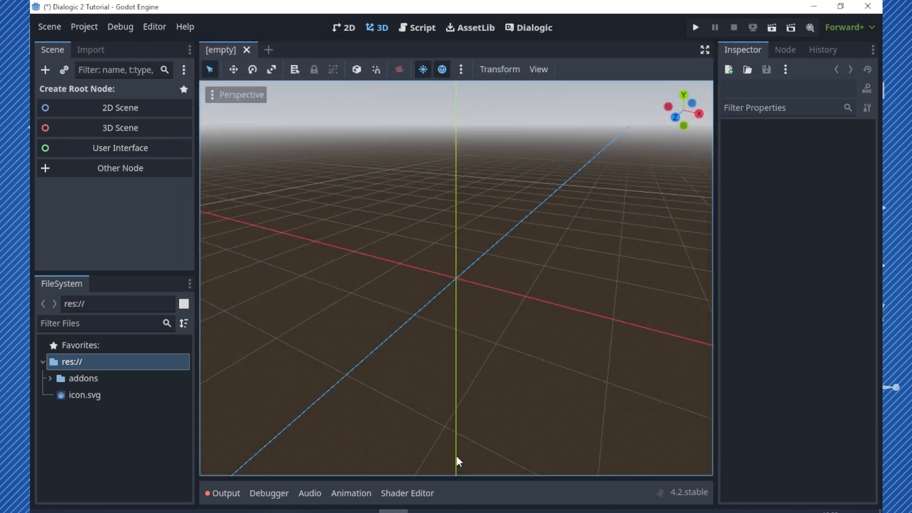
click(534, 28)
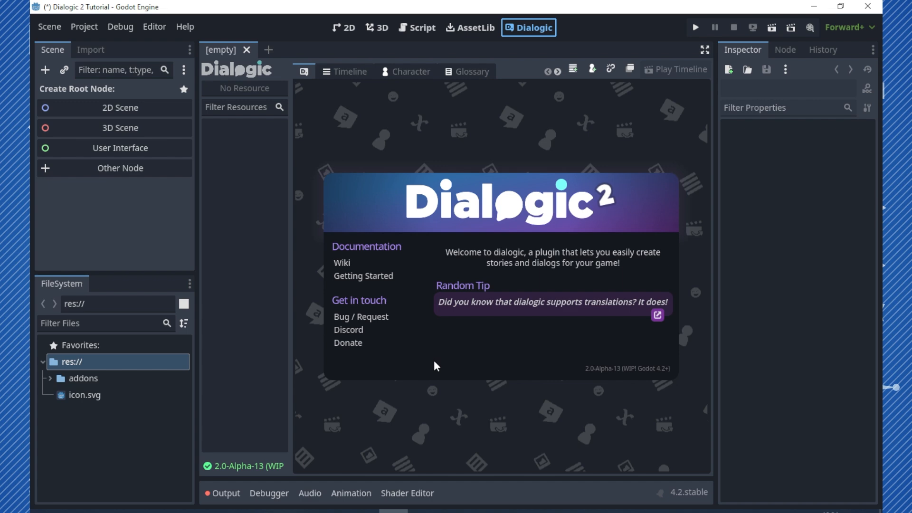
click(707, 52)
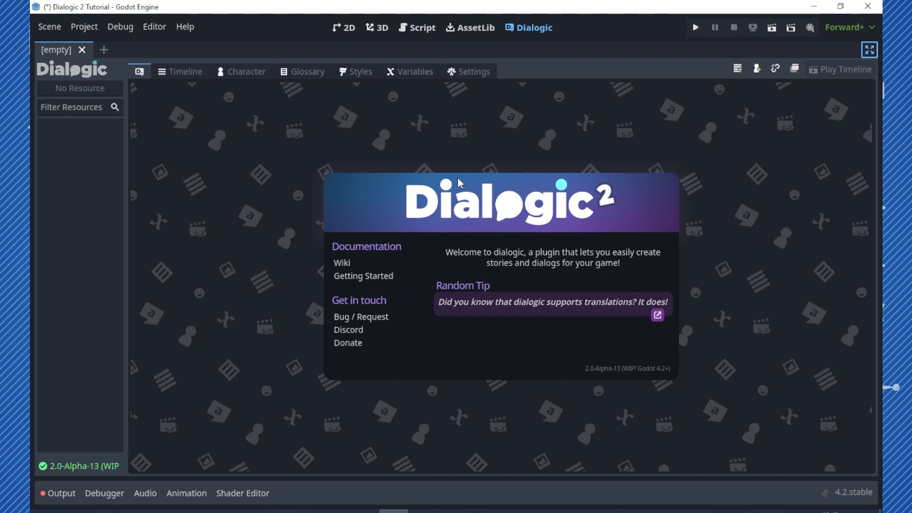
- Look through Dialogic's Timeline, Character, Glossary, Styles and Variables editors
click(177, 75)
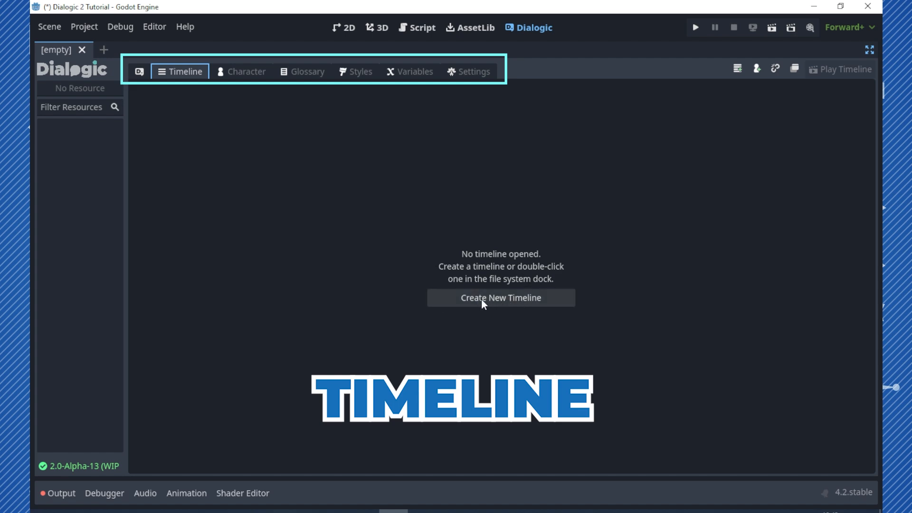
click(254, 76)
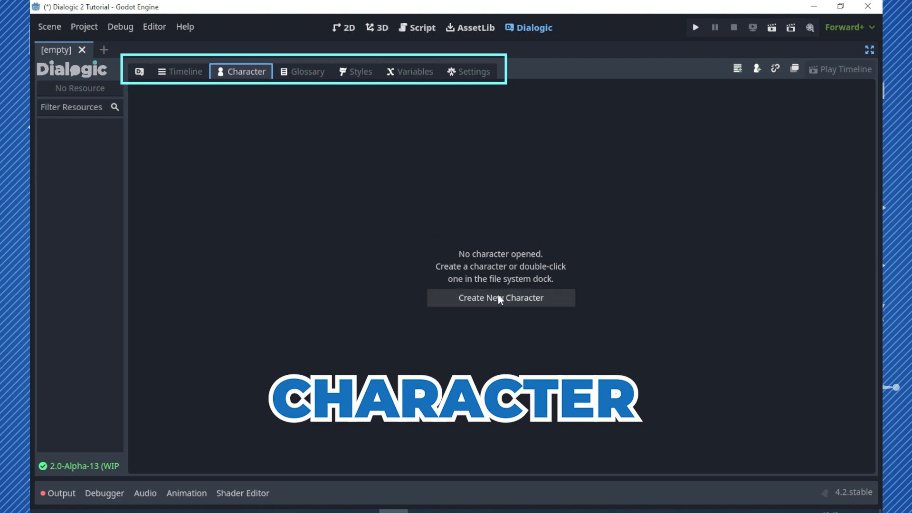
click(304, 71)
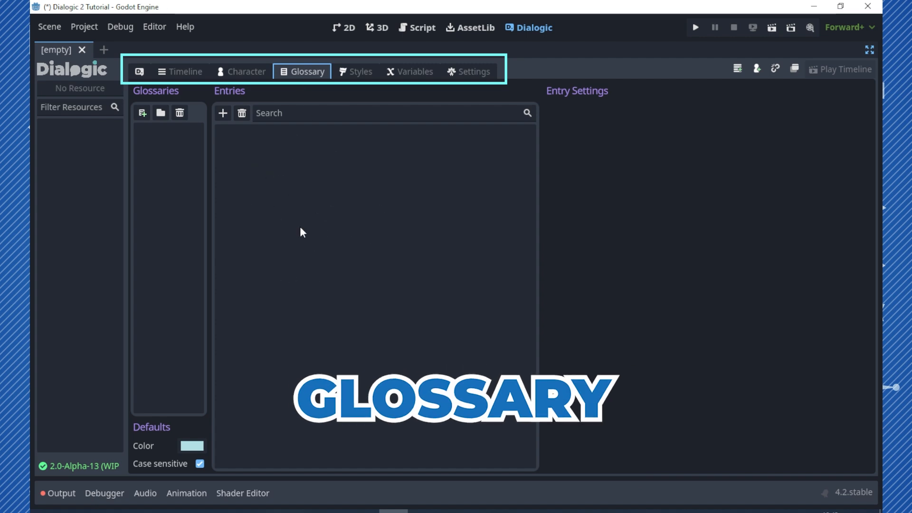
click(356, 71)
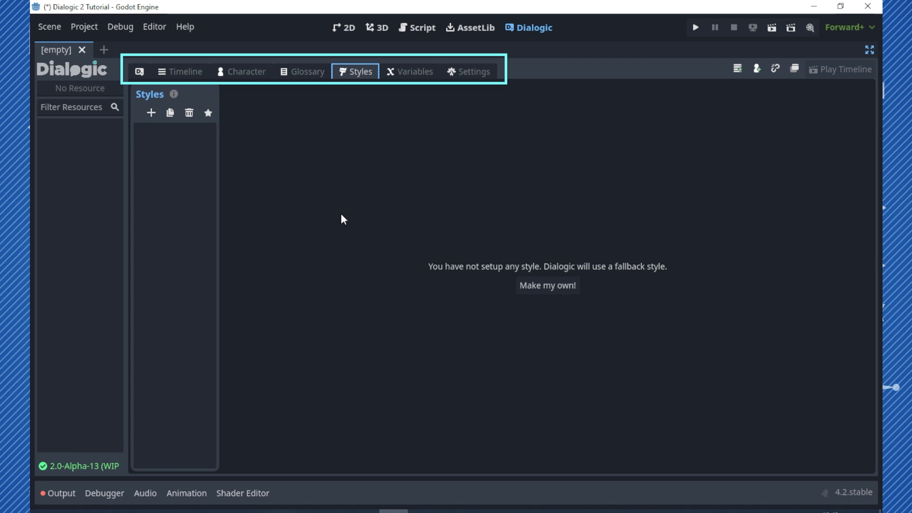
click(410, 73)
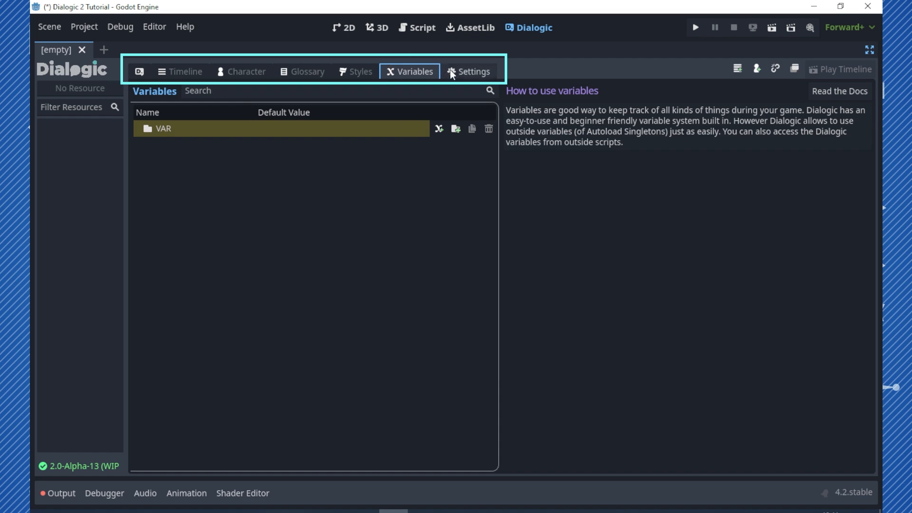
- Examine Dialogic's General, Text, Portraits, Choices, Saving and History settings
click(468, 71)
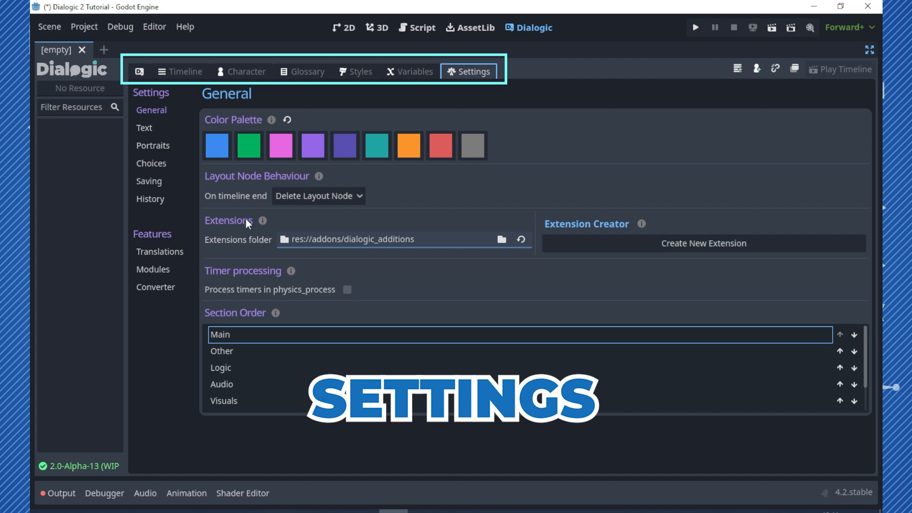
click(148, 128)
click(148, 145)
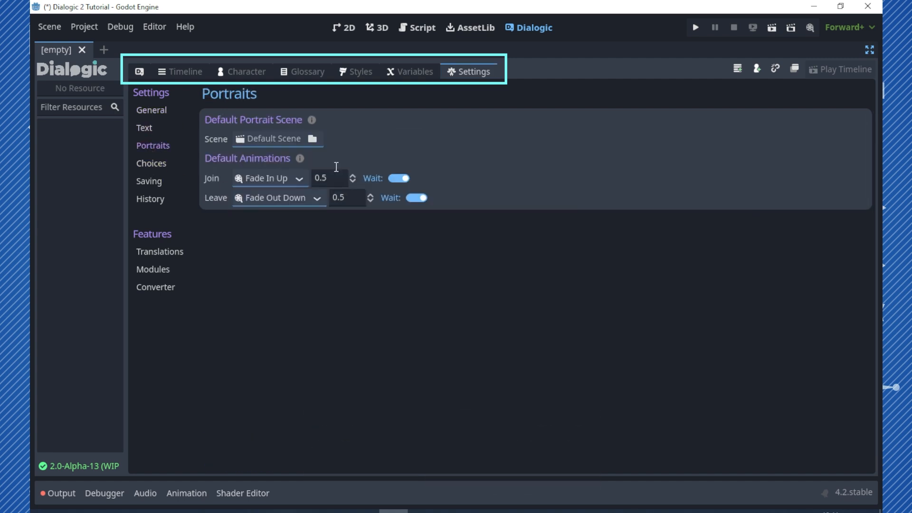
click(164, 164)
click(153, 181)
click(156, 198)
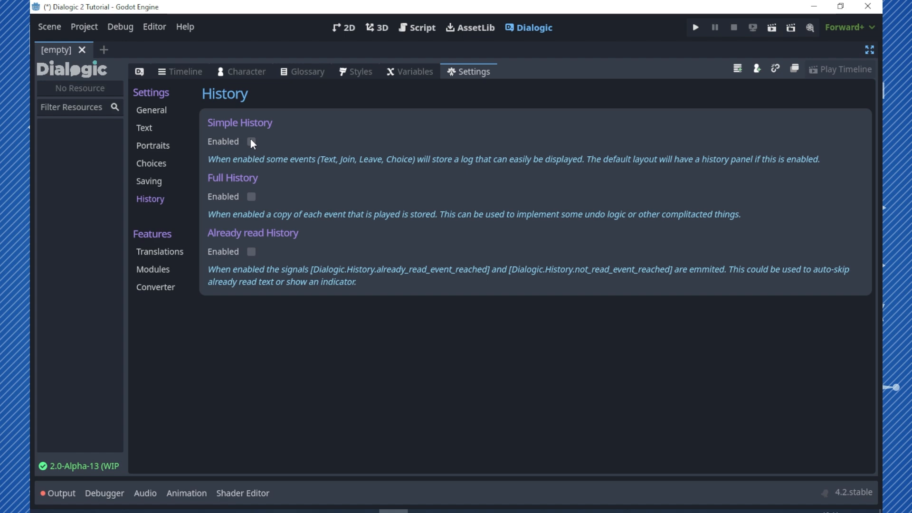
- Create a timeline named introduction inside a new timelines folder under res://
click(181, 71)
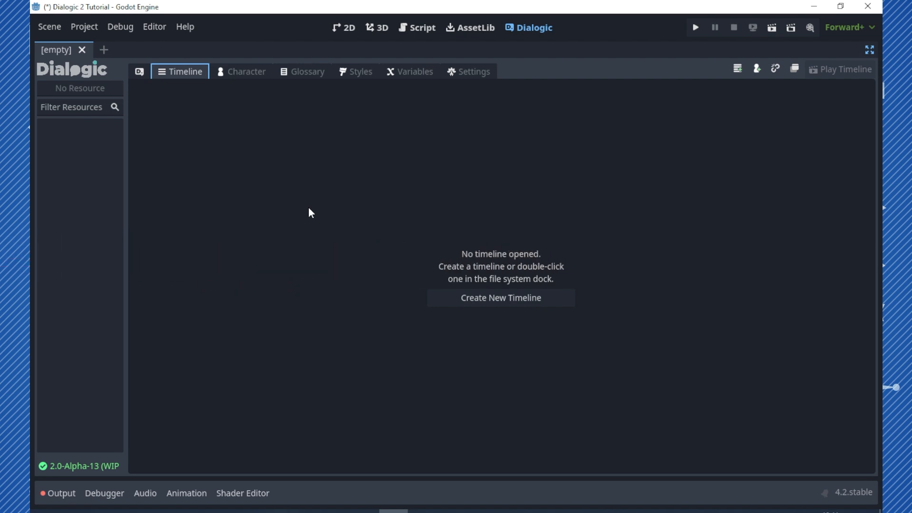
click(512, 302)
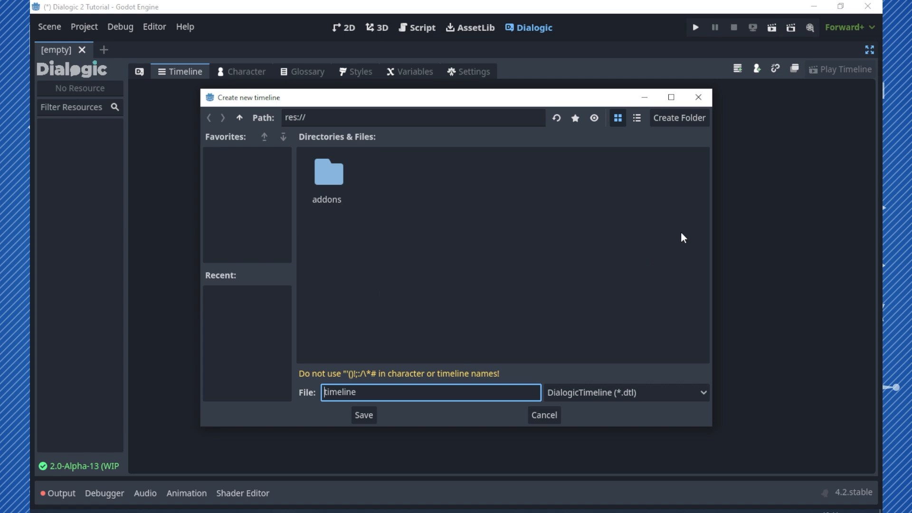
click(681, 119)
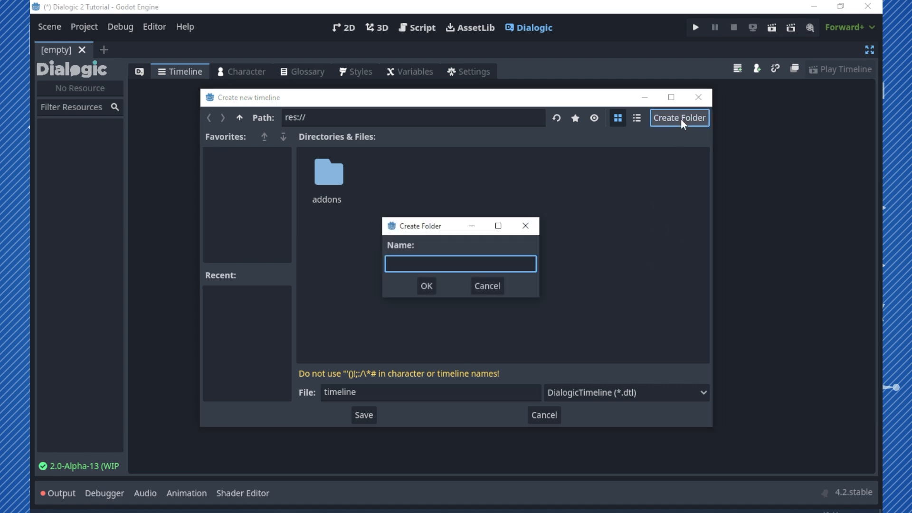
text(timelines)
click(426, 286)
click(378, 397)
double_click(381, 395)
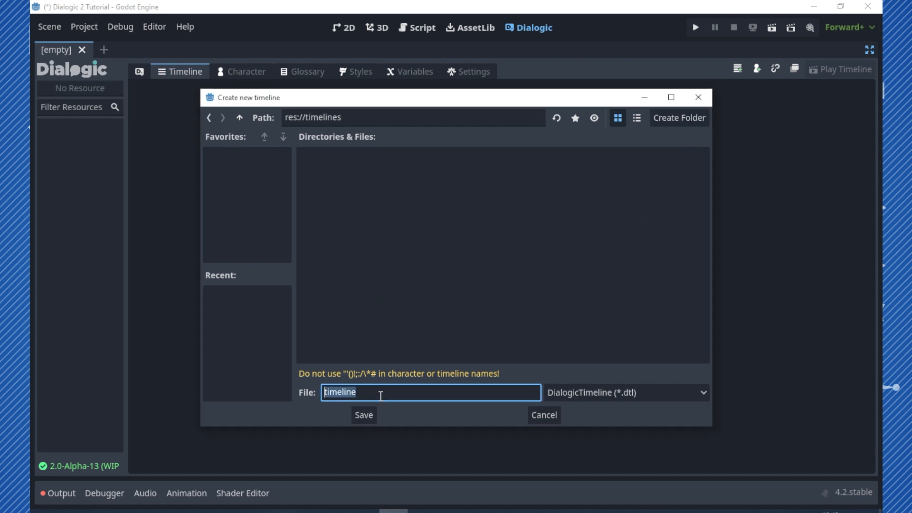
text(introduction)
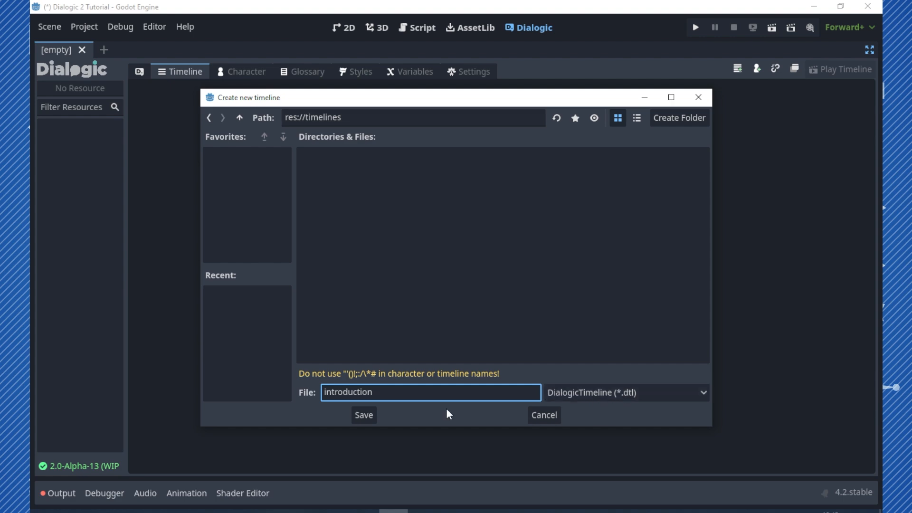
click(354, 415)
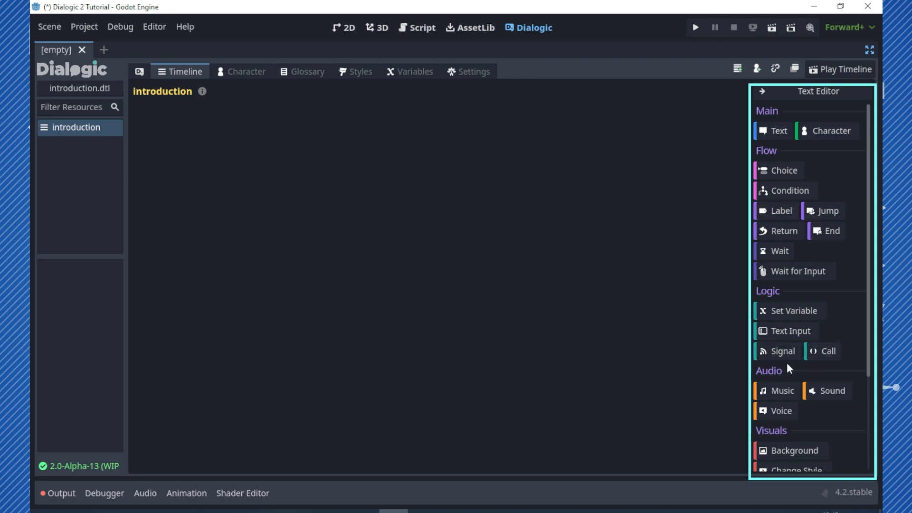
- Try a text event reading "Nossa história se inicia muito antes dos tempos..." and make the Dialogic editor float before docking it again
scroll(782, 367, down, 2)
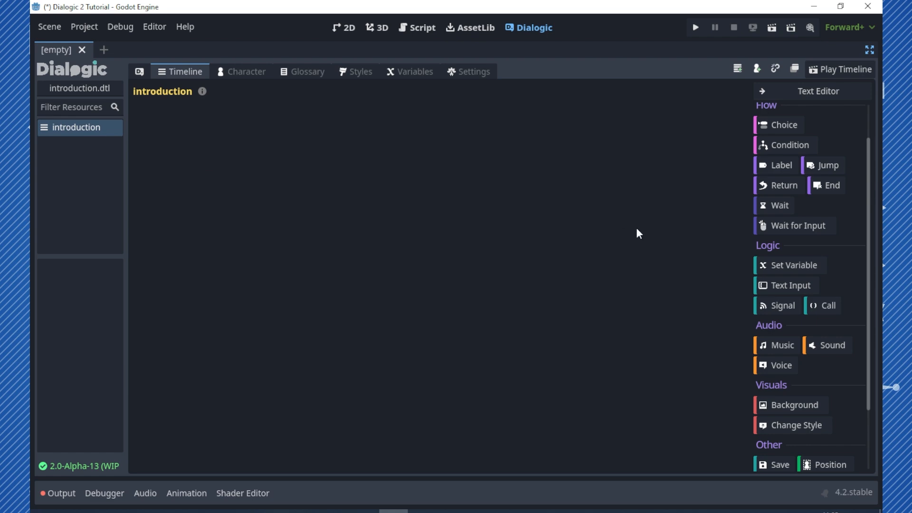
scroll(798, 236, up, 2)
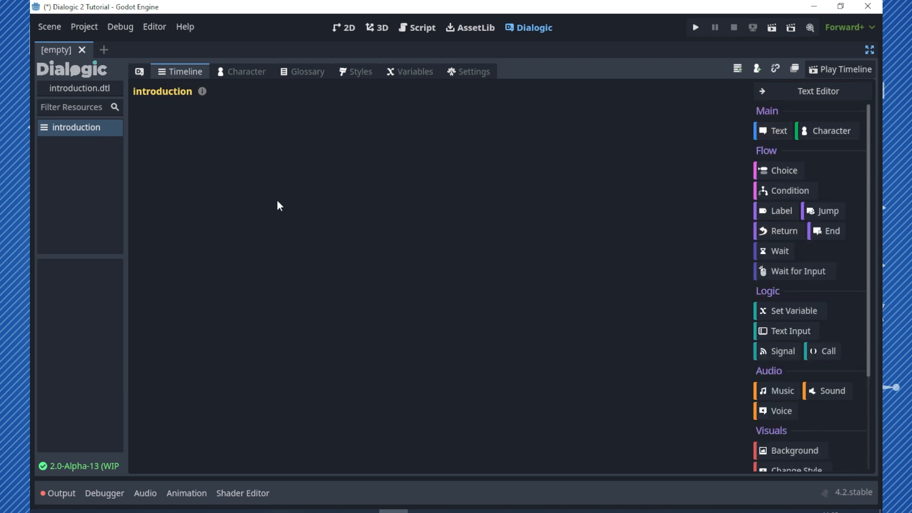
click(172, 138)
text(Nossa história se inicia muito antes dos tempos...)
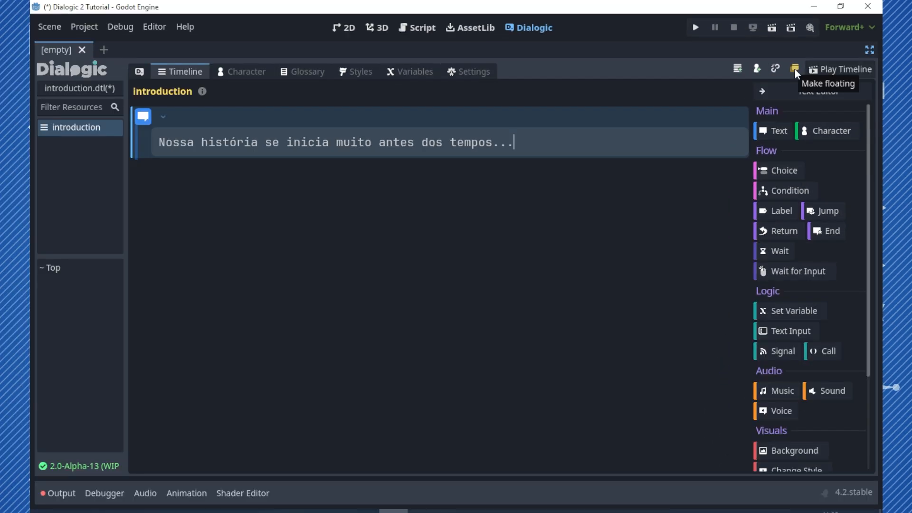
click(795, 68)
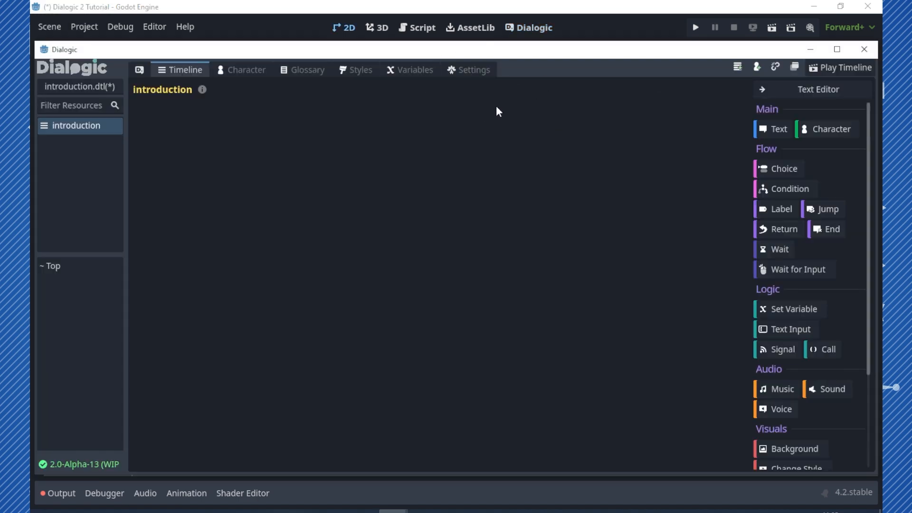
click(863, 50)
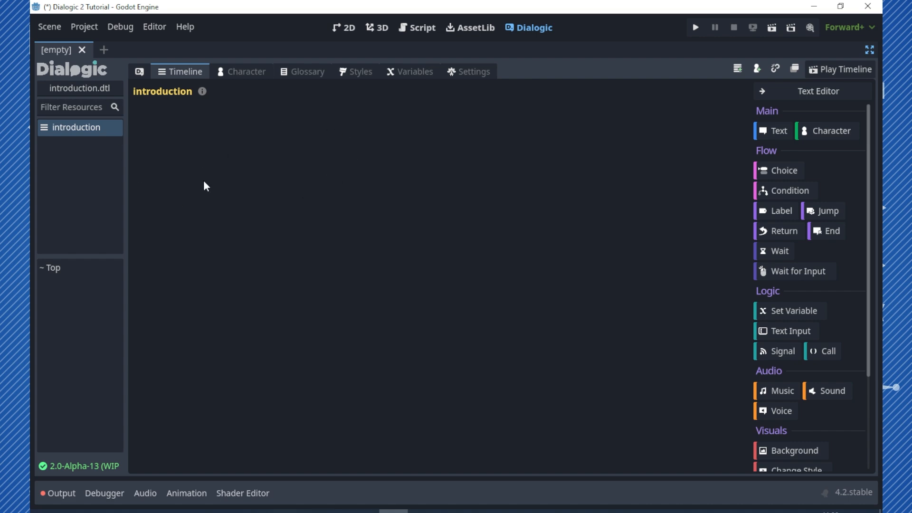
- Add a text event reading "Nossa história se inicia muito antes dos tempos..." to the introduction timeline and play the timeline through
click(779, 133)
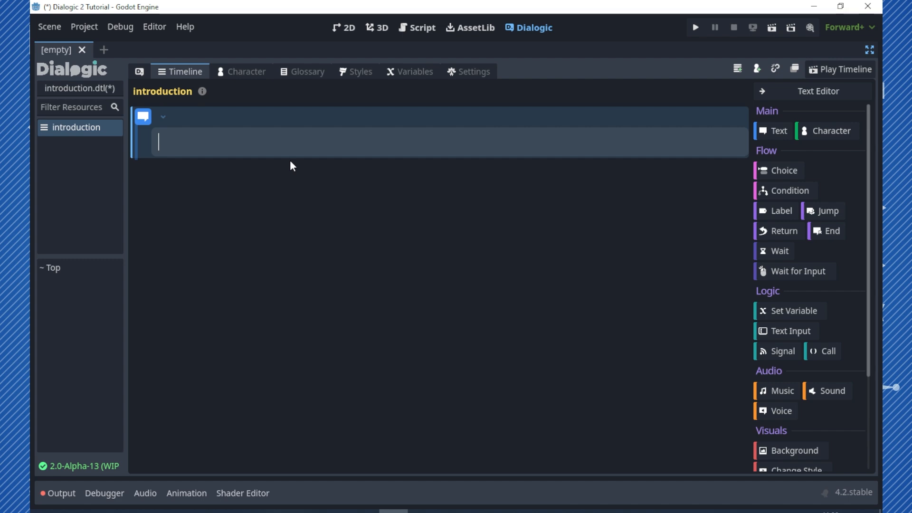
text(Nossa história se inicia muito antes dos tempos...)
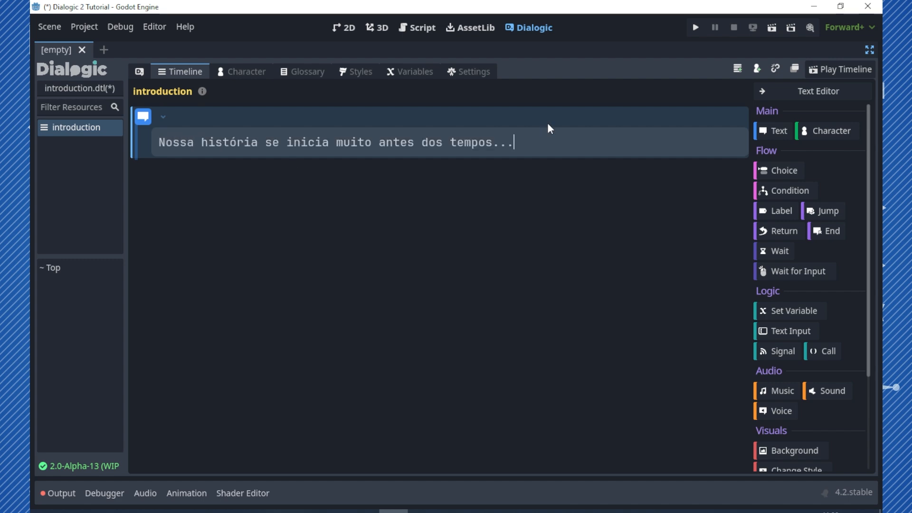
click(837, 71)
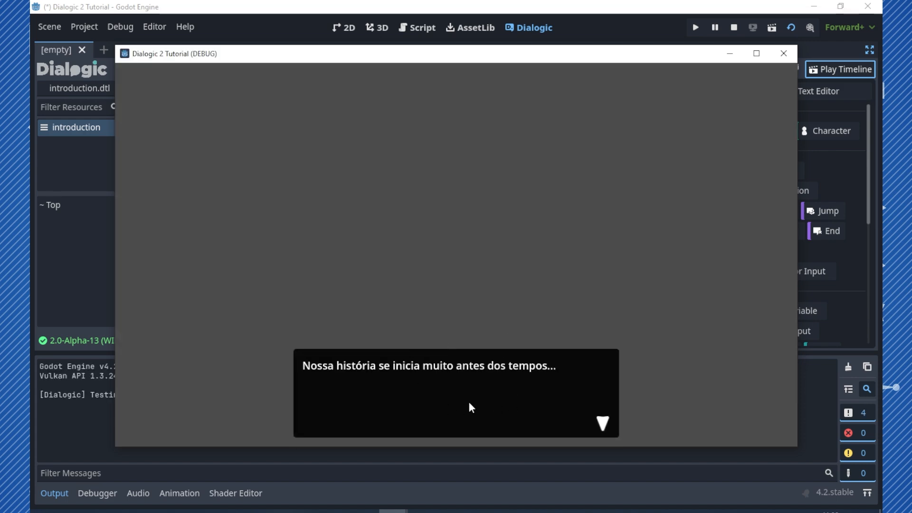
click(603, 425)
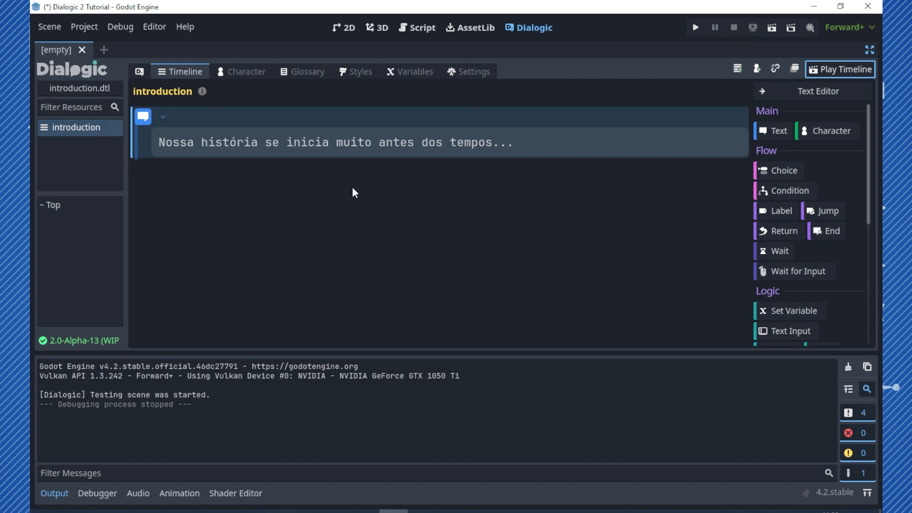
- Add a character Join event below the text without choosing a character, and save the timeline
click(817, 130)
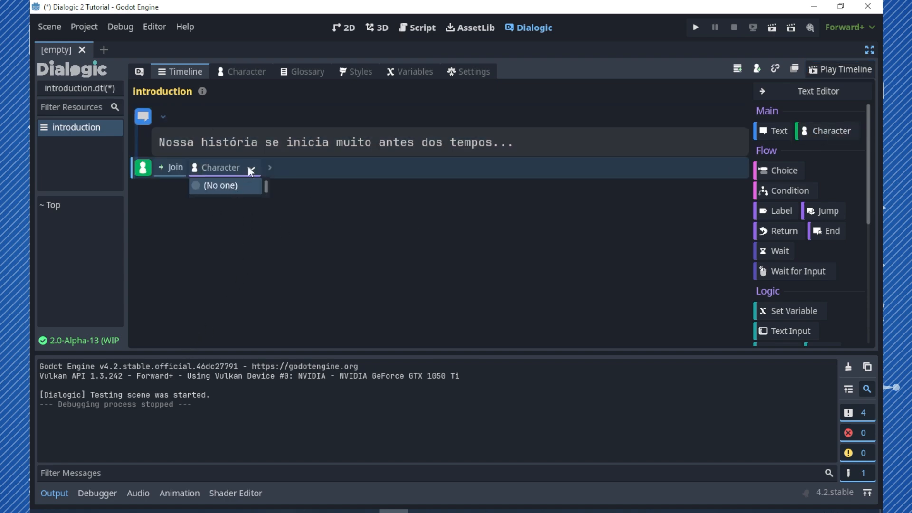
click(221, 209)
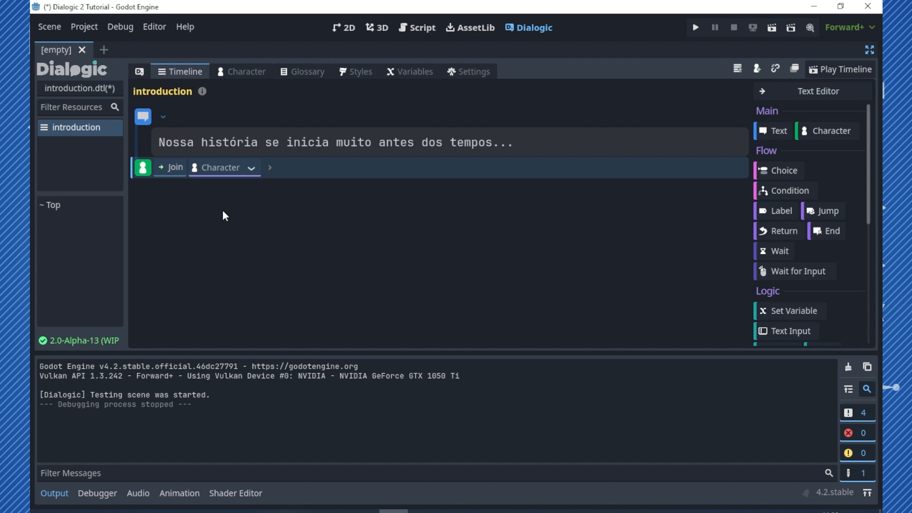
key(ctrl+s)
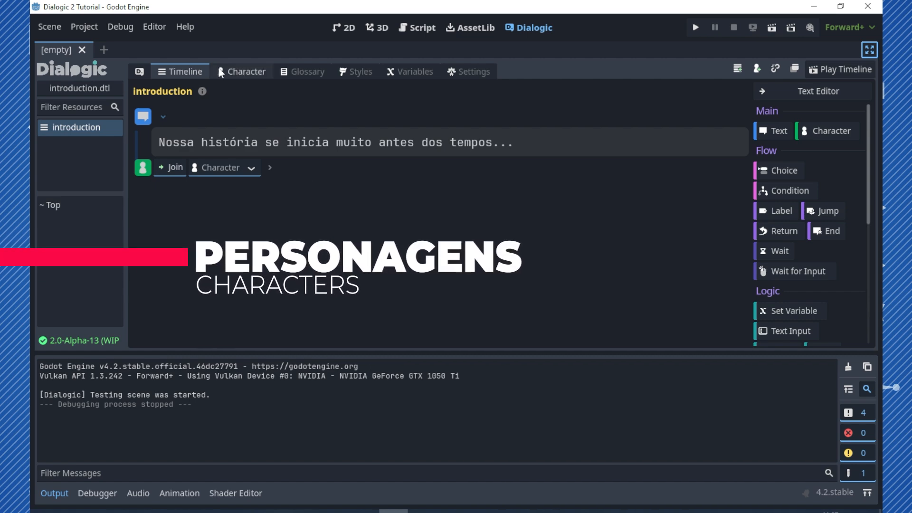
- Collapse the output log and create a new Dialogic character file named clecio in res://timelines
click(245, 72)
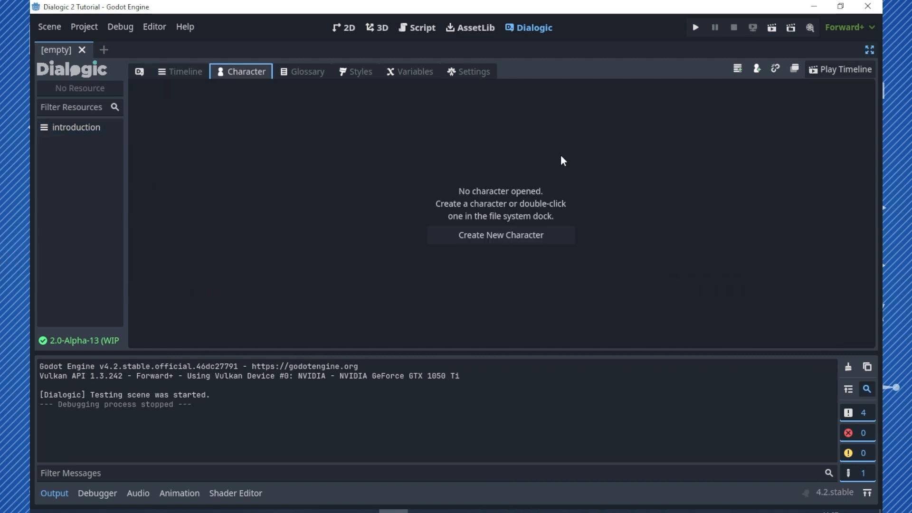
click(59, 493)
click(517, 300)
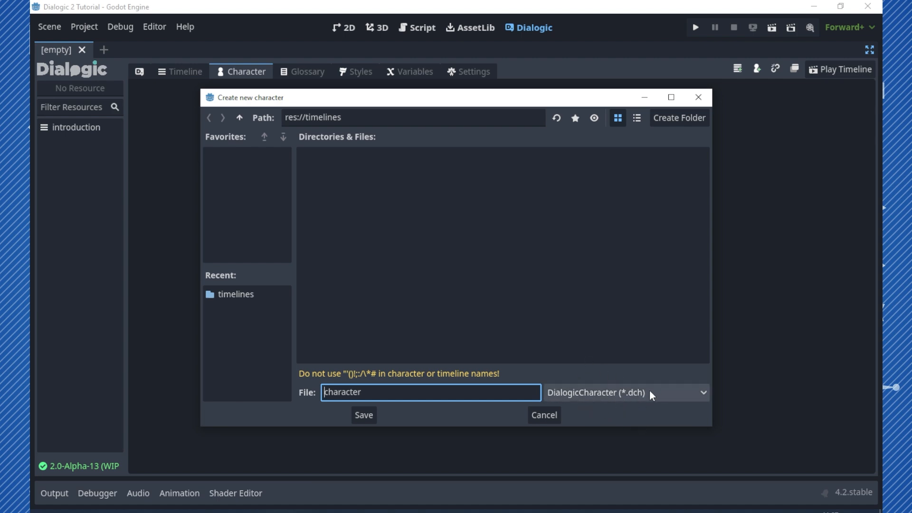
drag(376, 388, 300, 386)
text(clecio)
click(366, 414)
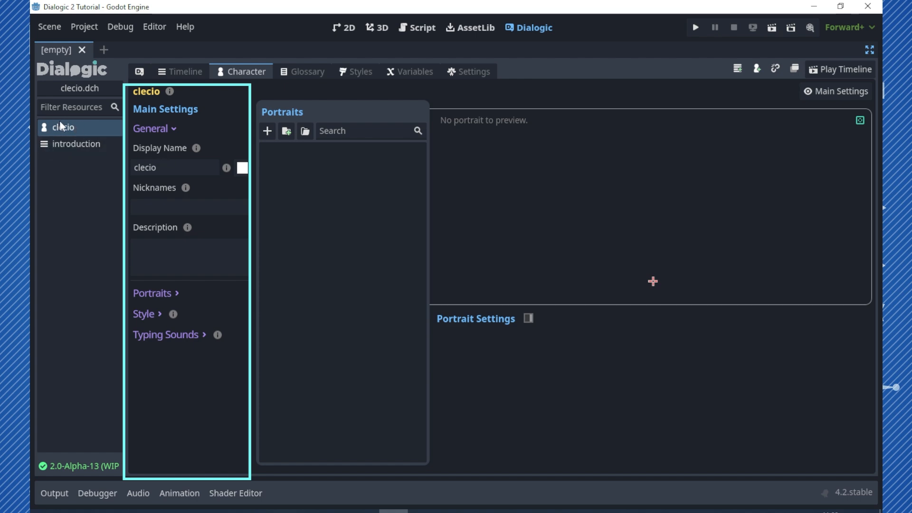
- Set the clecio character's display name to Clecius
double_click(172, 176)
text(Clecio)
key(Tab)
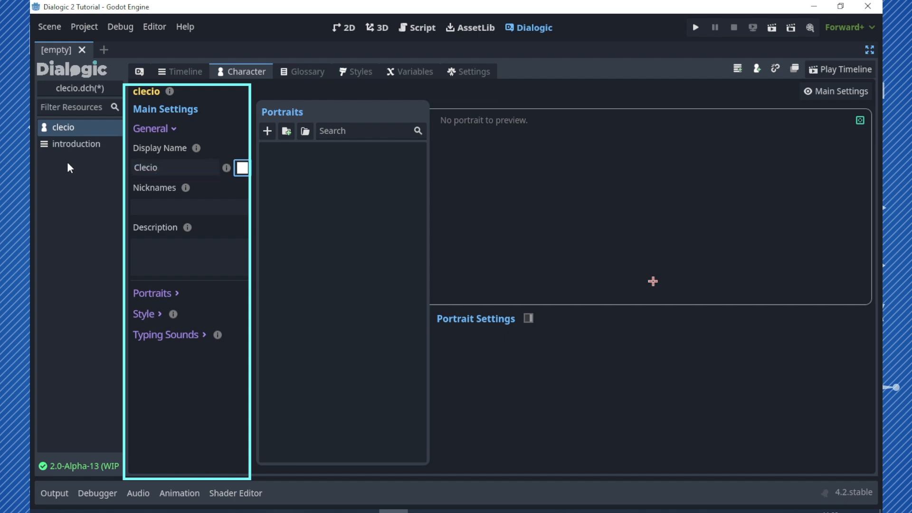
click(186, 172)
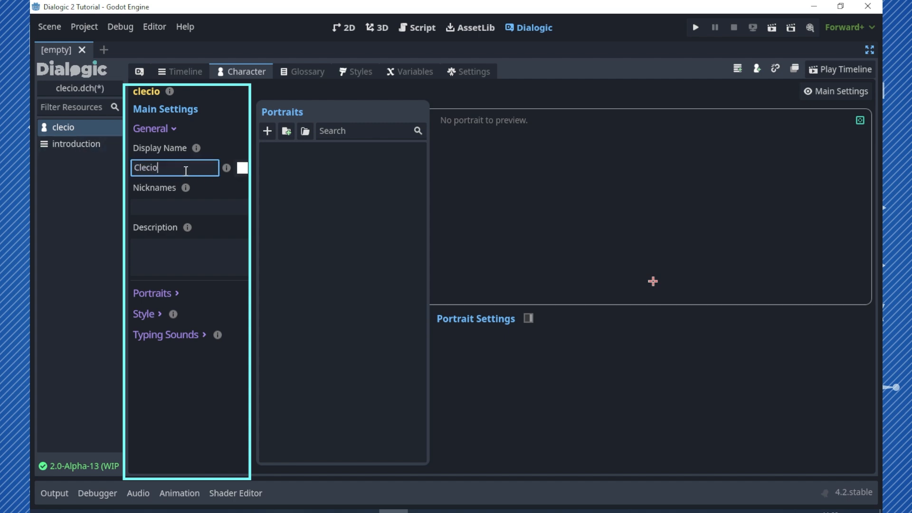
key(BackSpace)
text(us)
key(Tab)
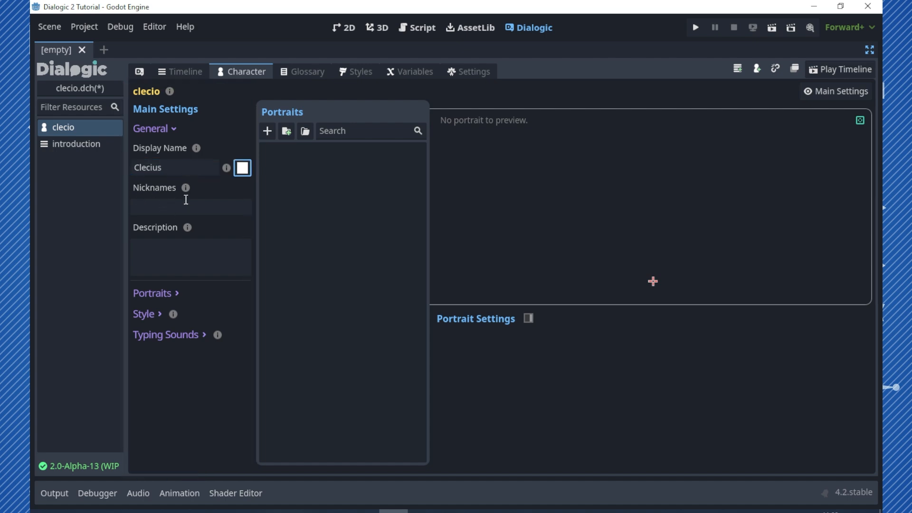
- Enter "Esse personagem fica na aldeia" as the character's description
mouse_move(187, 186)
click(176, 253)
mouse_move(187, 231)
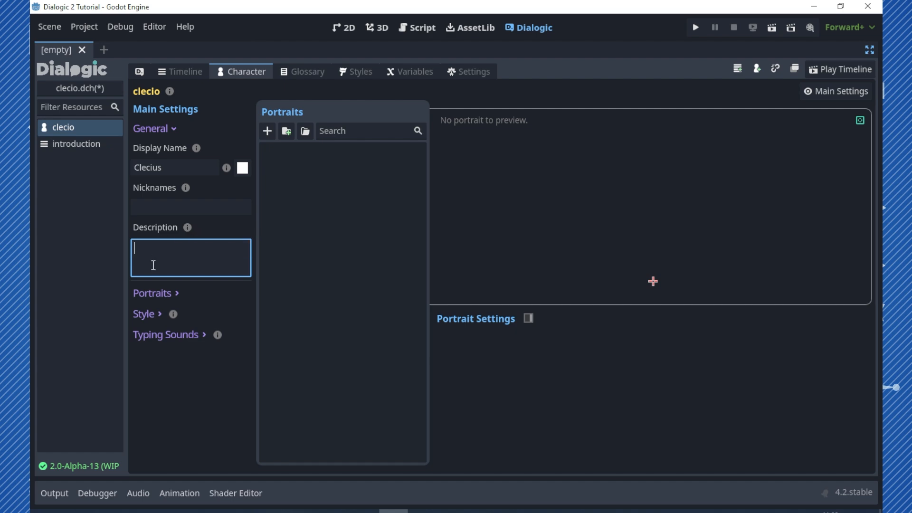
text(Esse persona)
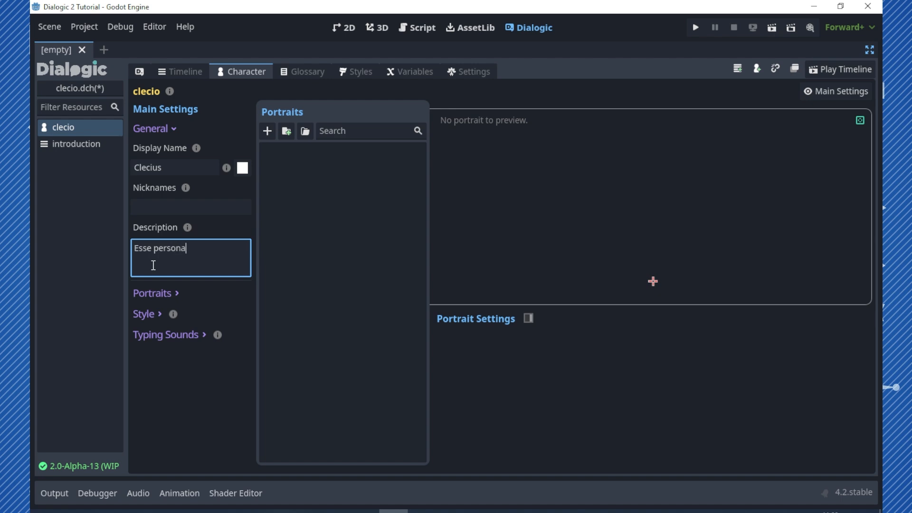
text(gem fica na aldeia)
- Look over which settings the character's General, Portraits, Style and Typing Sounds sections contain
click(154, 294)
click(157, 293)
click(151, 318)
click(150, 318)
click(153, 333)
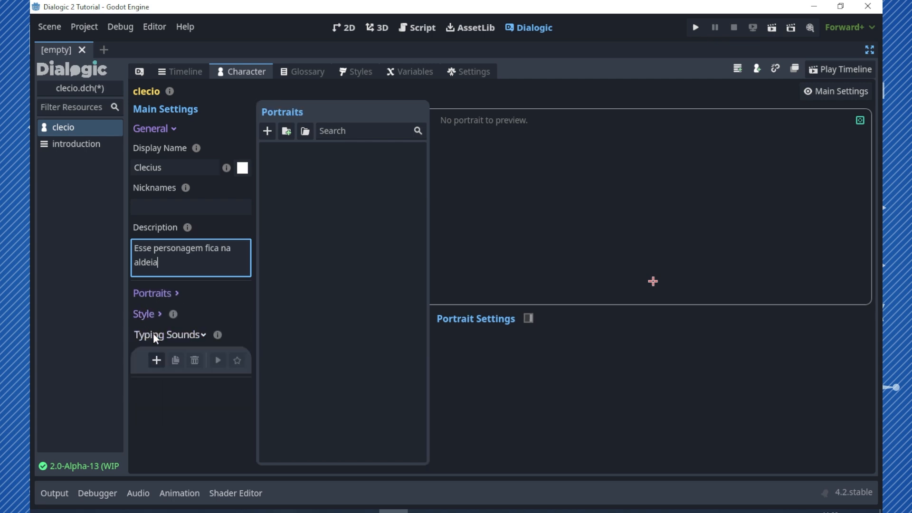
click(153, 332)
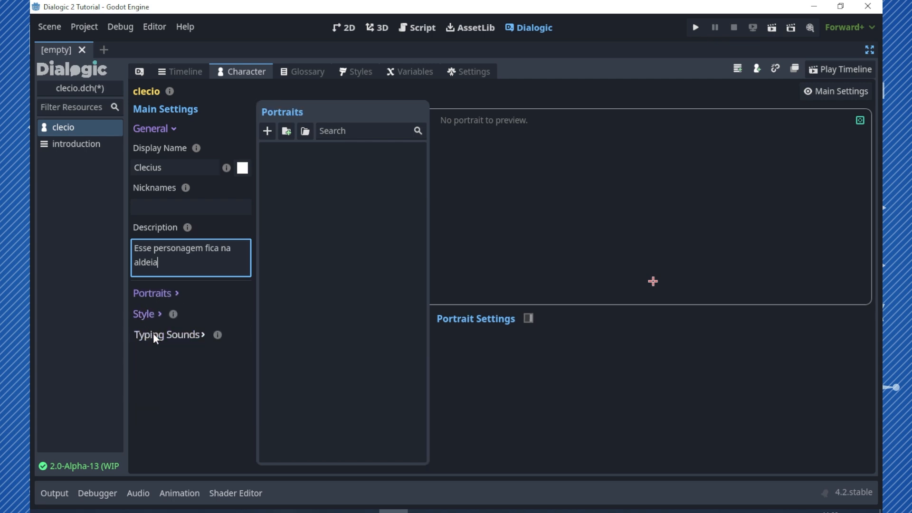
click(160, 130)
click(159, 130)
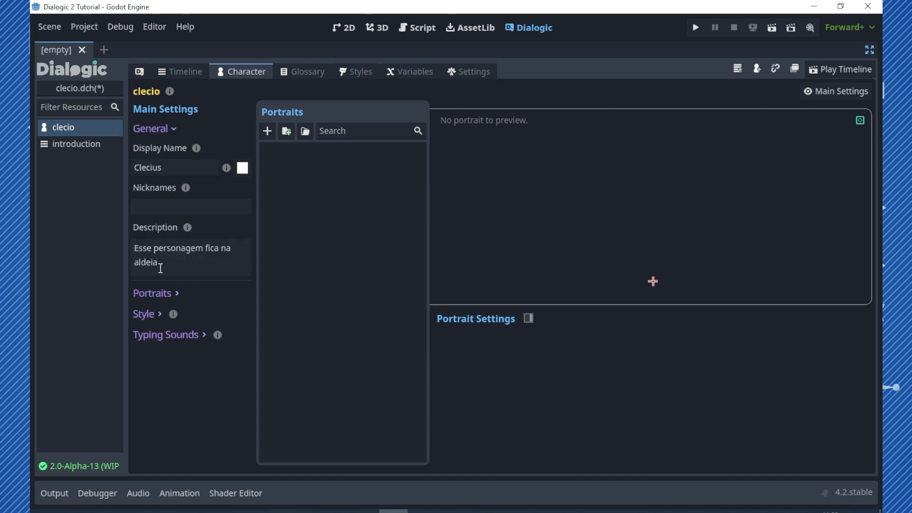
- Examine the character's default portrait, scale, offset and mirror options, plus the available style and typing sound settings
click(158, 130)
click(160, 150)
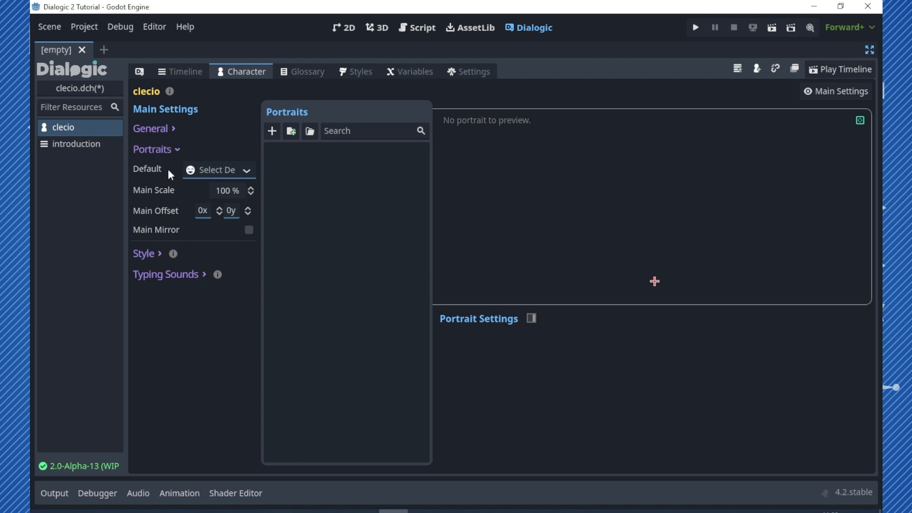
click(205, 169)
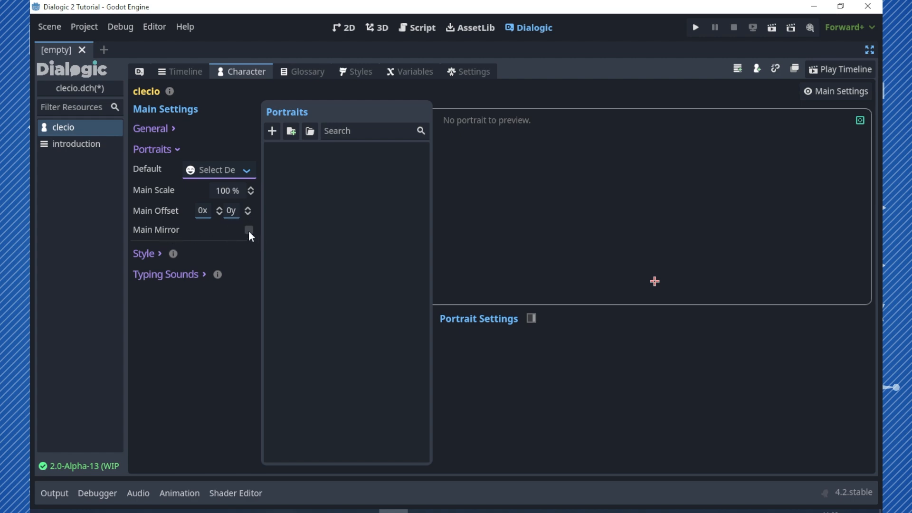
click(148, 252)
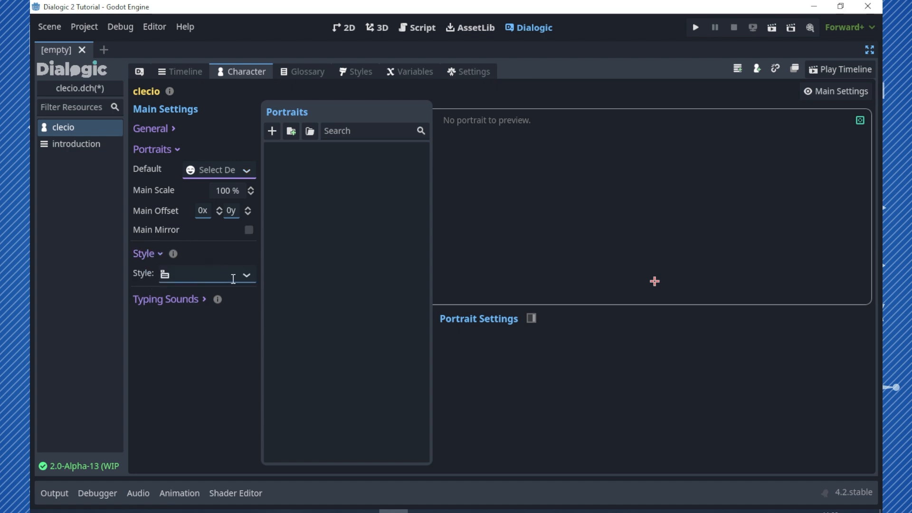
click(248, 275)
click(247, 276)
click(162, 300)
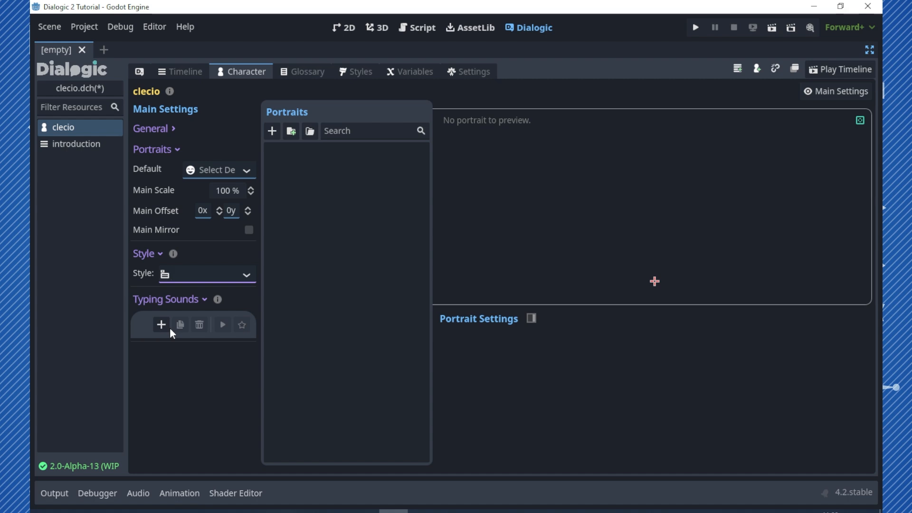
click(195, 299)
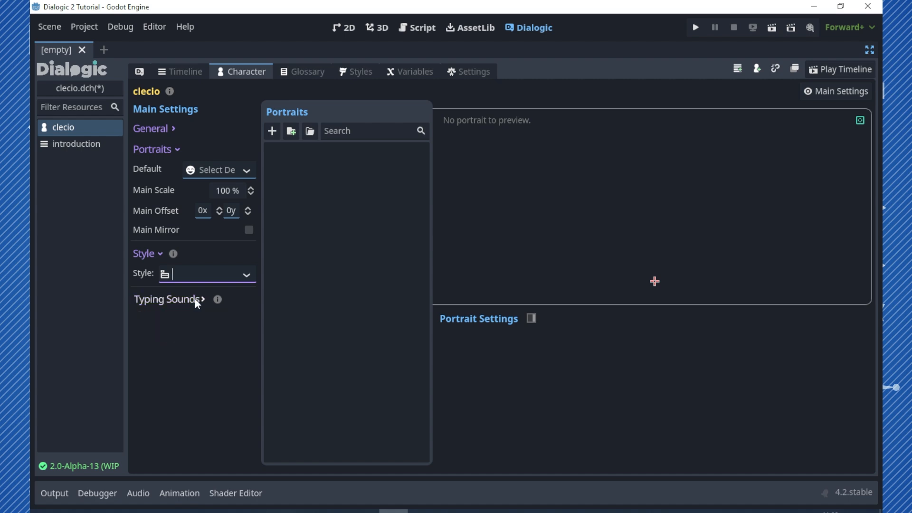
click(161, 252)
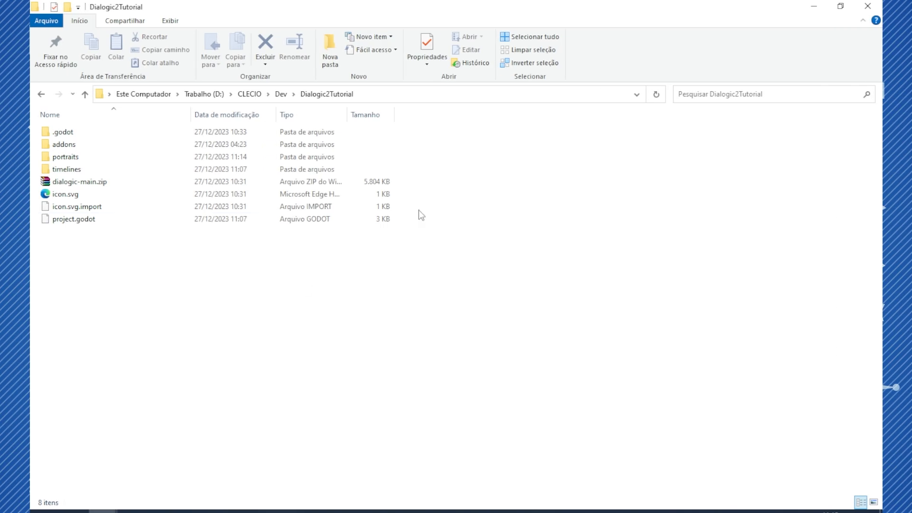
- In File Explorer, open the project's portraits folder and view the clecio and gobot images with the preview pane shown
double_click(66, 157)
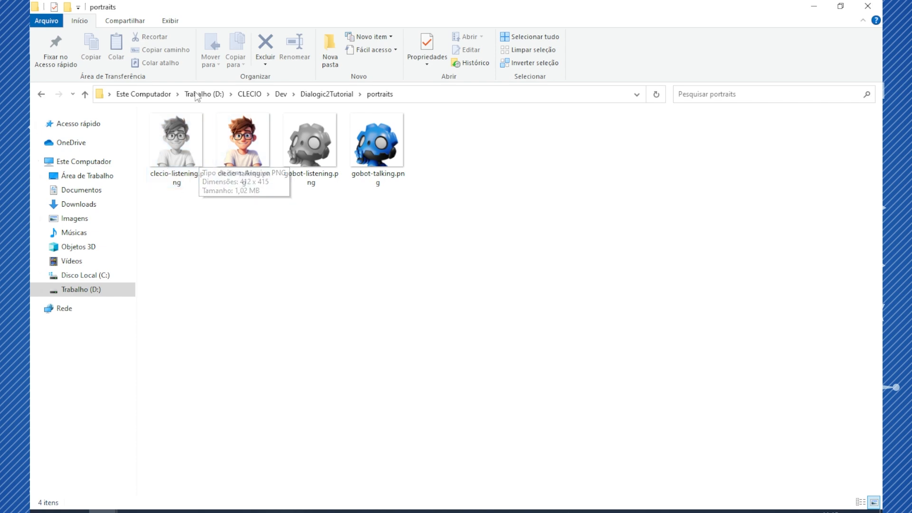
click(134, 21)
click(170, 20)
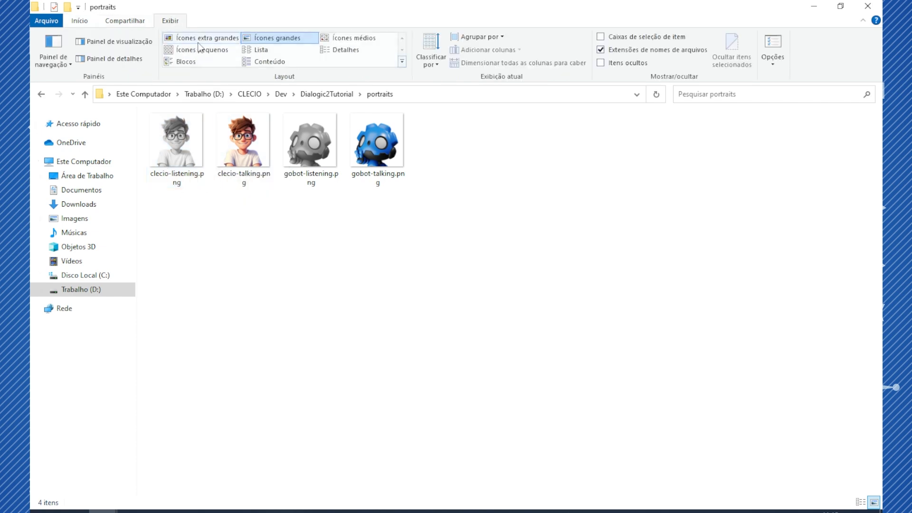
click(135, 43)
click(177, 142)
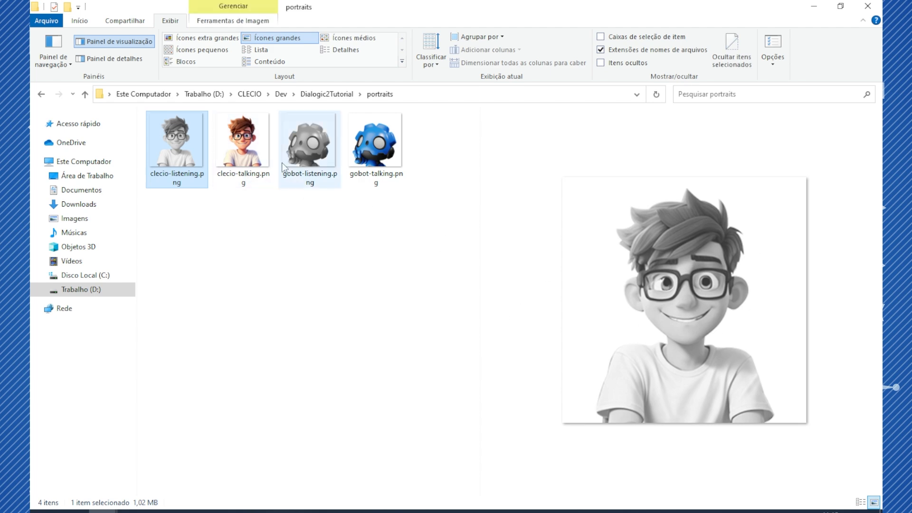
key(Right)
key(Right)
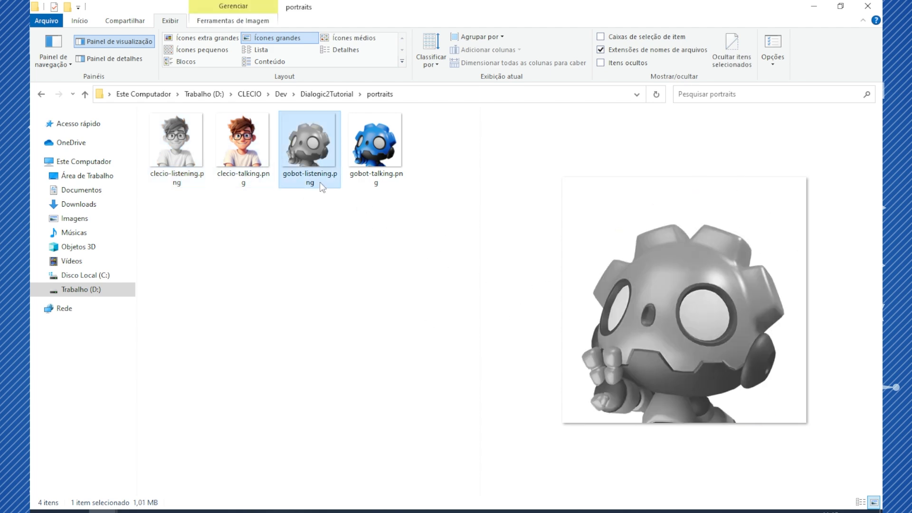
click(400, 149)
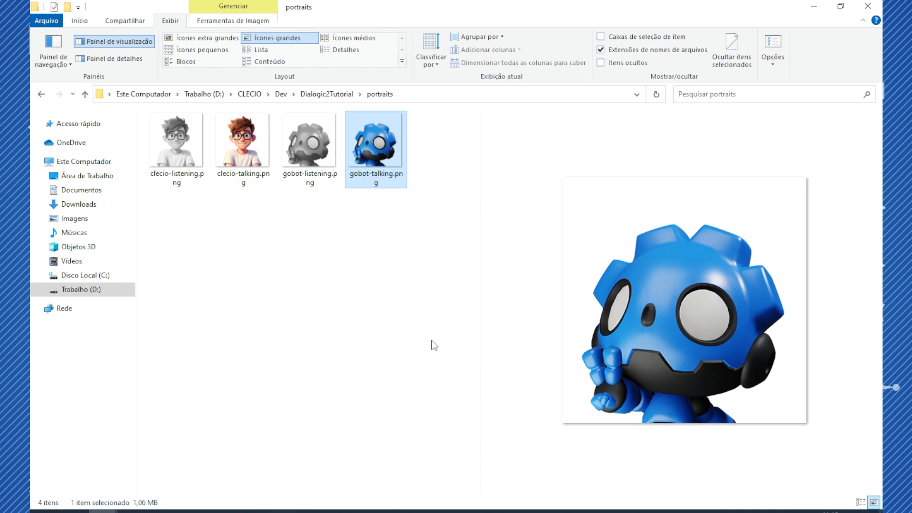
- Switch to Godot, add a portrait named clecio_talking to the clecio character, and check its Scene and Scale, Offset & Mirror sections
click(411, 510)
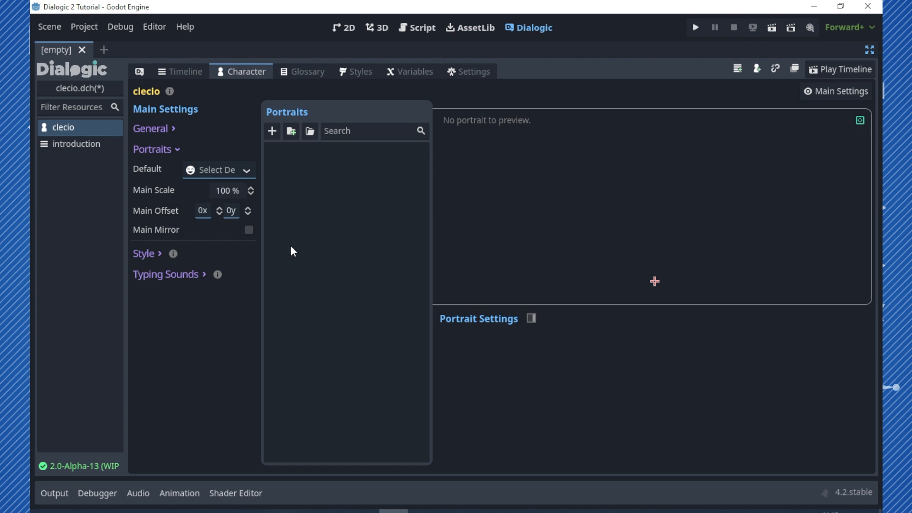
click(272, 131)
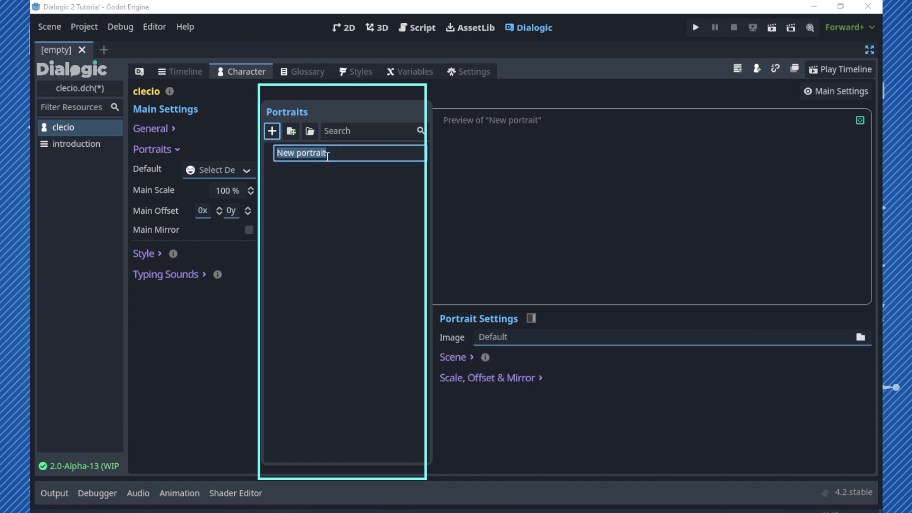
text(clecio_talking)
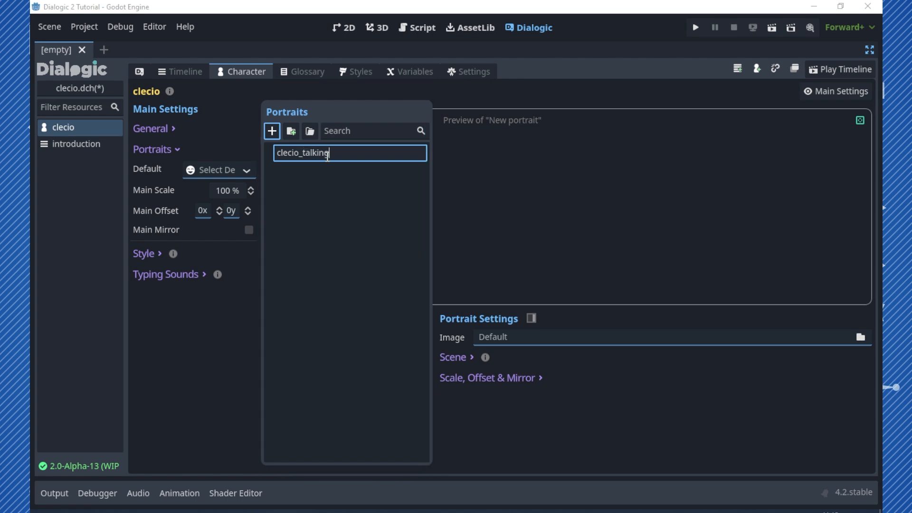
key(Return)
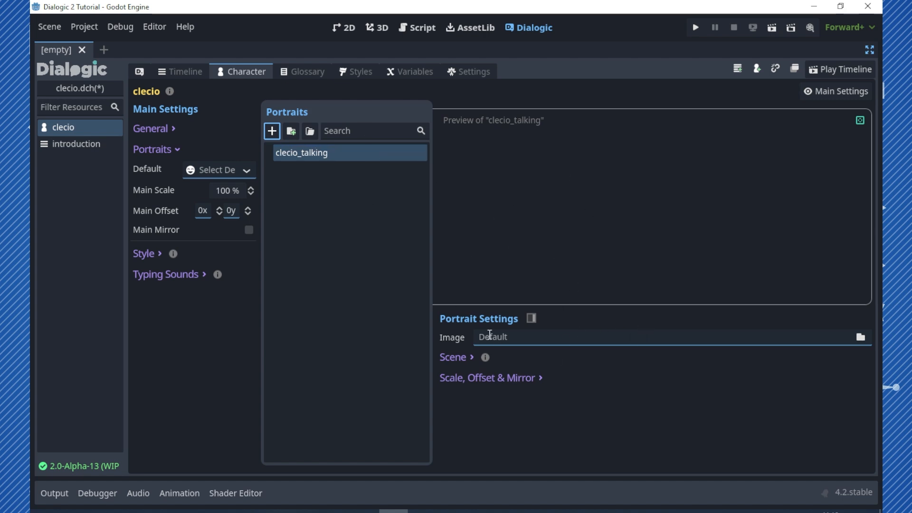
click(458, 357)
click(457, 355)
click(455, 377)
click(455, 377)
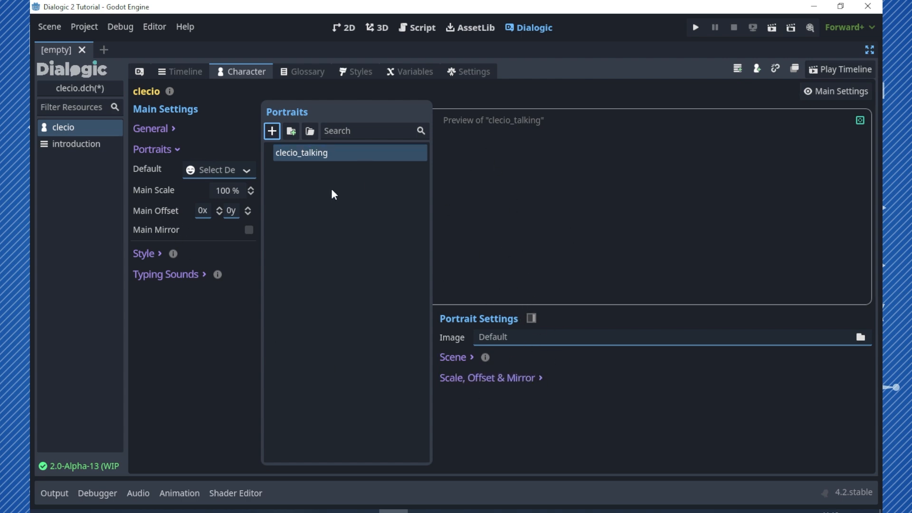
- Assign clecio-talking.png from res://portraits as the clecio_talking portrait's image and save
click(861, 337)
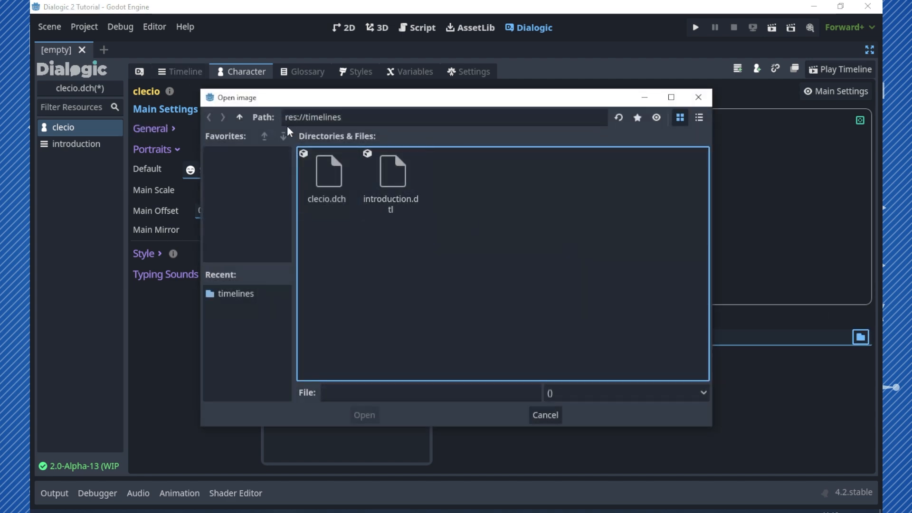
click(239, 117)
double_click(389, 178)
double_click(455, 186)
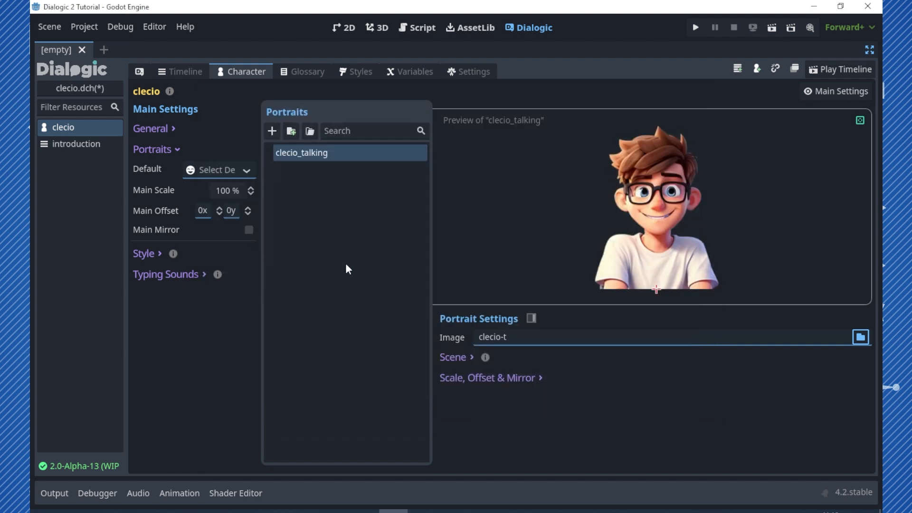
key(ctrl+s)
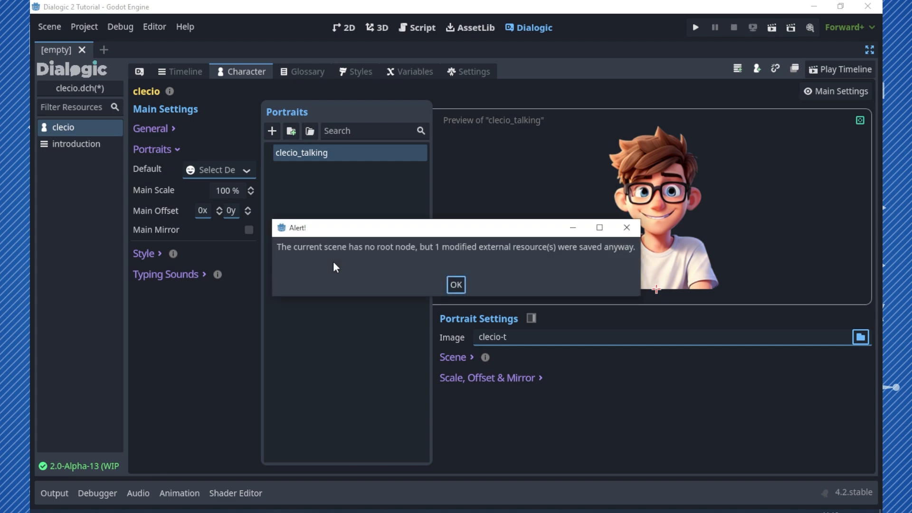
click(454, 285)
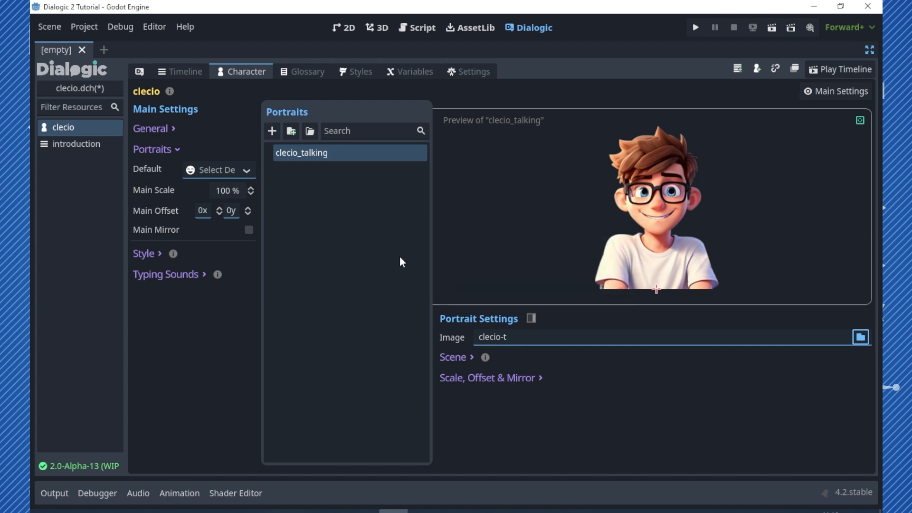
- Add a second portrait named clecio_listening that uses the image clecio-listening.png from res://portraits
click(273, 132)
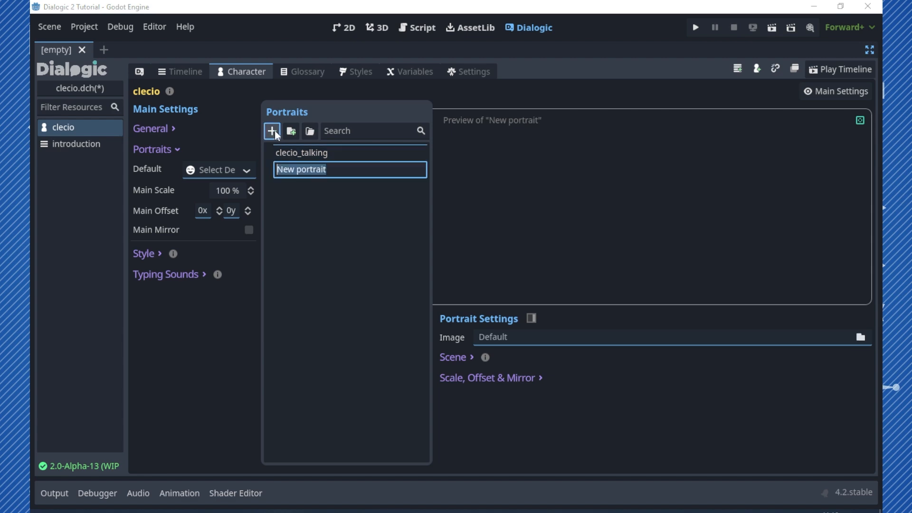
text(clecio)
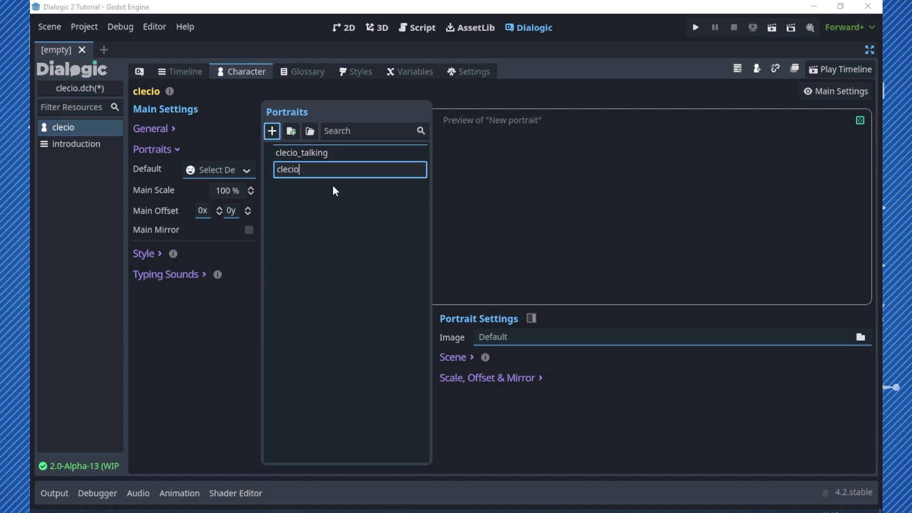
text(_listening)
key(Return)
click(860, 337)
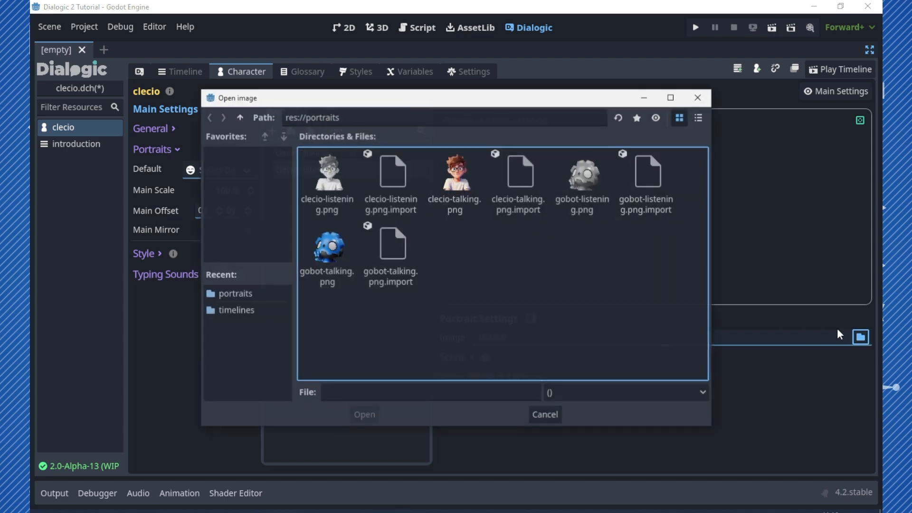
double_click(343, 181)
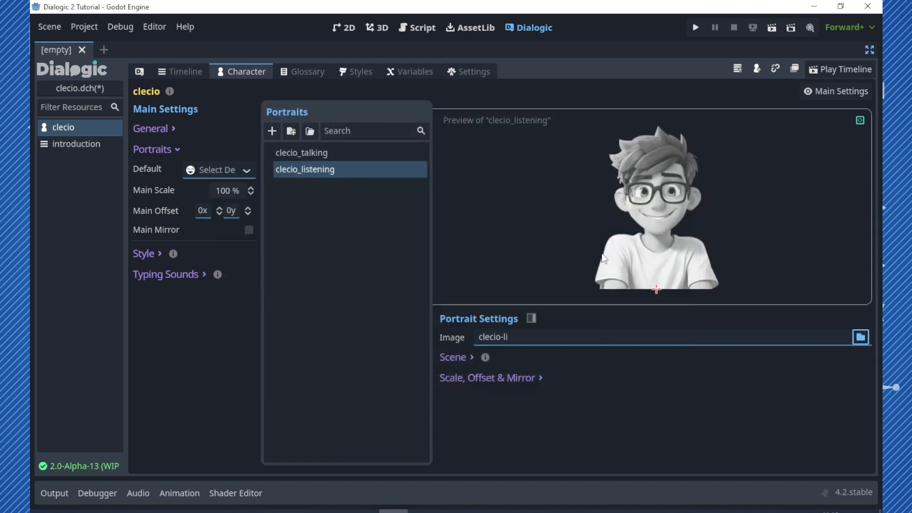
- Set clecio_talking as the clecio character's default portrait
click(362, 279)
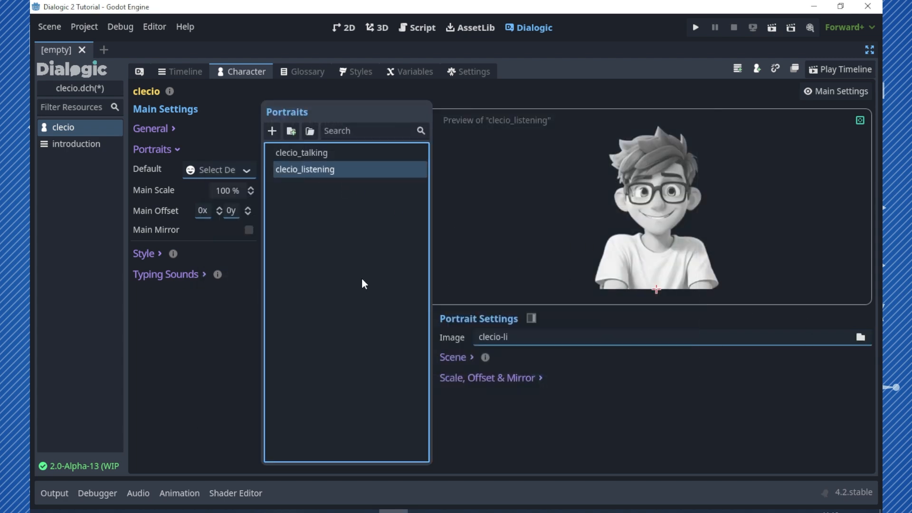
click(244, 169)
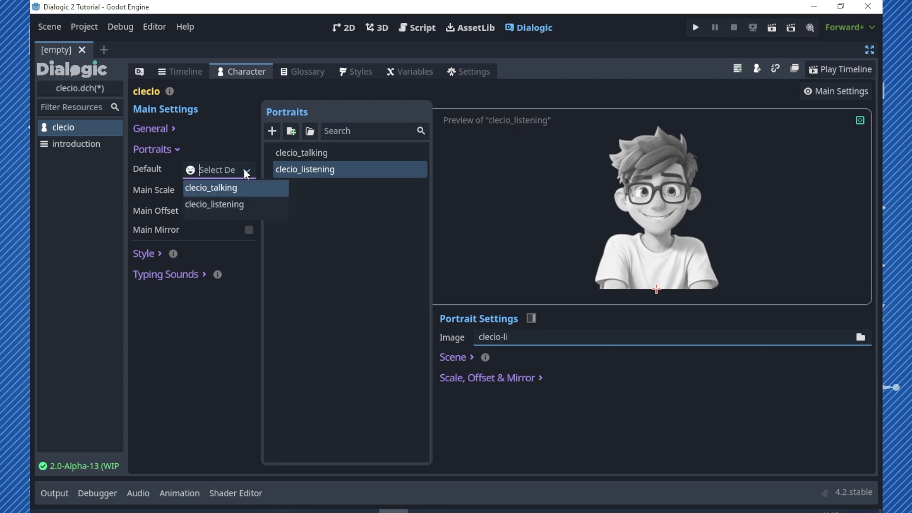
click(216, 187)
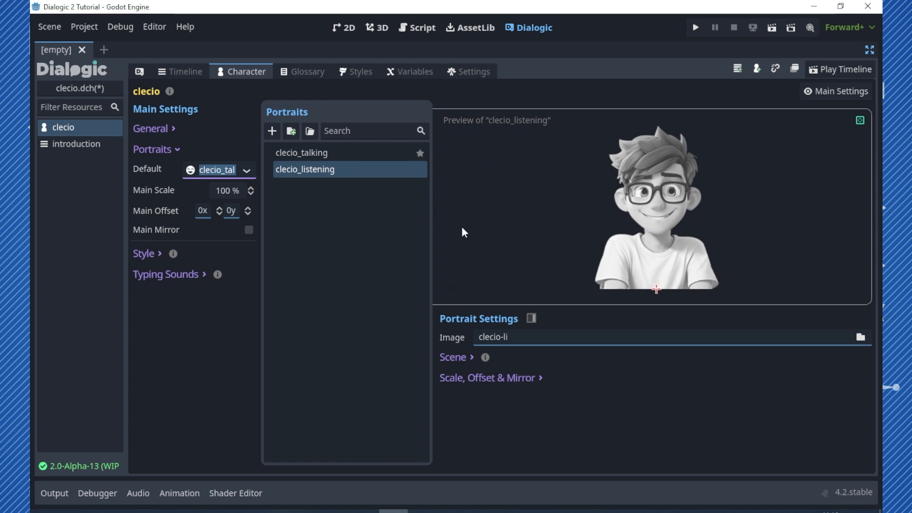
- In the introduction timeline, set the Join event to character clecio with the clecio_talking portrait, and view its available actions
click(184, 71)
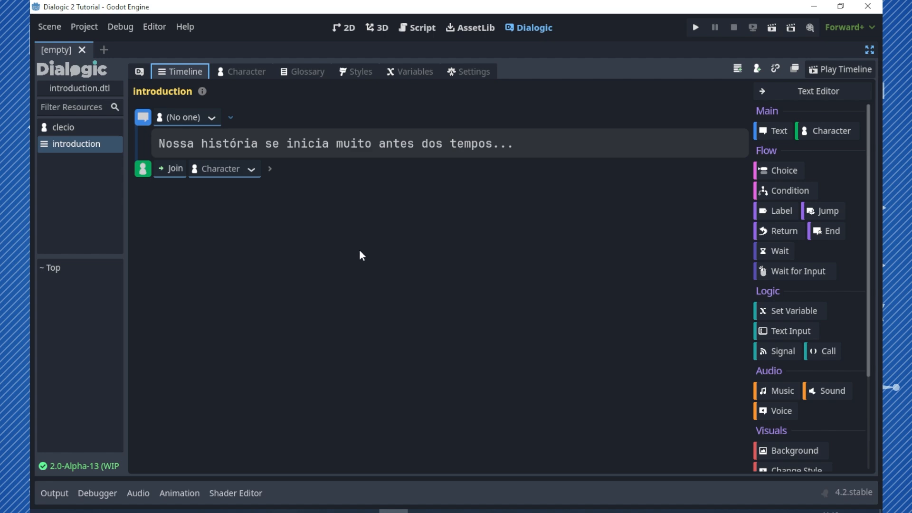
click(249, 171)
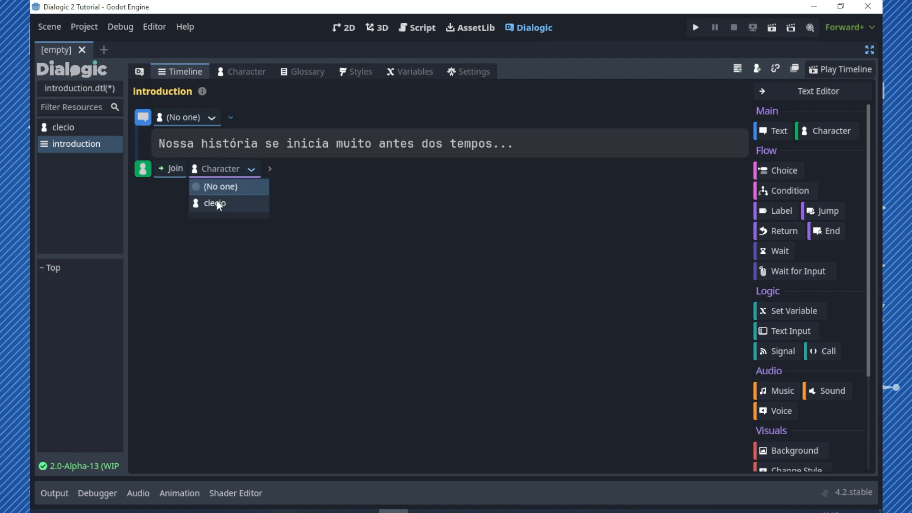
click(215, 203)
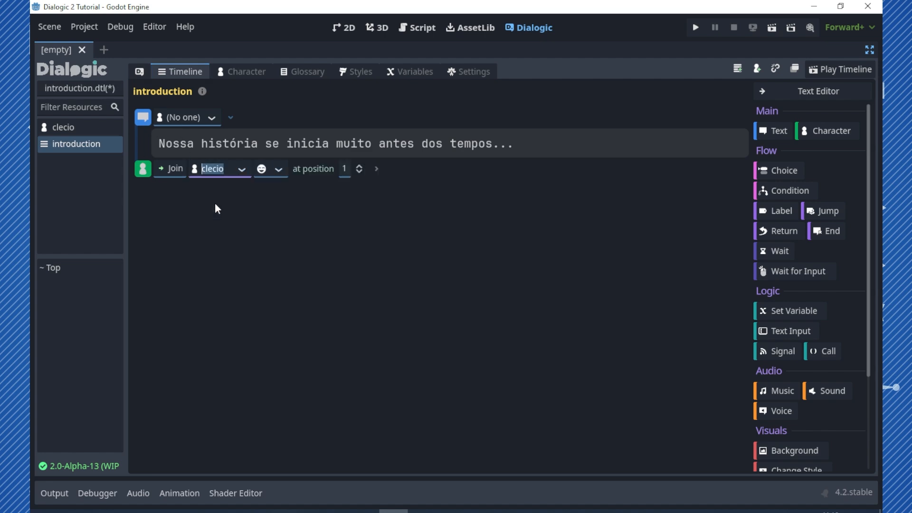
click(280, 172)
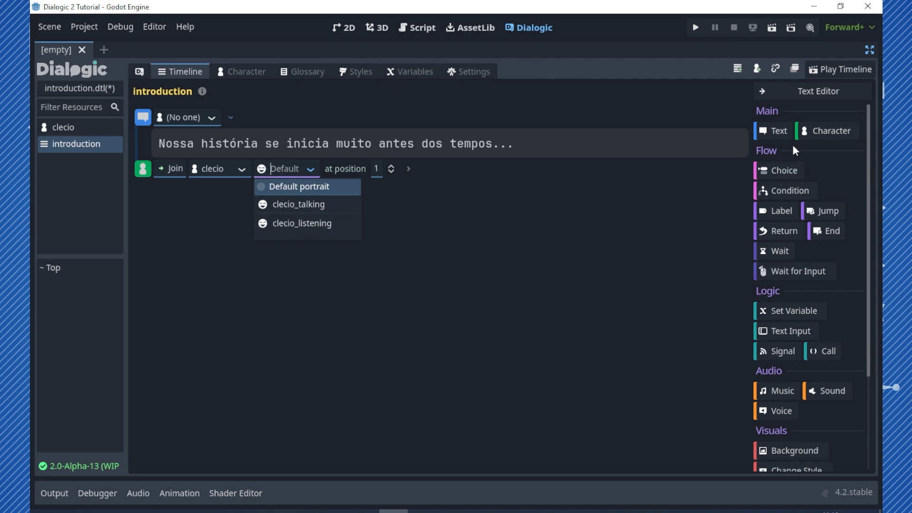
click(288, 204)
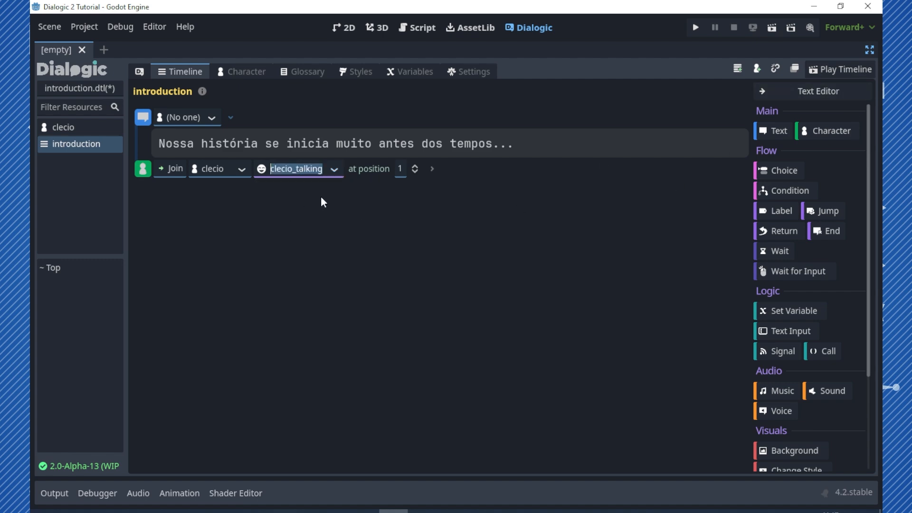
click(374, 167)
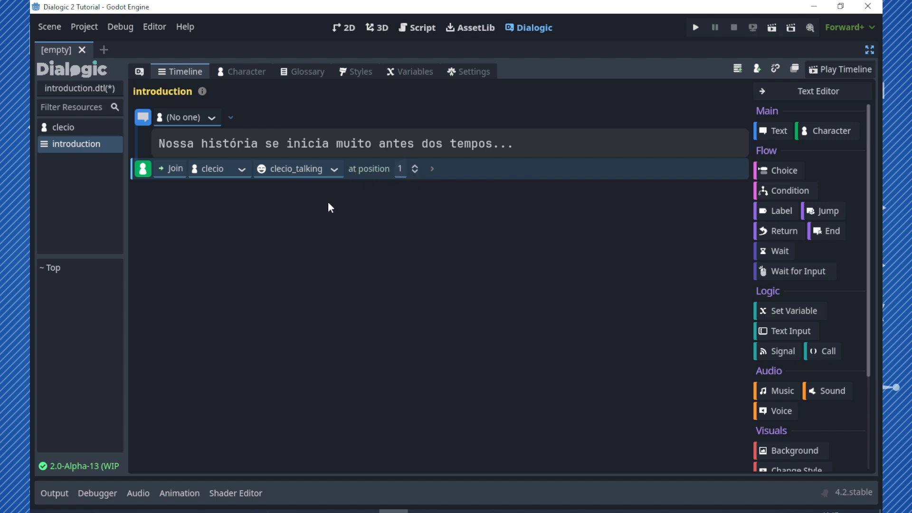
click(170, 169)
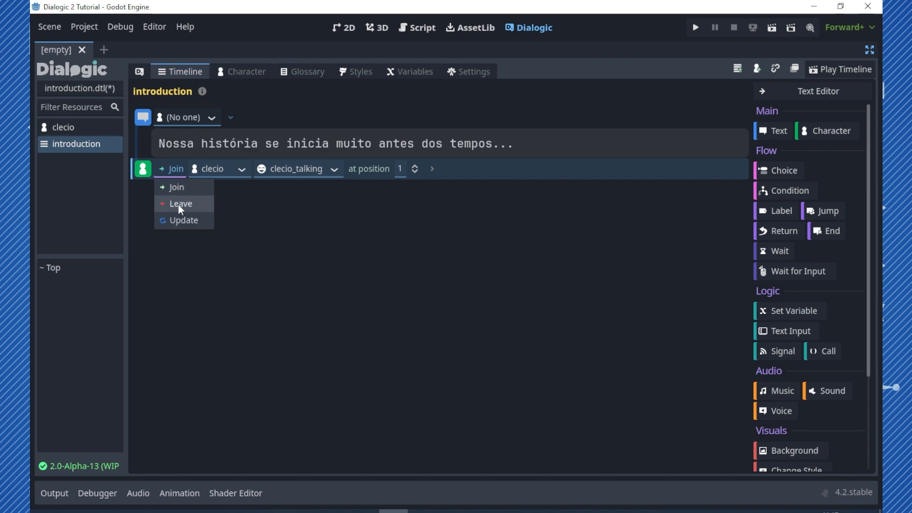
click(231, 225)
- Add a Text event after the Join event, with clecio as speaker and the clecio_talking portrait
click(770, 132)
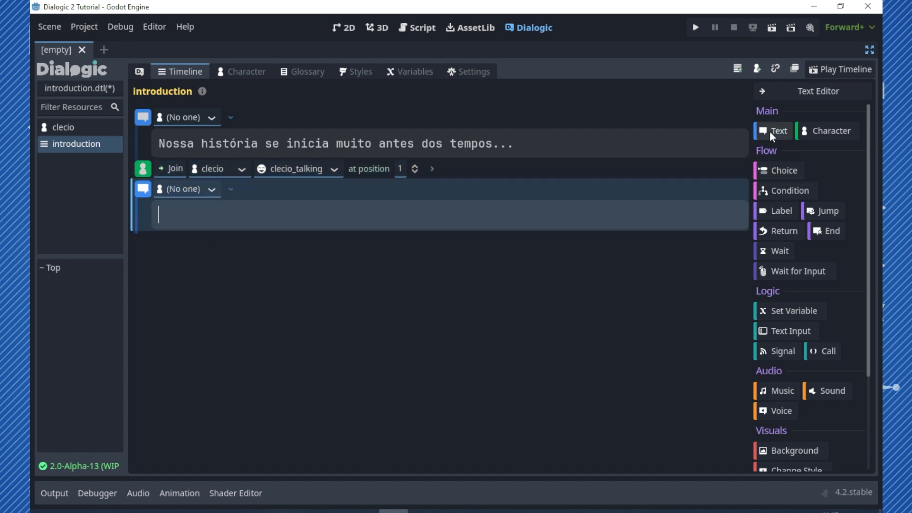
click(209, 190)
click(181, 223)
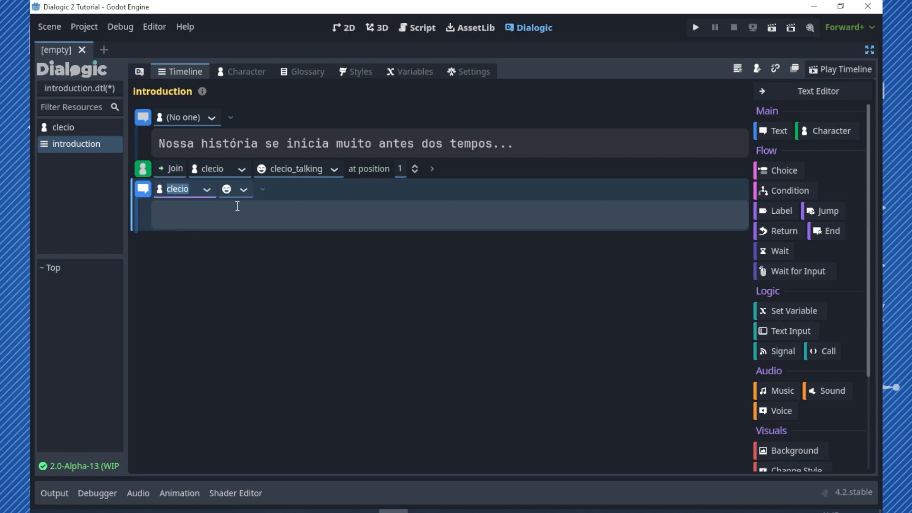
click(244, 192)
click(260, 224)
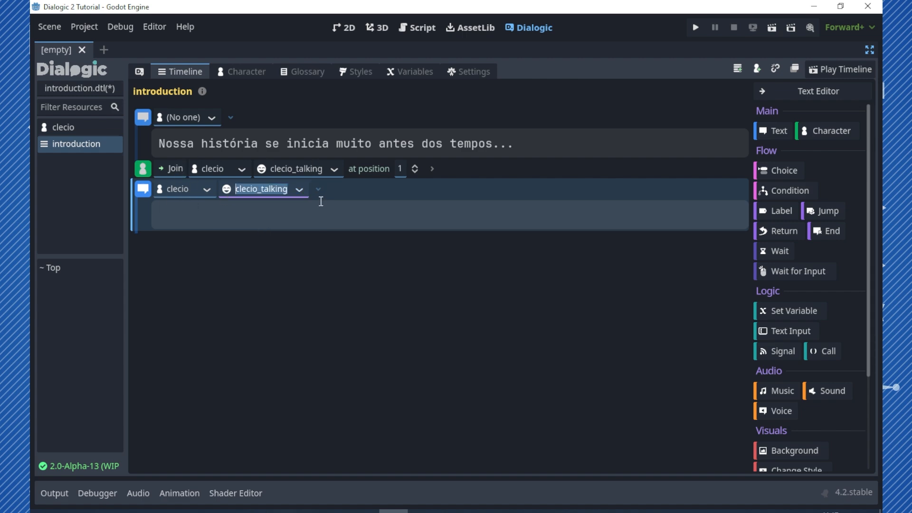
- Enter "O que será que nos espera nessa jornada Gamedev?" as clecio's line and reopen the introduction timeline through the clecio resource
click(235, 211)
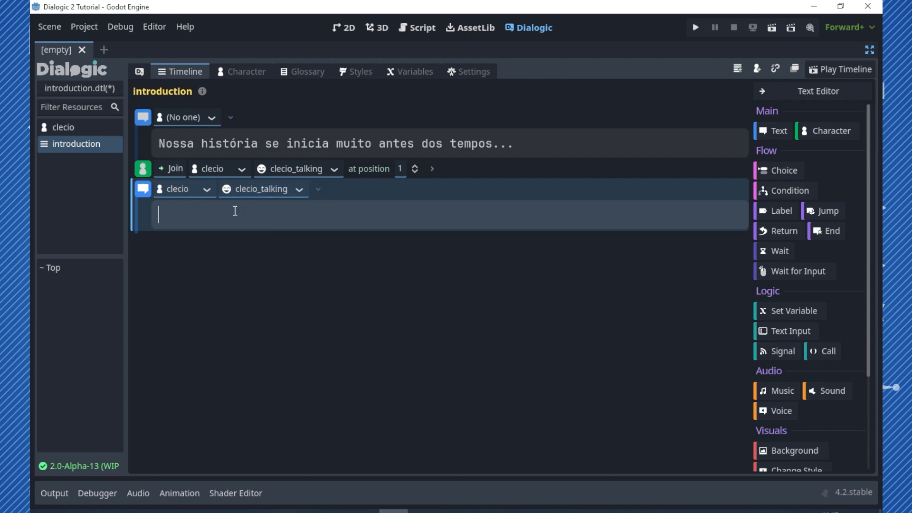
text(O que será que nos esper)
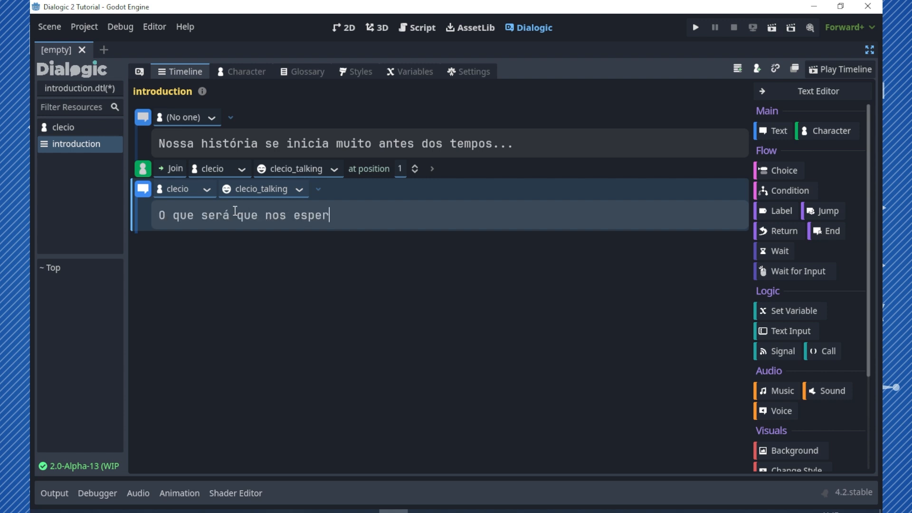
text(a nessa jornada )
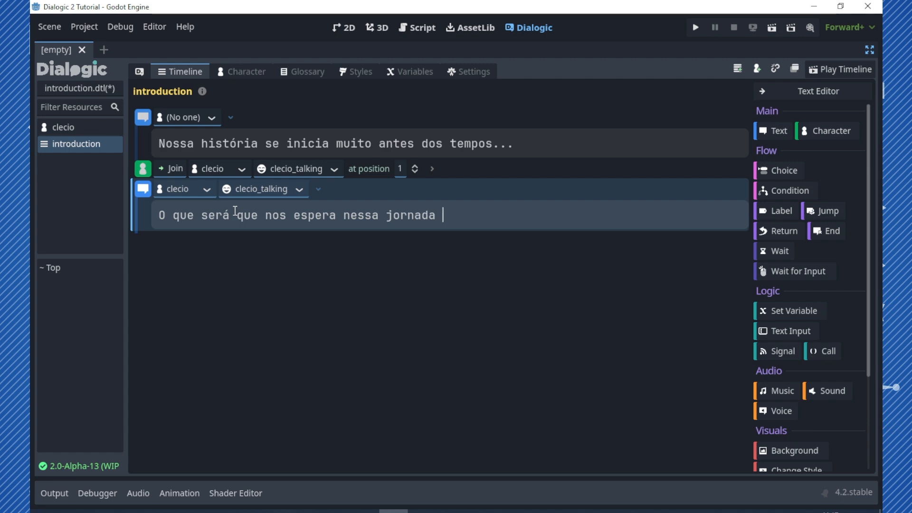
text(Gamedev?)
click(81, 128)
click(80, 145)
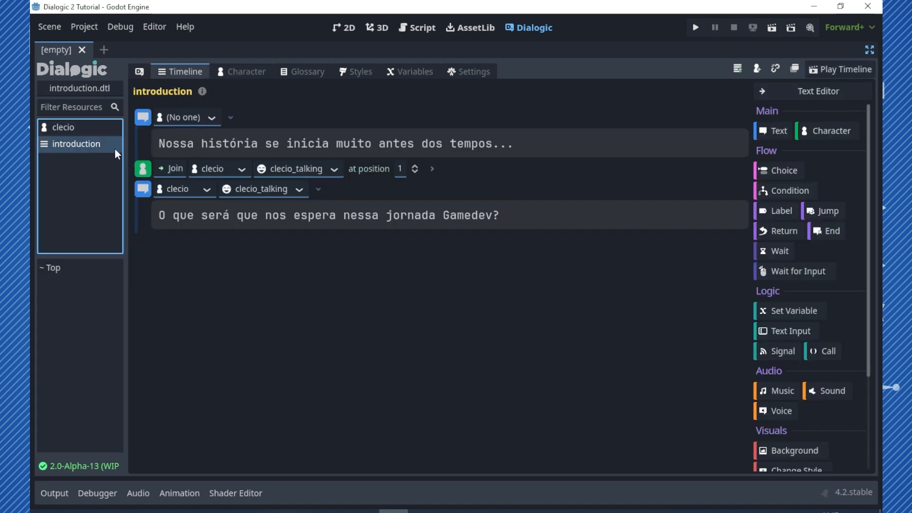
- Play the introduction timeline, advance to clecio's line to check the portrait's size, and close the test window
click(822, 70)
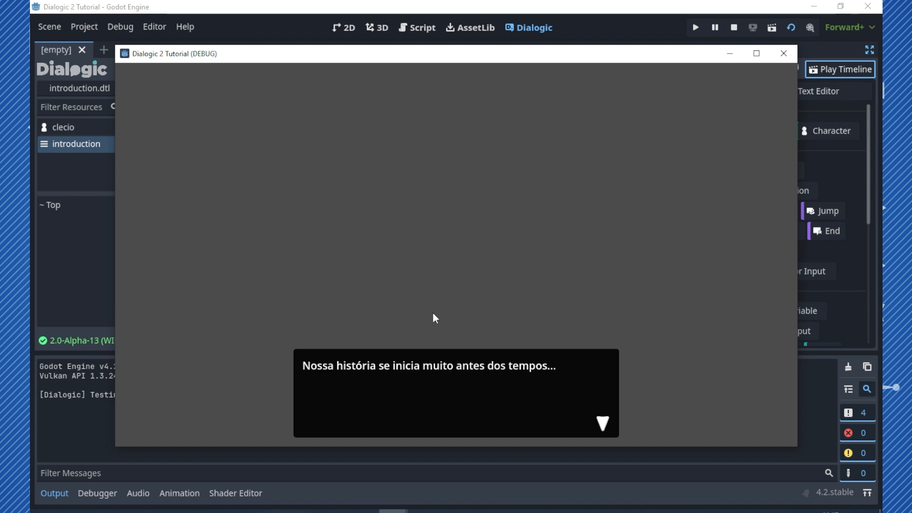
click(575, 381)
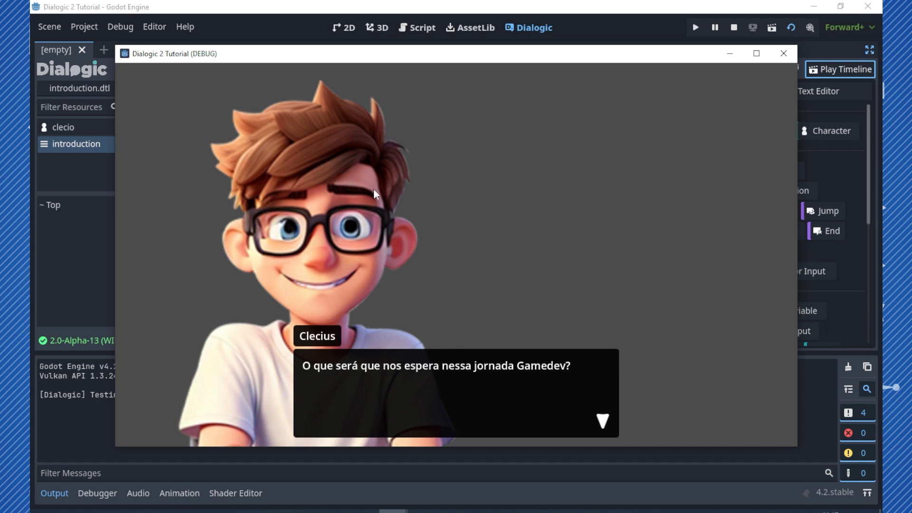
click(784, 54)
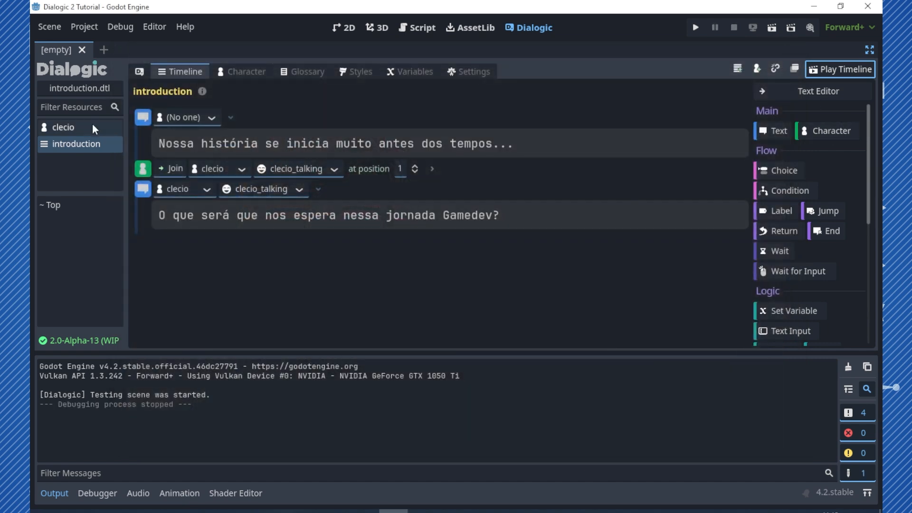
- Set the clecio character's Main Scale for portraits to 50 %
click(92, 126)
click(229, 191)
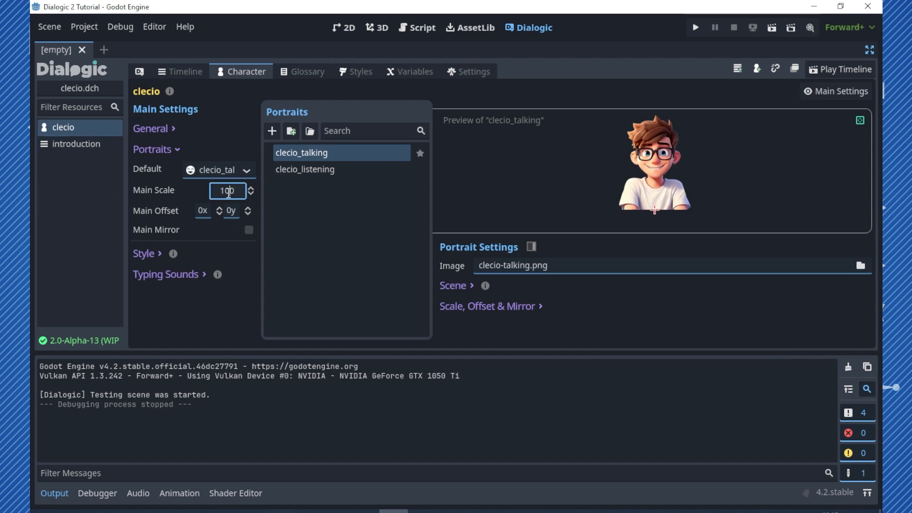
key(BackSpace)
key(BackSpace)
text(5)
click(325, 228)
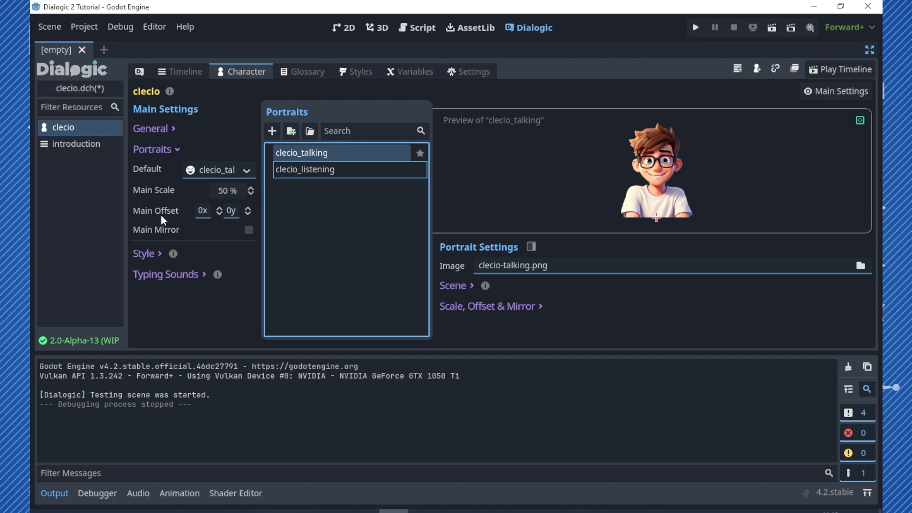
- Examine clecio's style choices, the Styles editor, and the character's General and Portraits settings
click(151, 254)
click(245, 275)
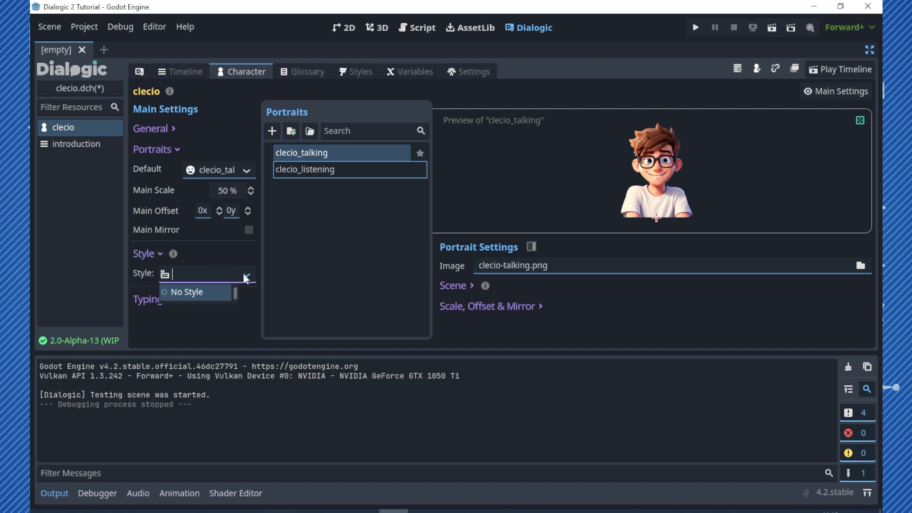
click(247, 274)
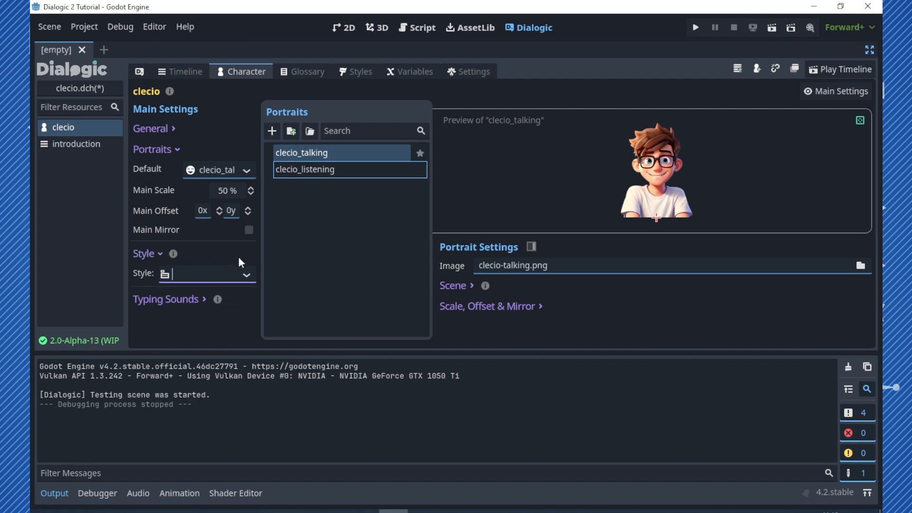
click(353, 76)
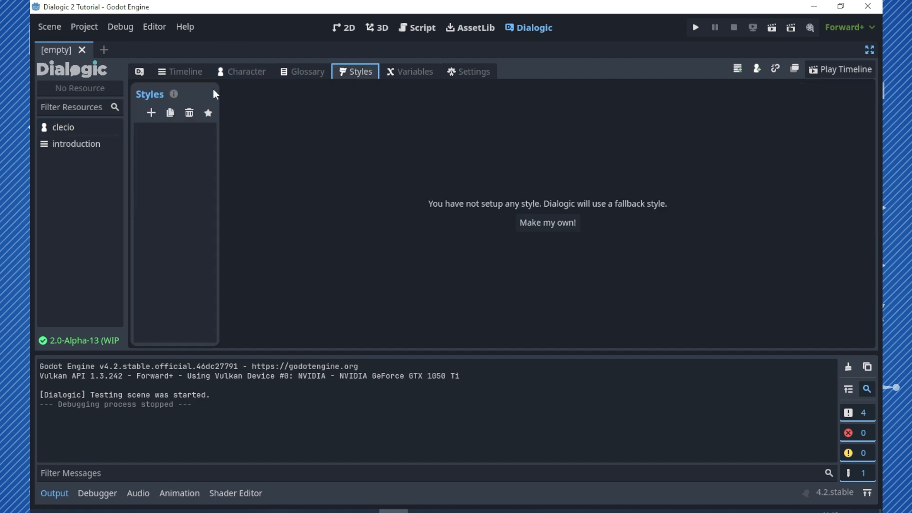
click(260, 72)
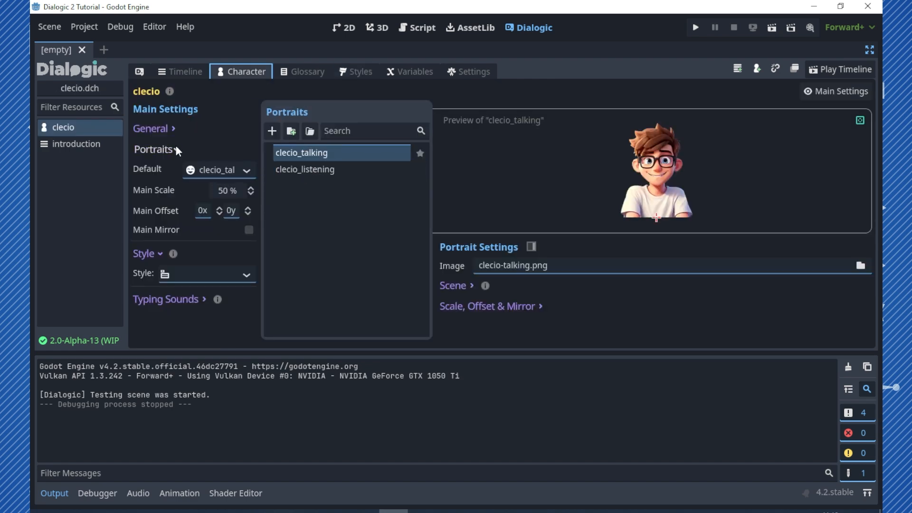
click(174, 129)
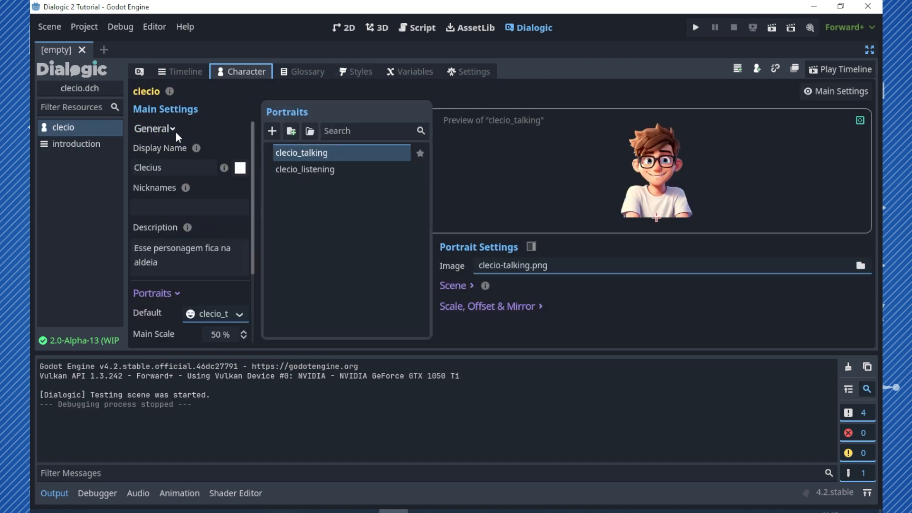
click(178, 291)
- In the introduction timeline, expand clecio's Join event and set its animation to Slide In Left
click(186, 72)
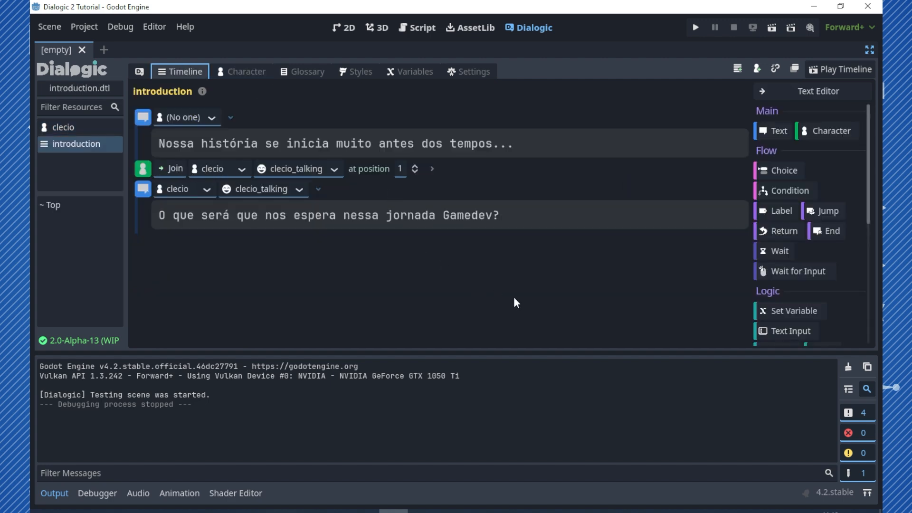
click(415, 170)
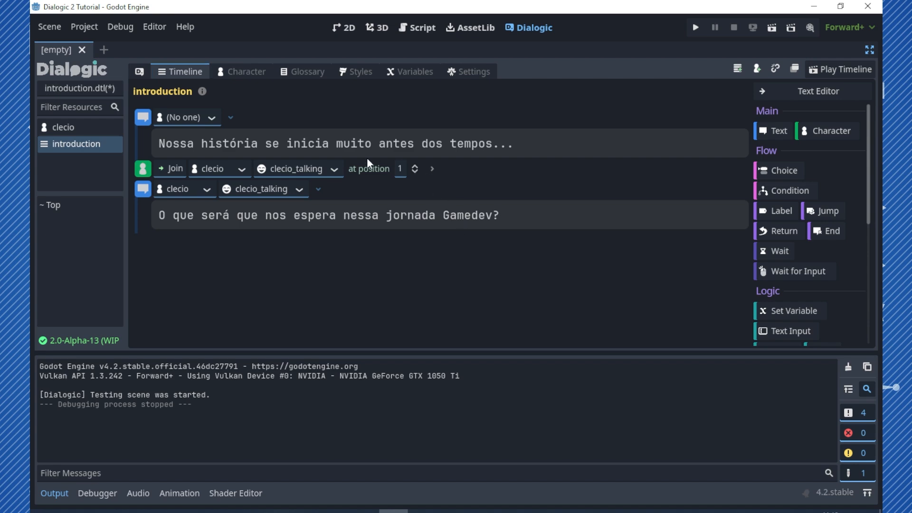
click(433, 169)
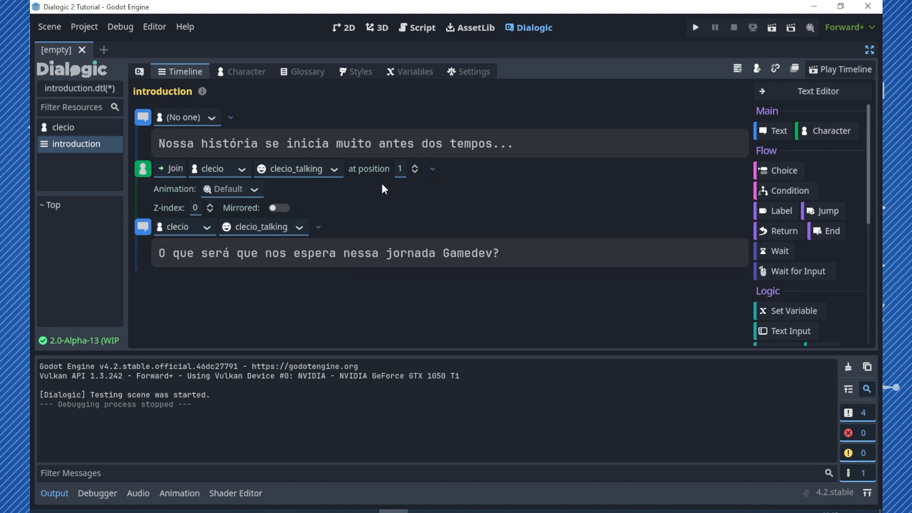
click(255, 189)
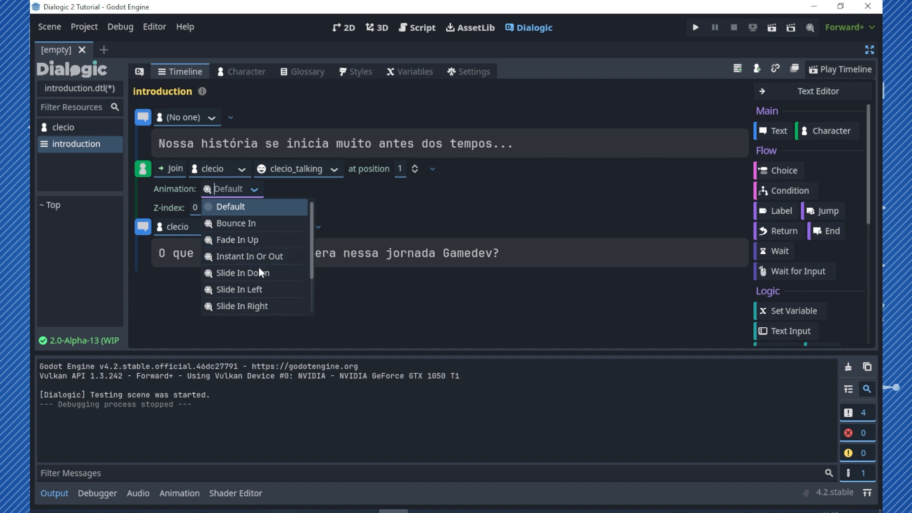
click(247, 289)
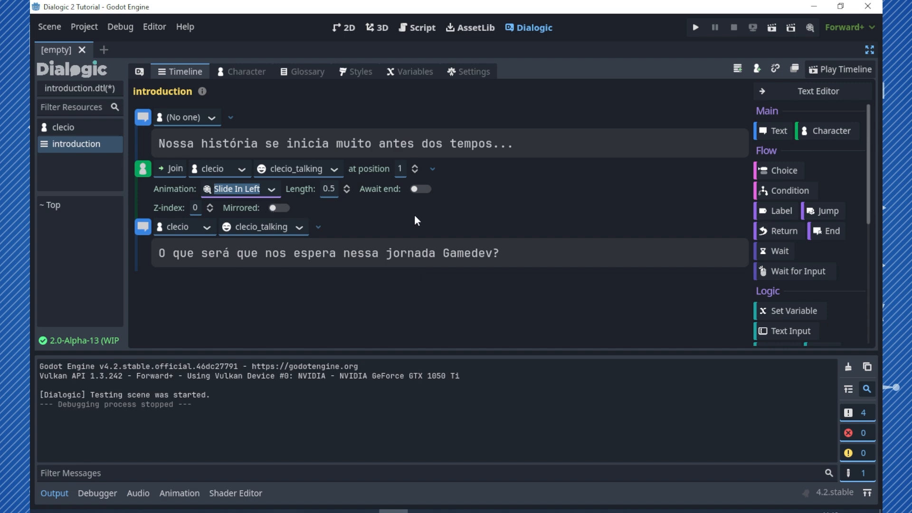
- Test-play the introduction timeline through clecio's entrance to check the scaled portrait and animation, and close the test window
click(838, 68)
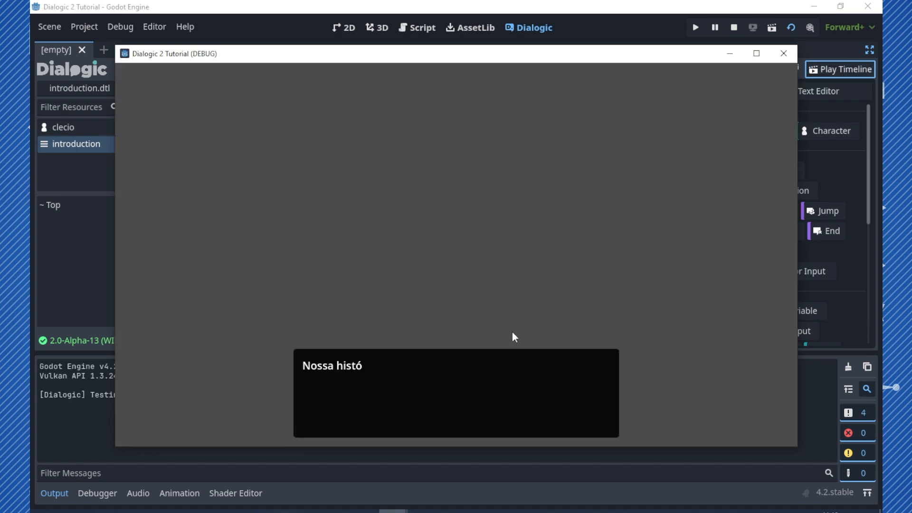
click(545, 333)
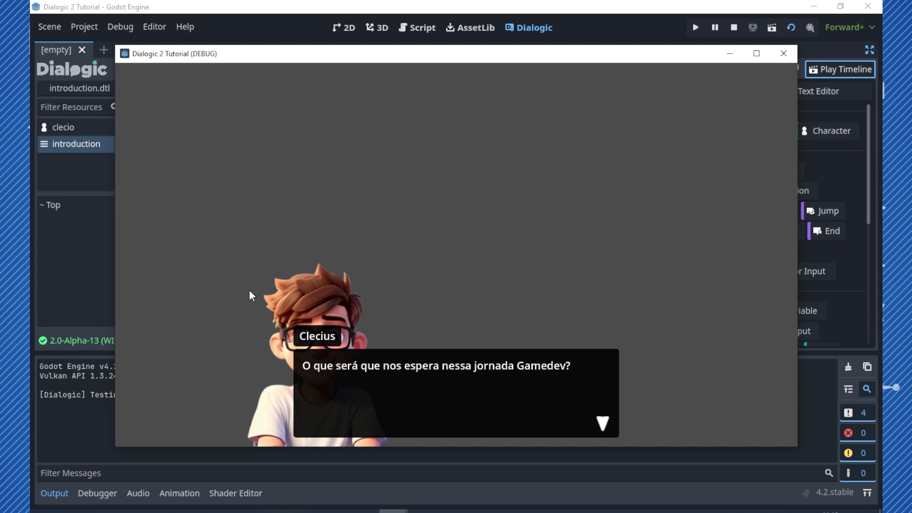
click(783, 55)
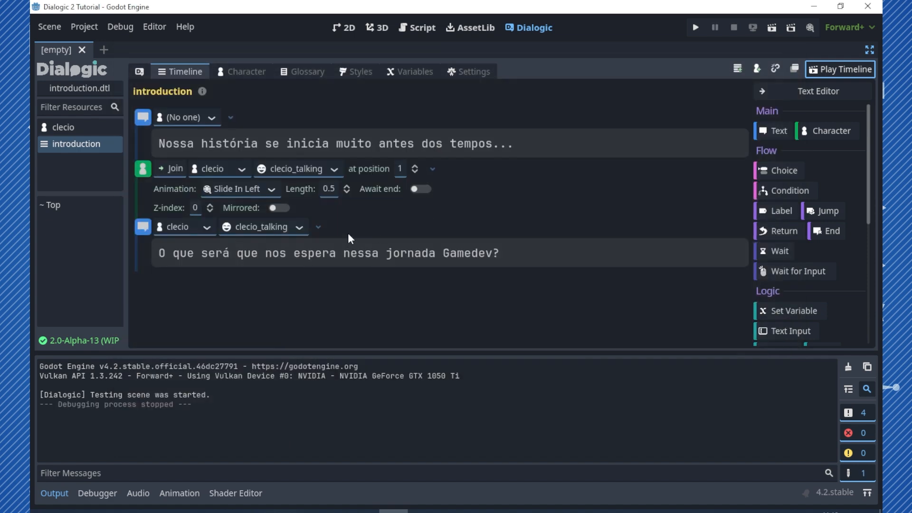
- Set the clecio character's vertical Main Offset for portraits to -150
click(252, 70)
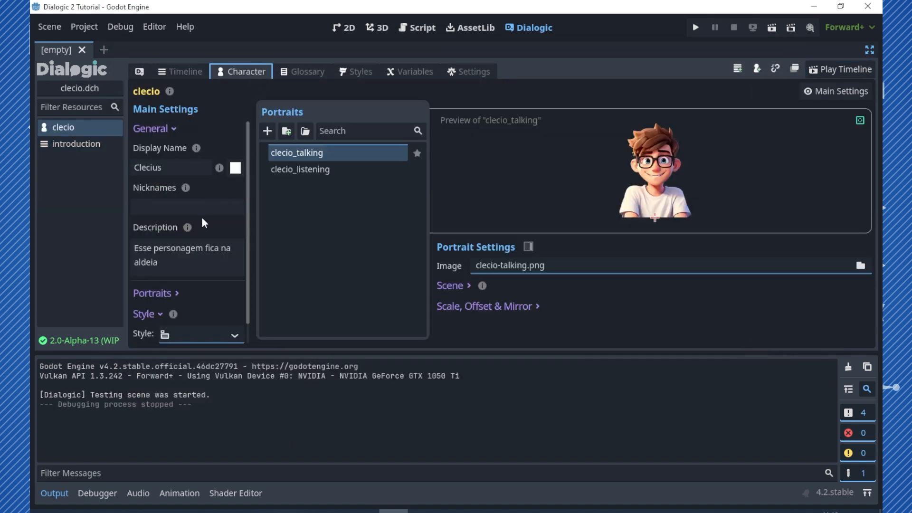
click(176, 292)
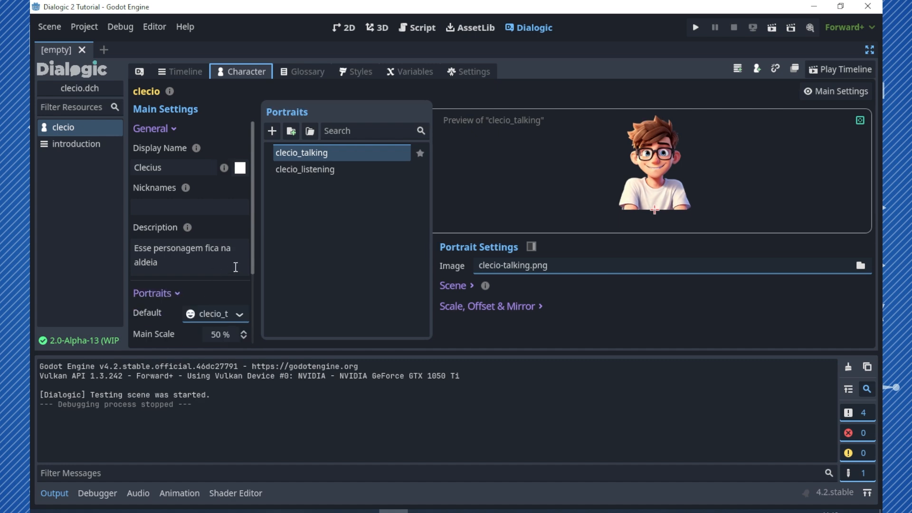
scroll(233, 267, down, 3)
click(230, 253)
text(-)
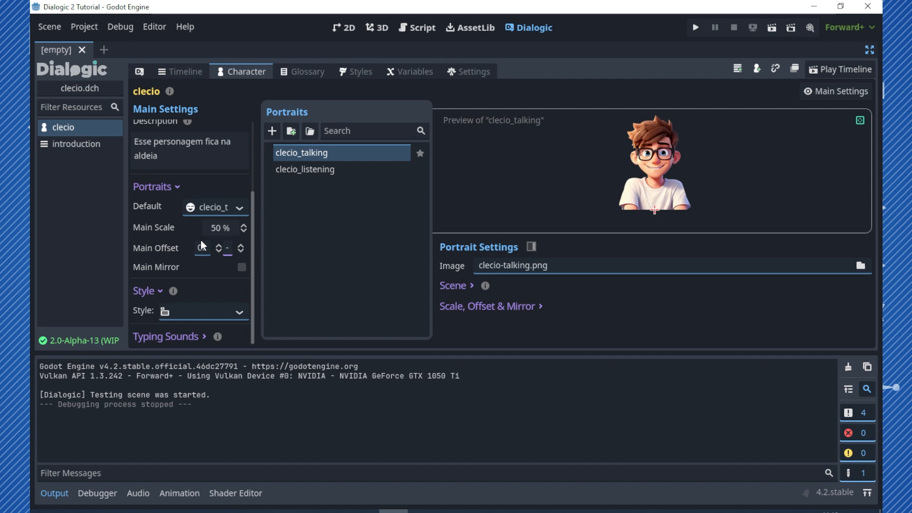
text(150)
- Test-play the introduction timeline to check clecio's vertical placement relative to the text box, and close the test window
click(189, 70)
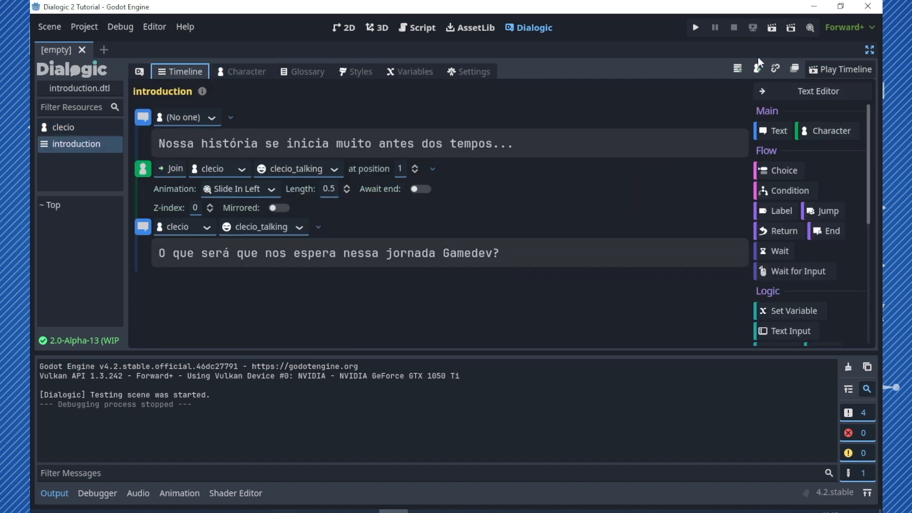
click(841, 69)
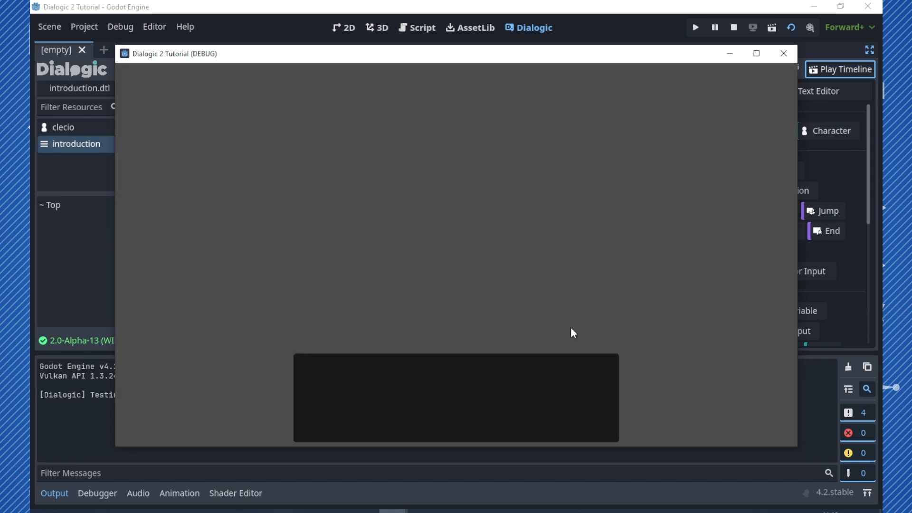
click(597, 371)
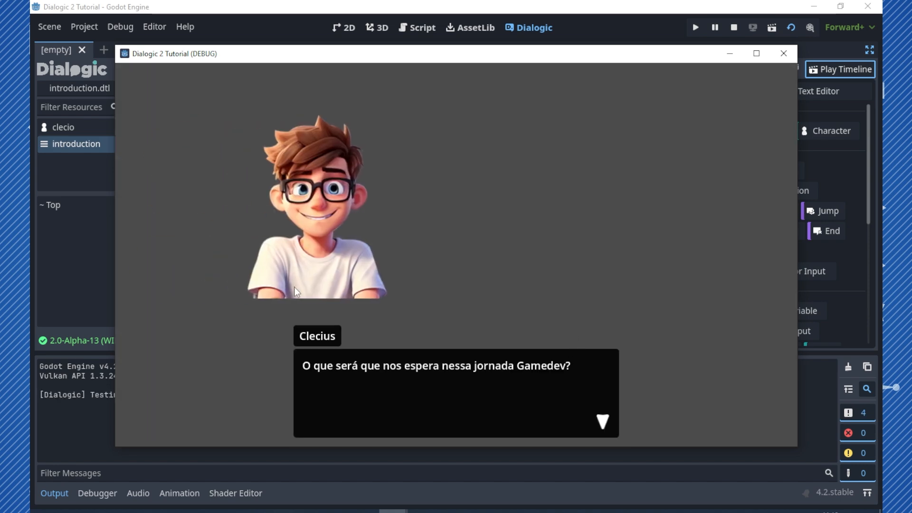
click(784, 53)
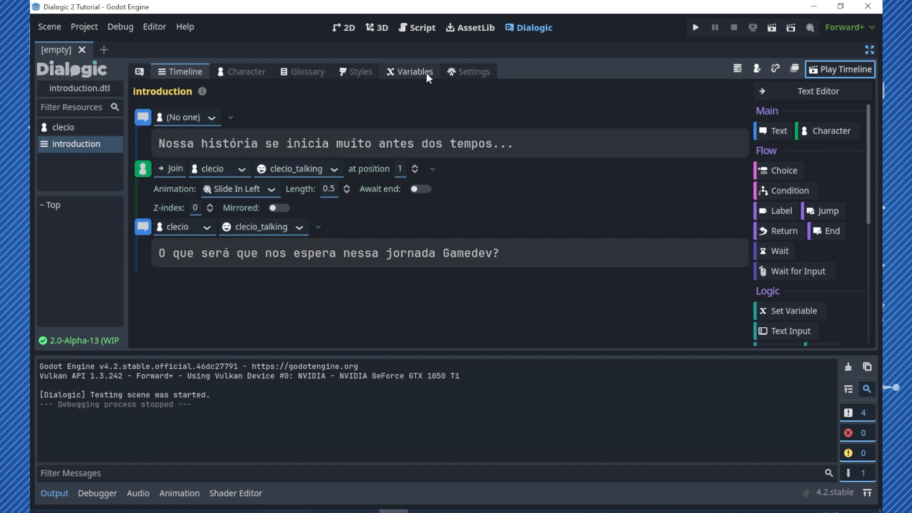
- Change clecio's vertical Main Offset for portraits to -100
click(252, 71)
click(219, 247)
text(1050y)
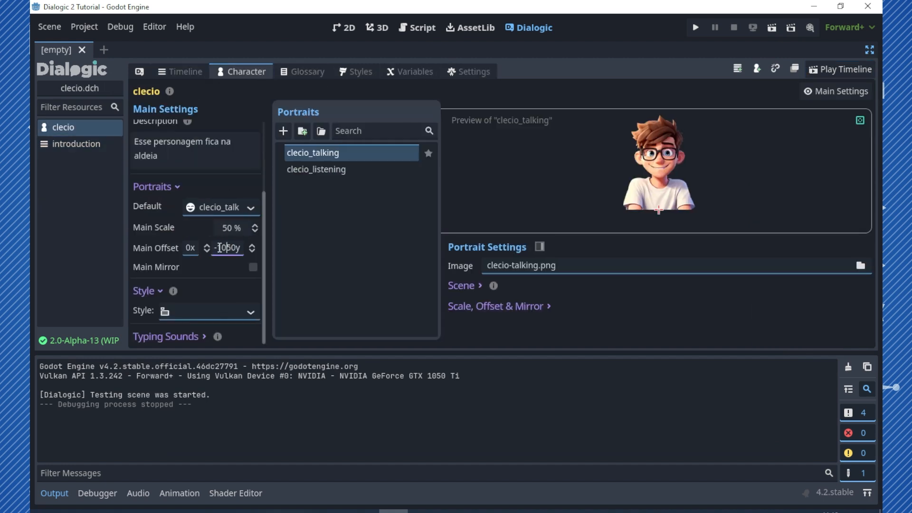
key(Delete)
key(Return)
- Test-play the introduction timeline again to check how clecio's portrait meets the text box, and end the test
click(173, 70)
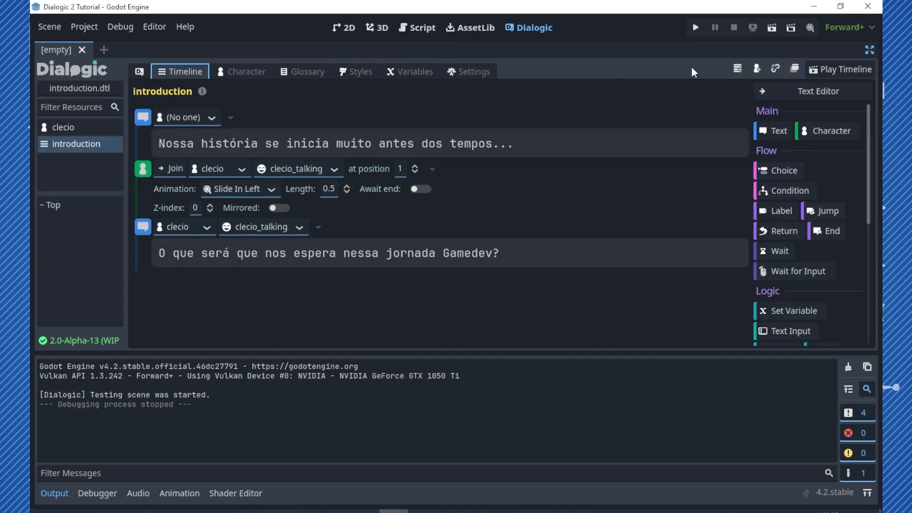
click(841, 69)
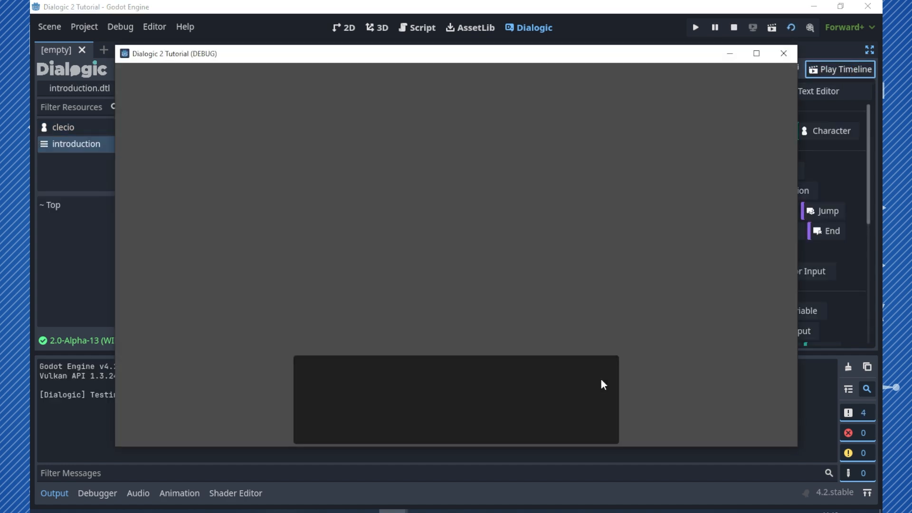
click(611, 385)
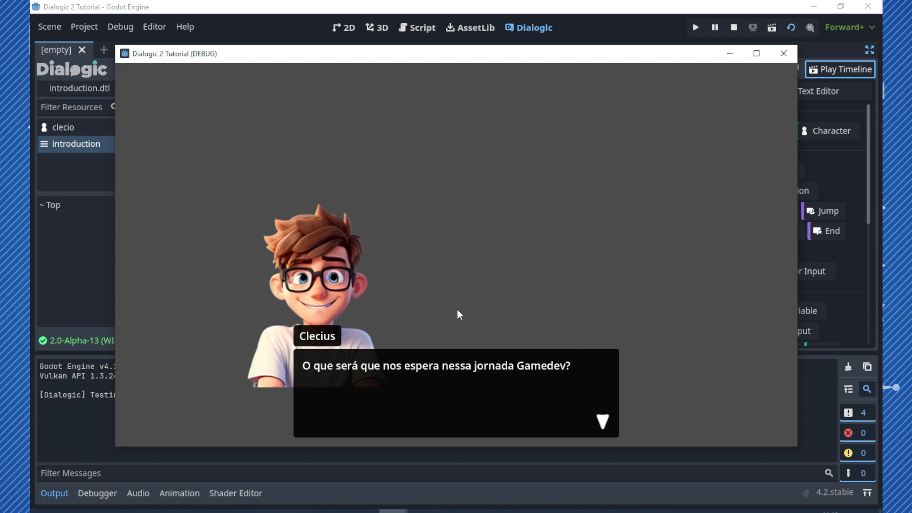
click(566, 292)
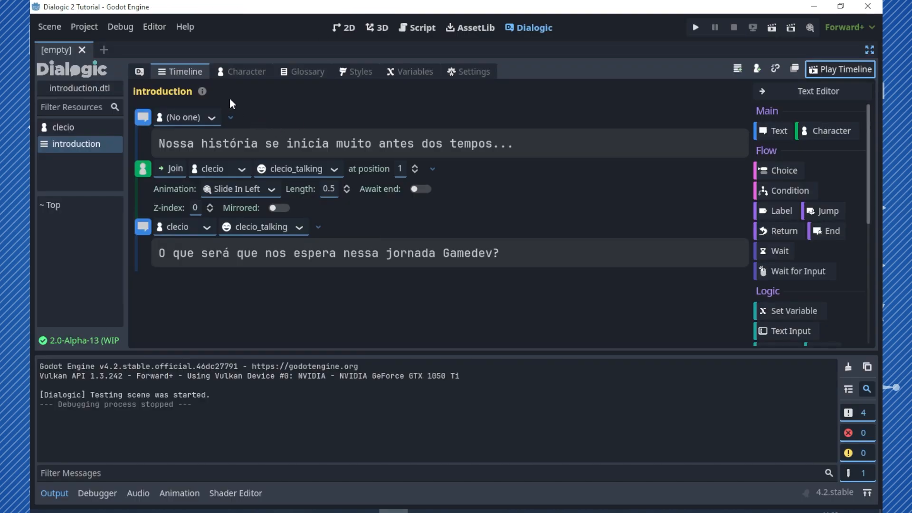
- Create a new Dialogic character named gobot in the res://portraits folder
click(250, 73)
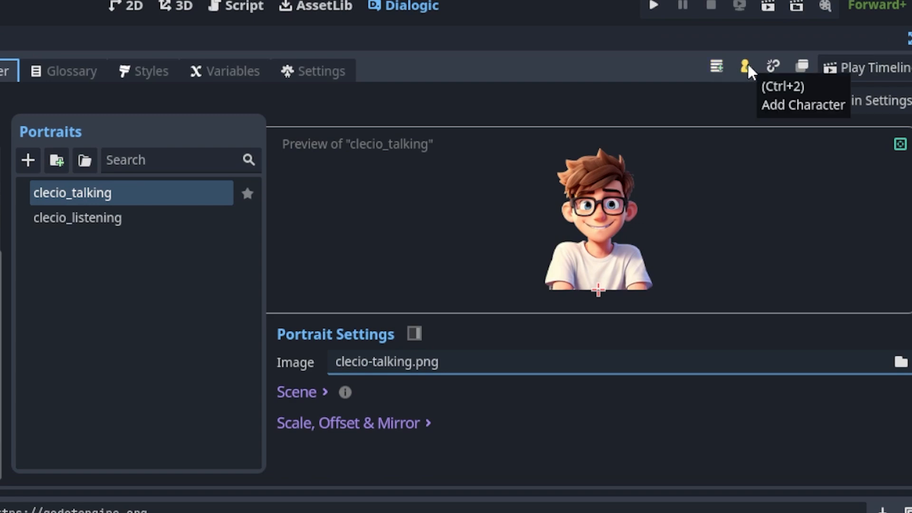
click(190, 73)
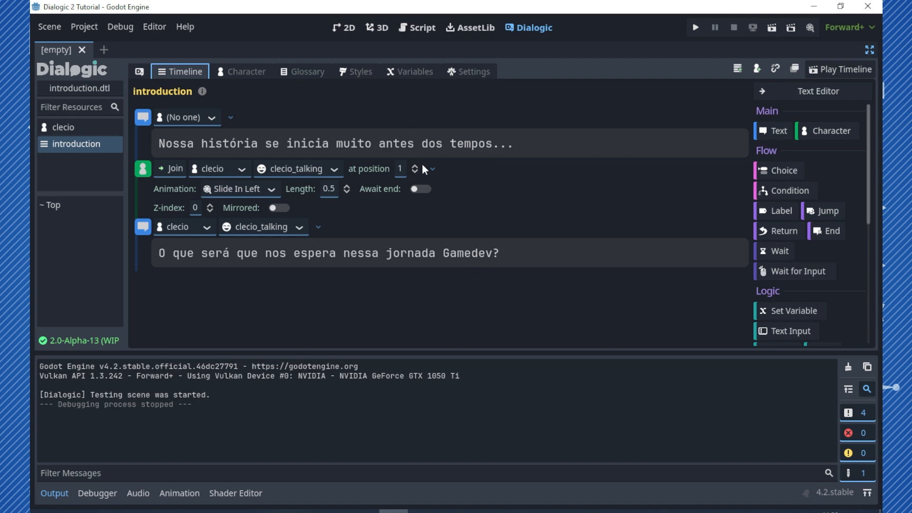
click(247, 75)
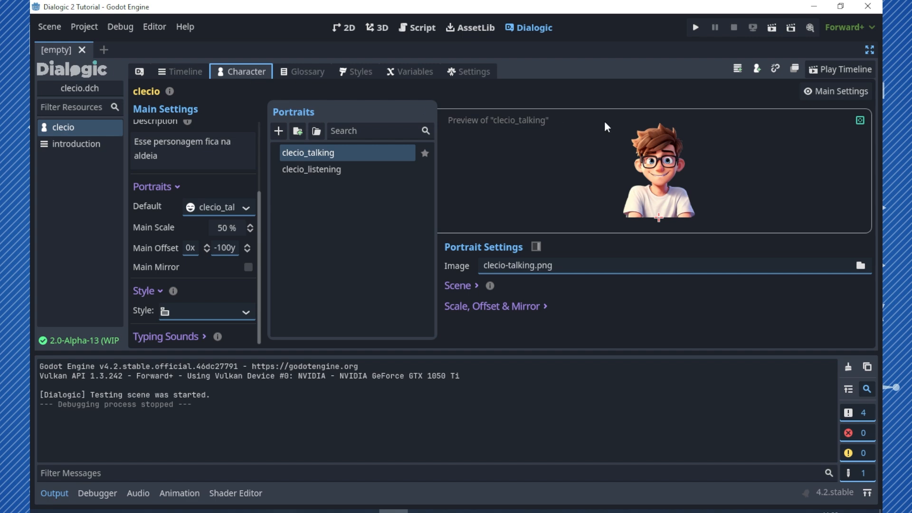
click(757, 69)
key(ctrl+a)
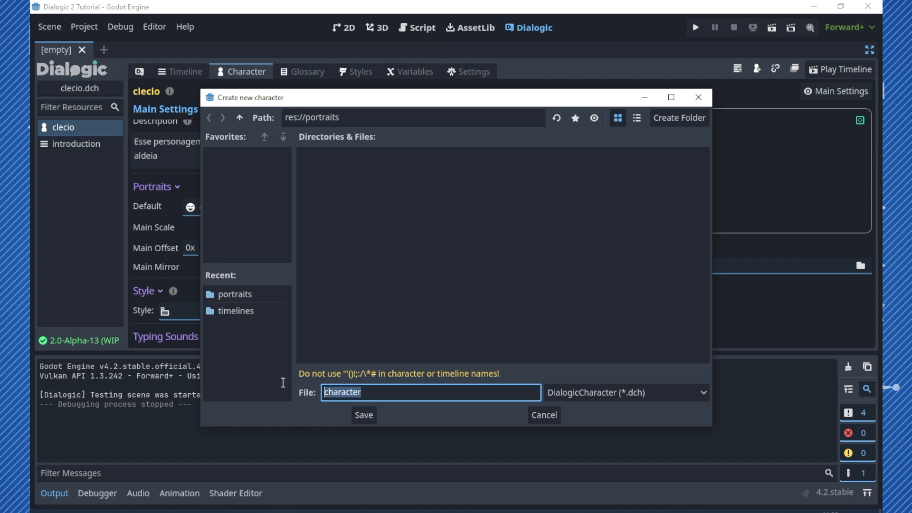
text(gobot)
click(366, 417)
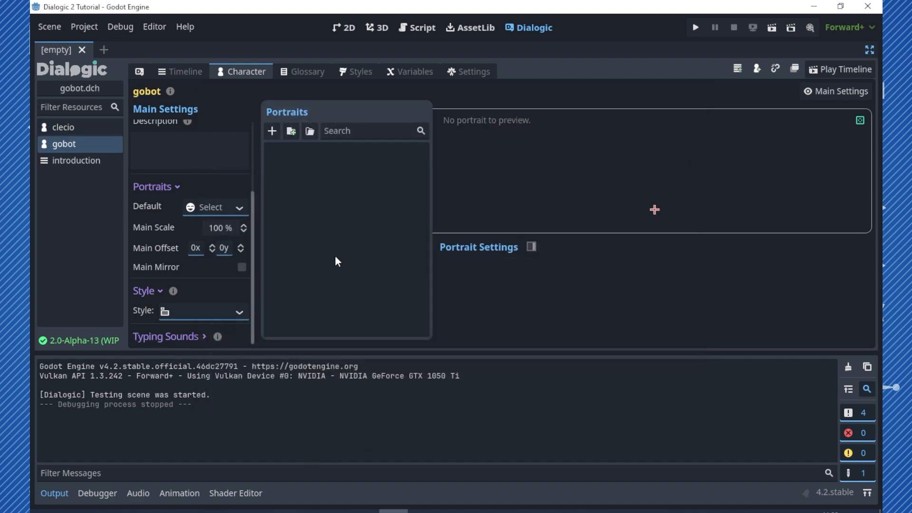
- Set the gobot character's display name to Gobot
scroll(186, 150, up, 4)
click(140, 148)
key(BackSpace)
text(Gobot)
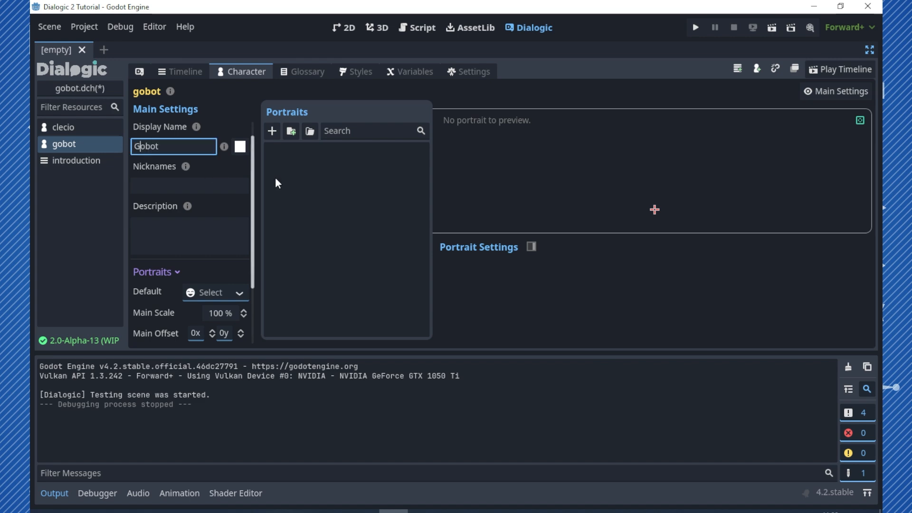
- Add a portrait named gobot_talking to gobot and assign it the image gobot-talking.png
click(272, 131)
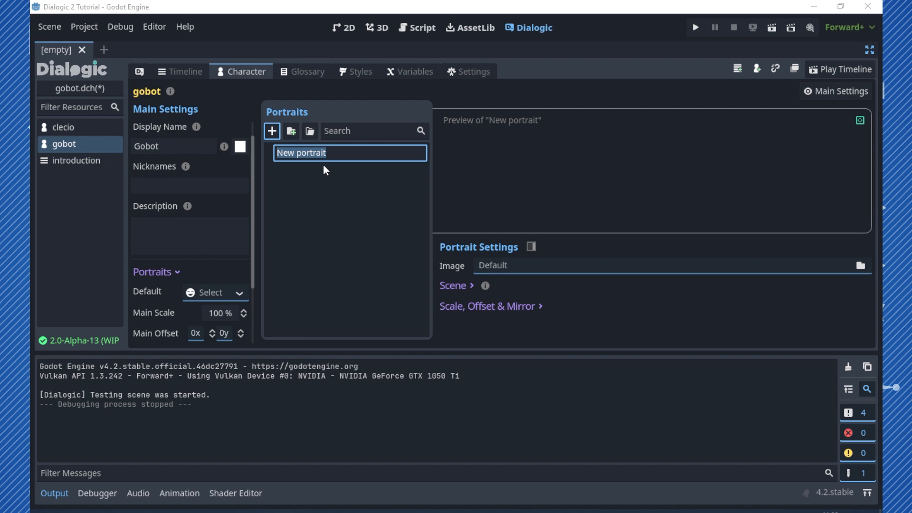
text(gobot_talkin)
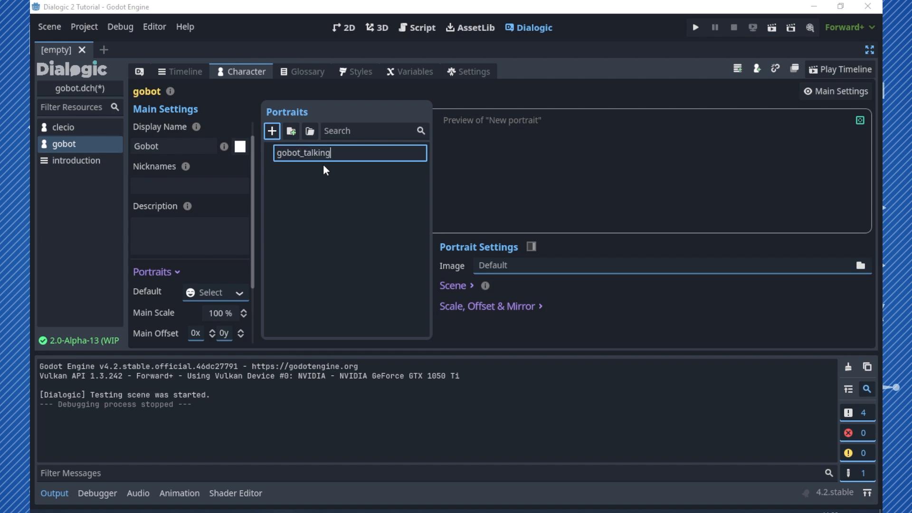
text(g)
key(Return)
click(861, 268)
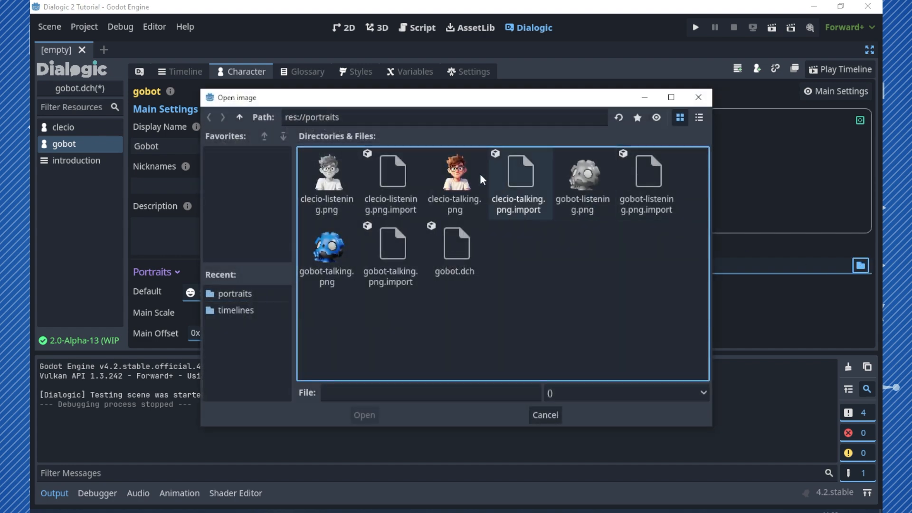
double_click(328, 252)
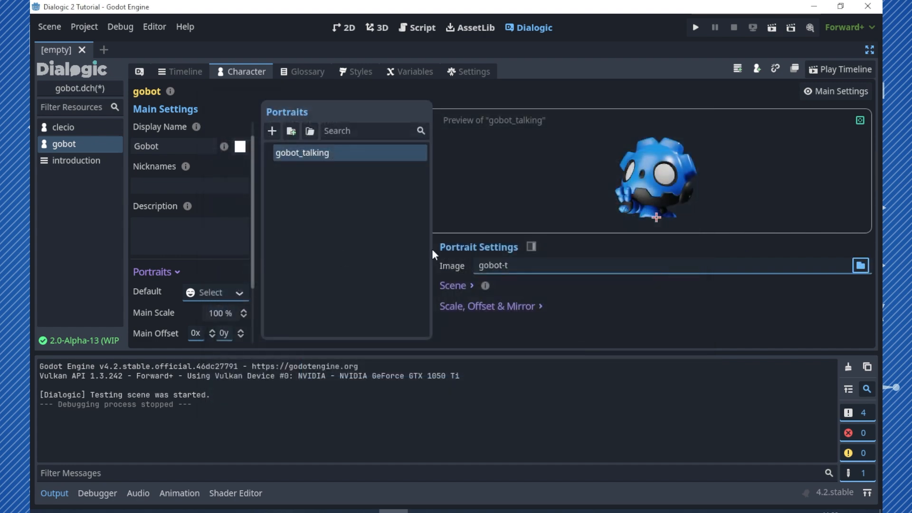
- Add a portrait named gobot_listening with the image gobot-listening.png, and check the previews of both gobot portraits
click(276, 132)
text(gobot)
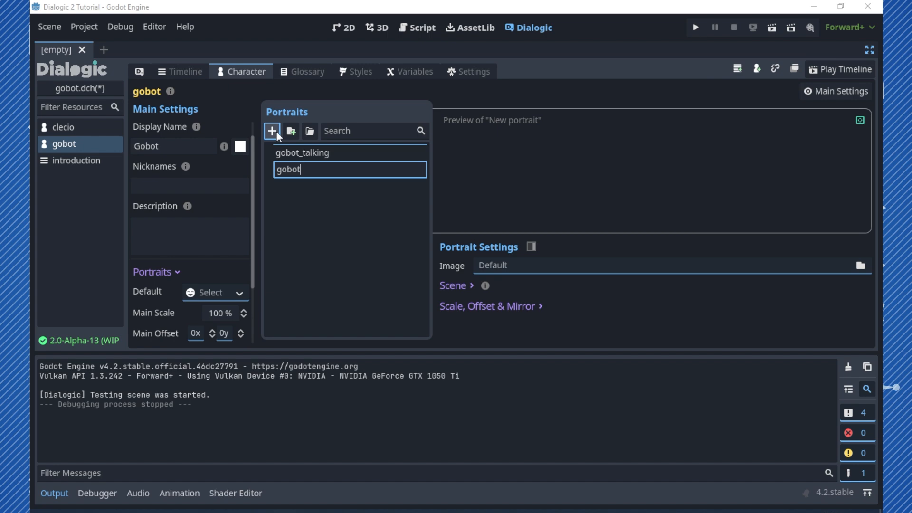
text(_listening)
click(861, 265)
double_click(594, 183)
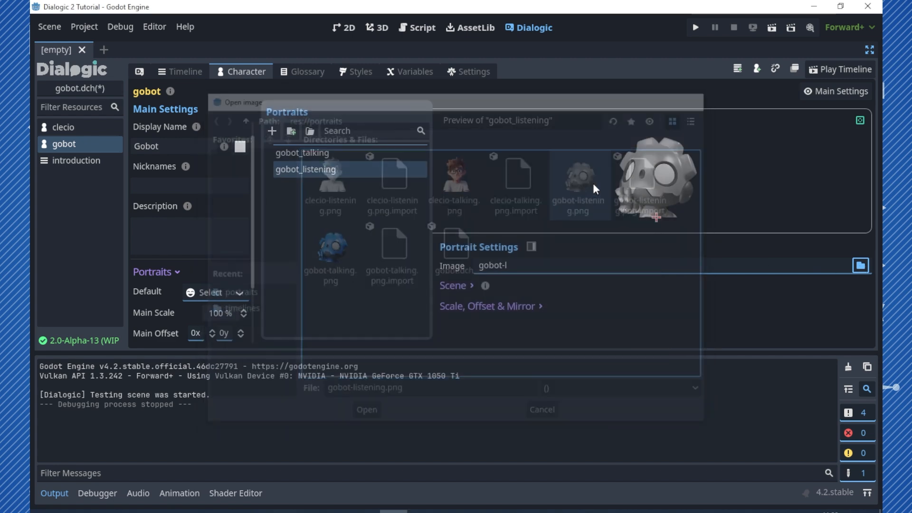
click(315, 154)
click(316, 170)
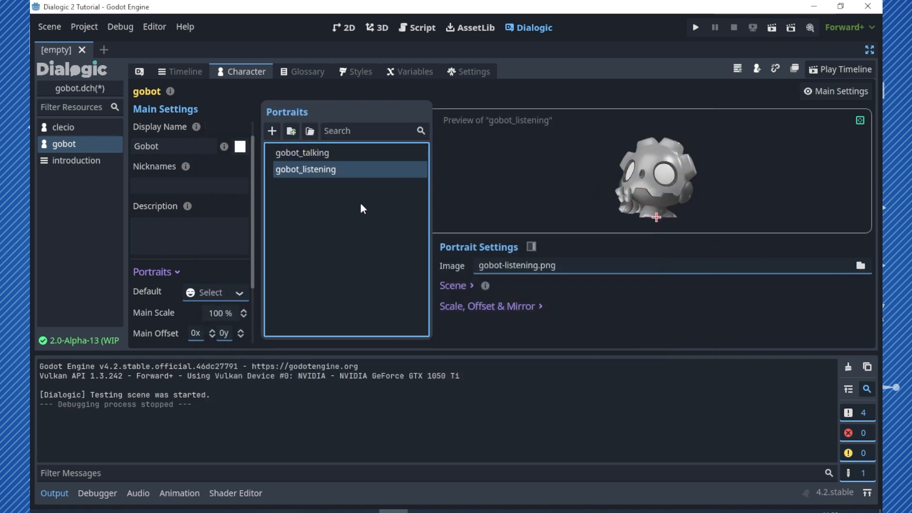
- Set the gobot character's Main Scale for portraits to 50 %
scroll(194, 290, down, 3)
click(224, 257)
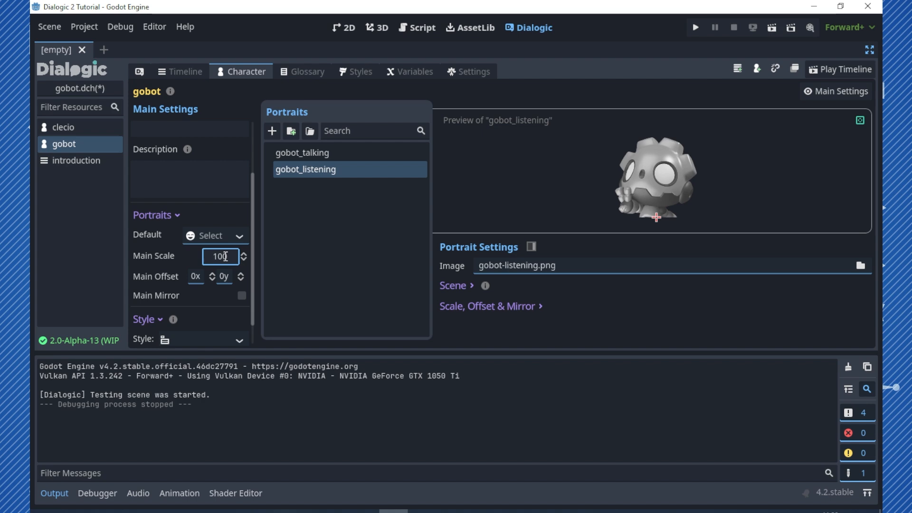
text(50)
click(326, 253)
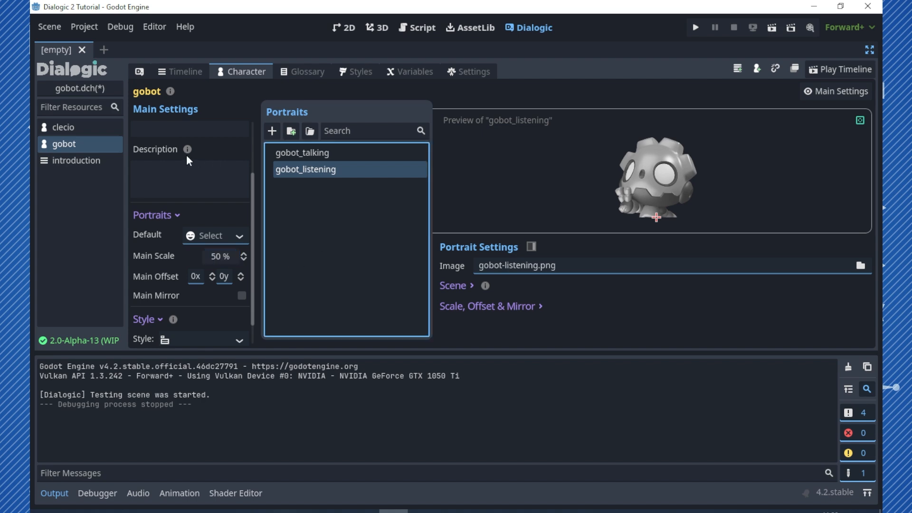
- Look up clecio's portrait offset and set gobot's vertical Main Offset to the matching -100
click(81, 130)
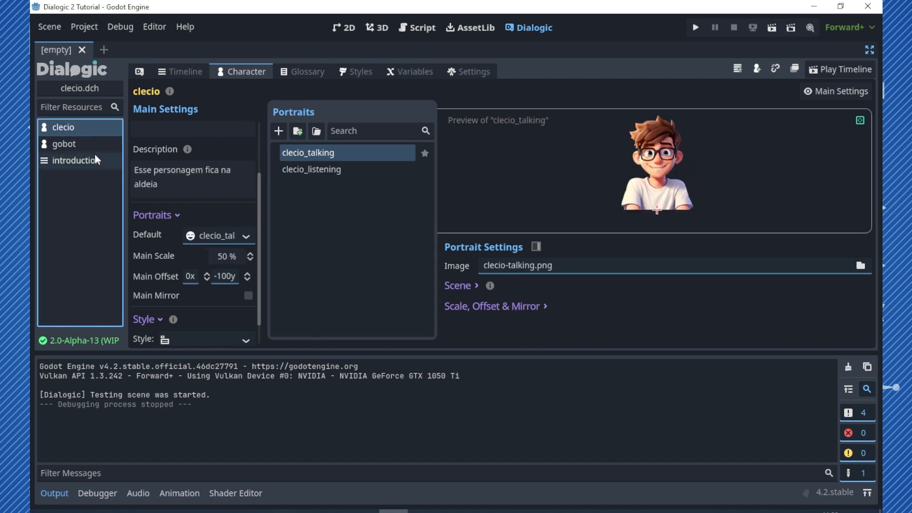
click(96, 147)
click(227, 277)
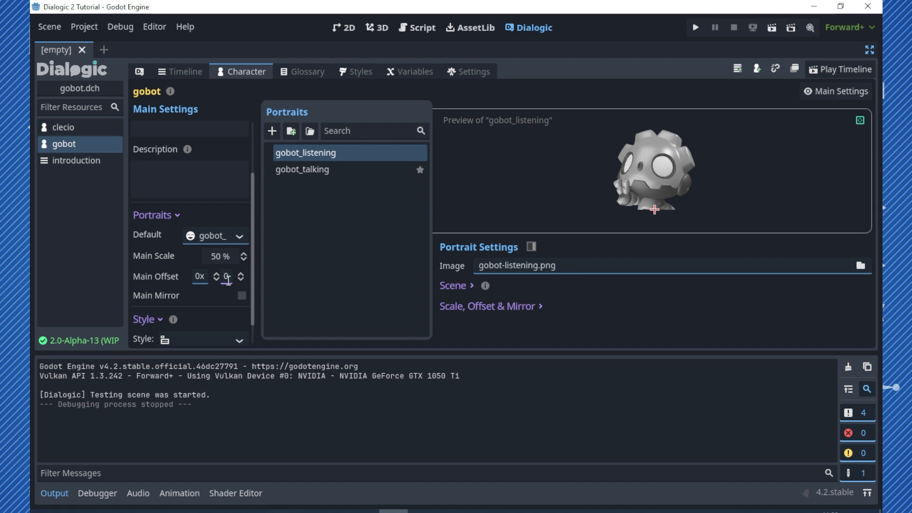
text(-100)
key(Tab)
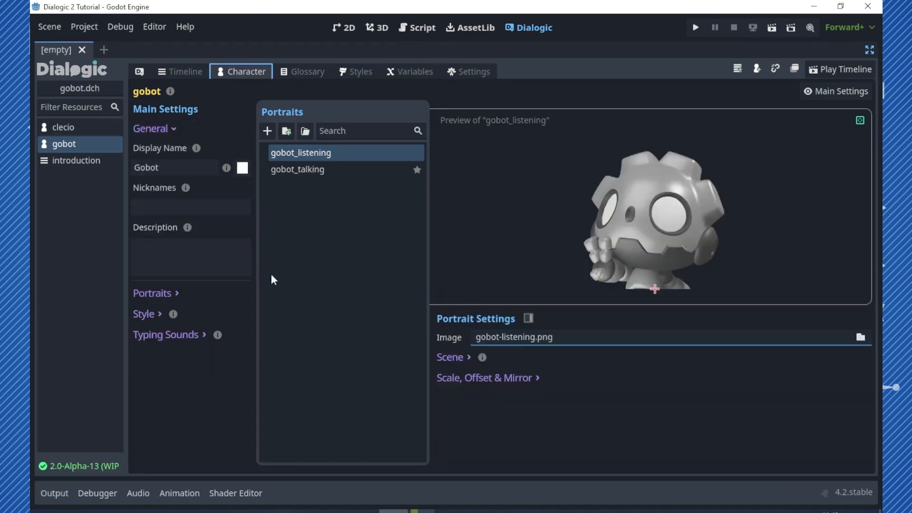
- Add a Join event for gobot at the end of the introduction timeline, using the gobot_talking portrait at position 4
click(176, 70)
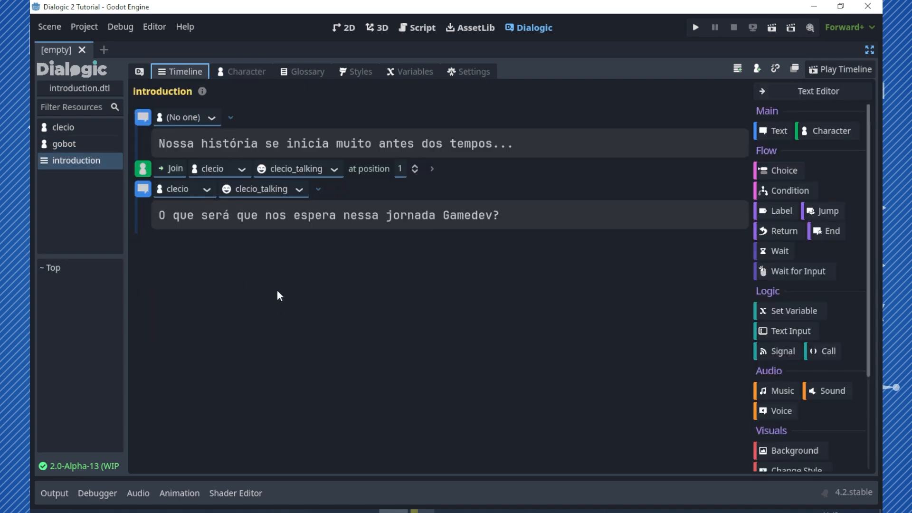
click(813, 127)
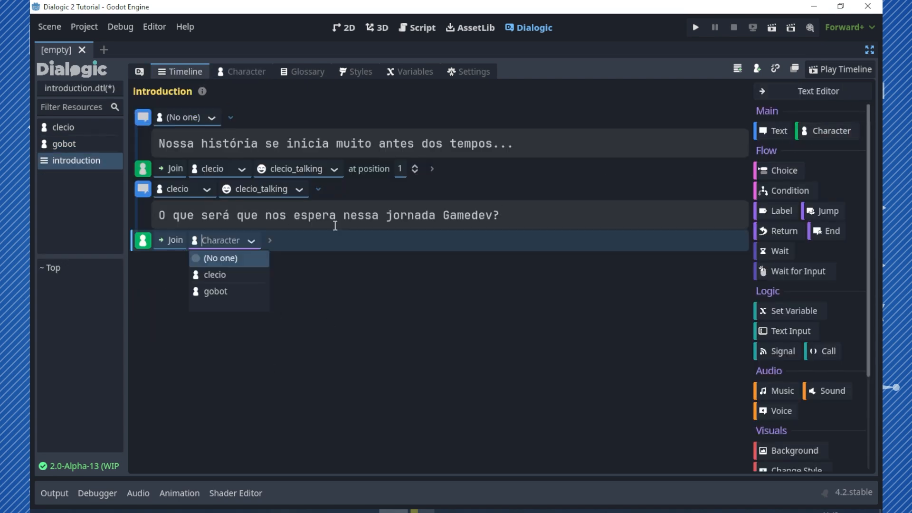
click(236, 291)
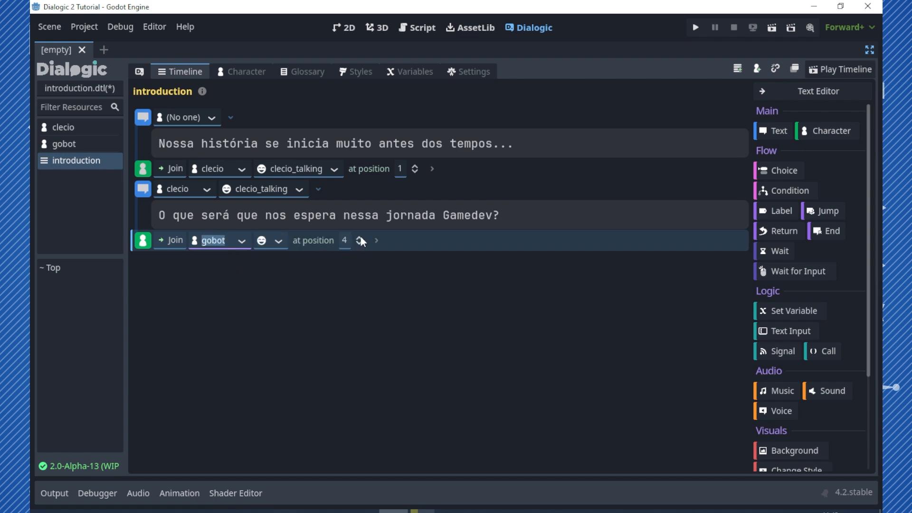
click(279, 241)
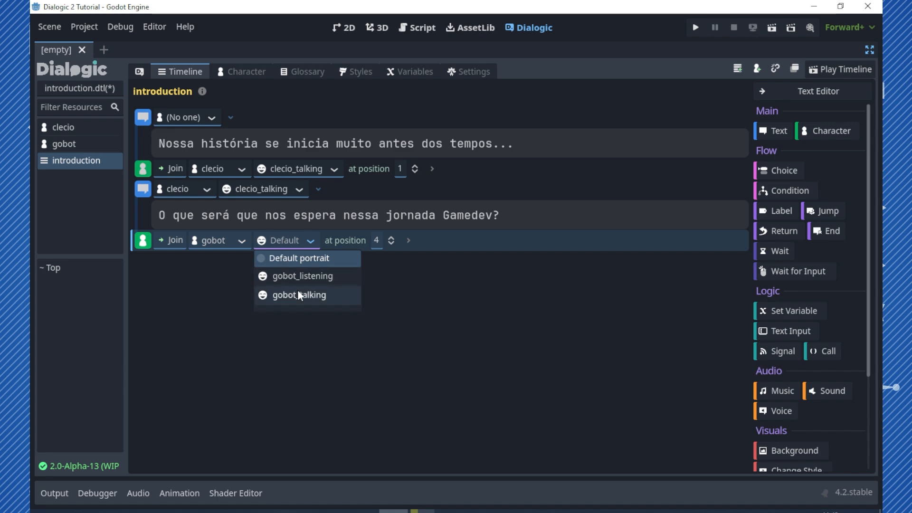
click(298, 291)
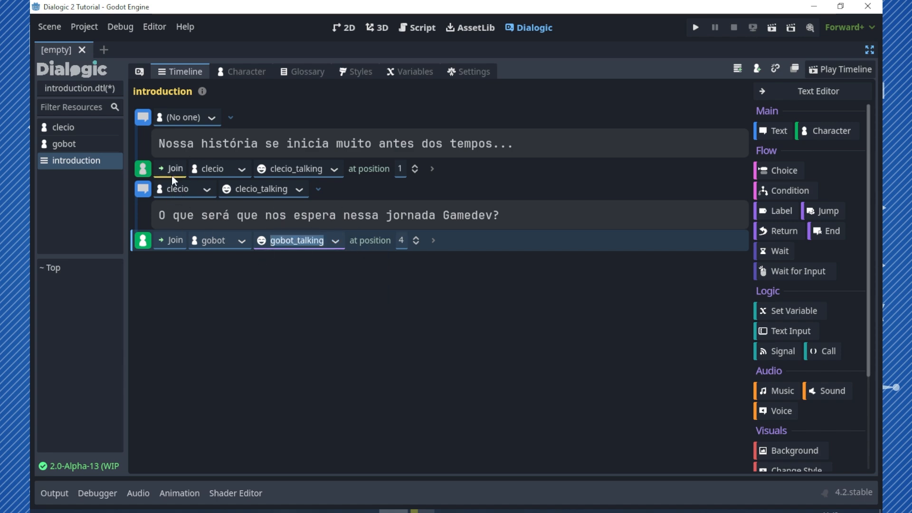
- Insert a Join event for clecio with the clecio_listening portrait between clecio's Gamedev line and gobot's Join event
click(159, 180)
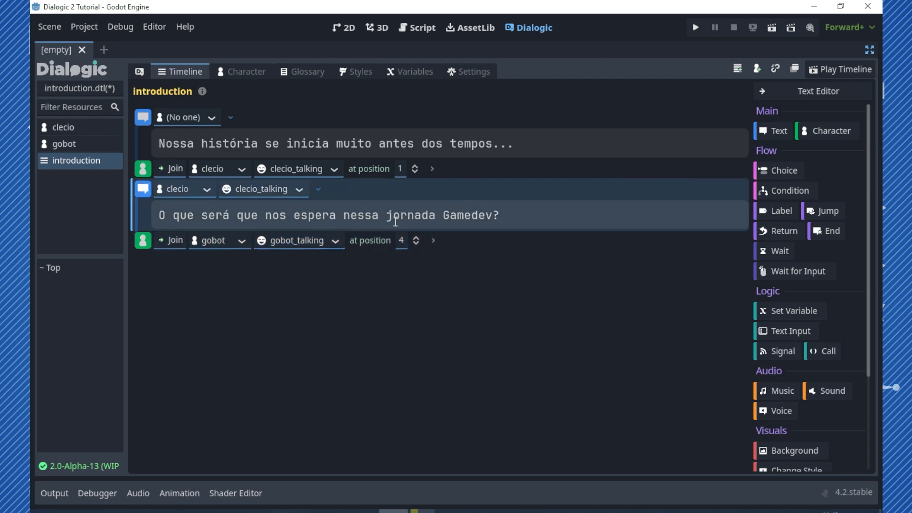
click(813, 137)
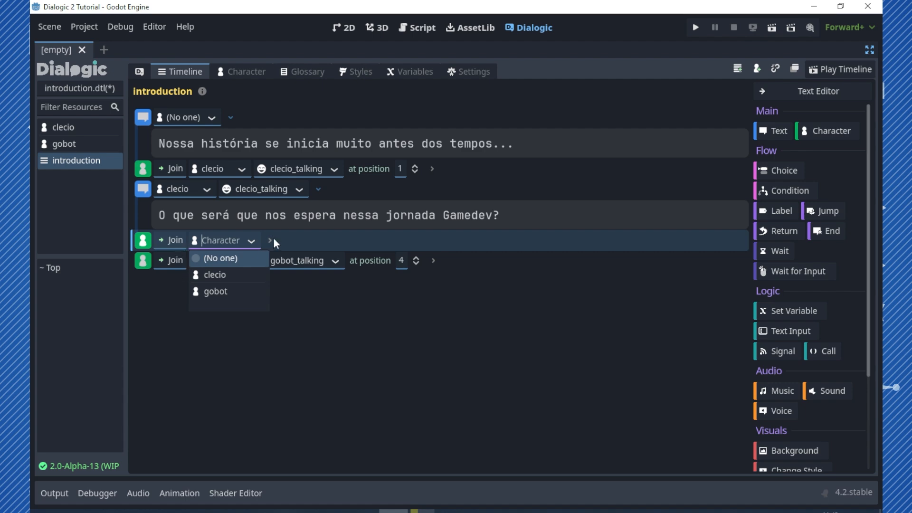
click(222, 275)
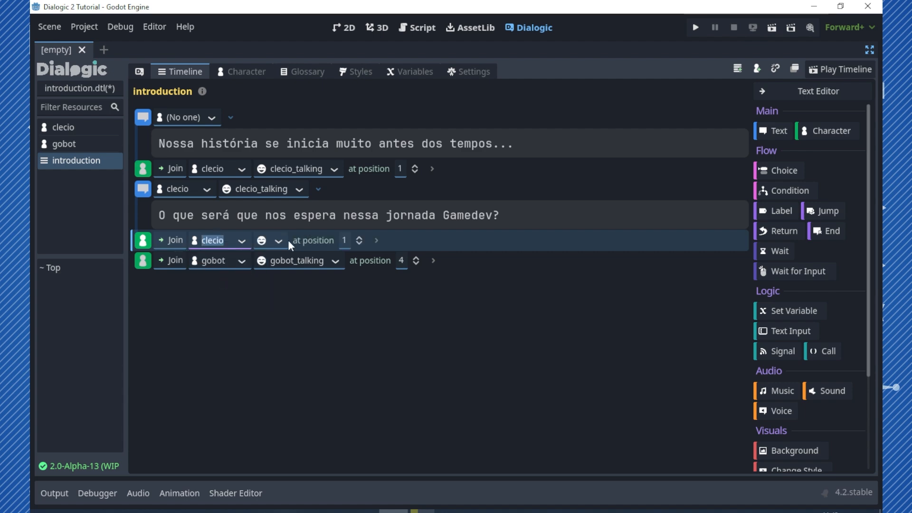
click(375, 241)
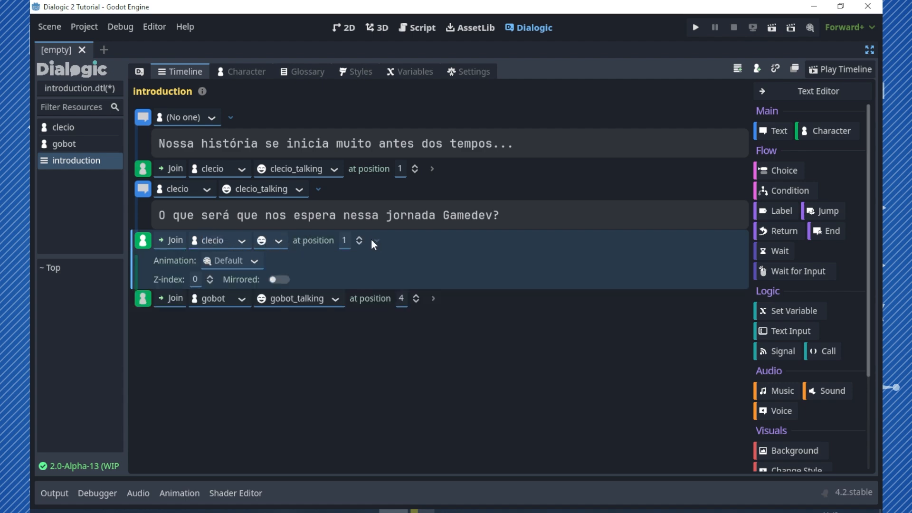
click(258, 264)
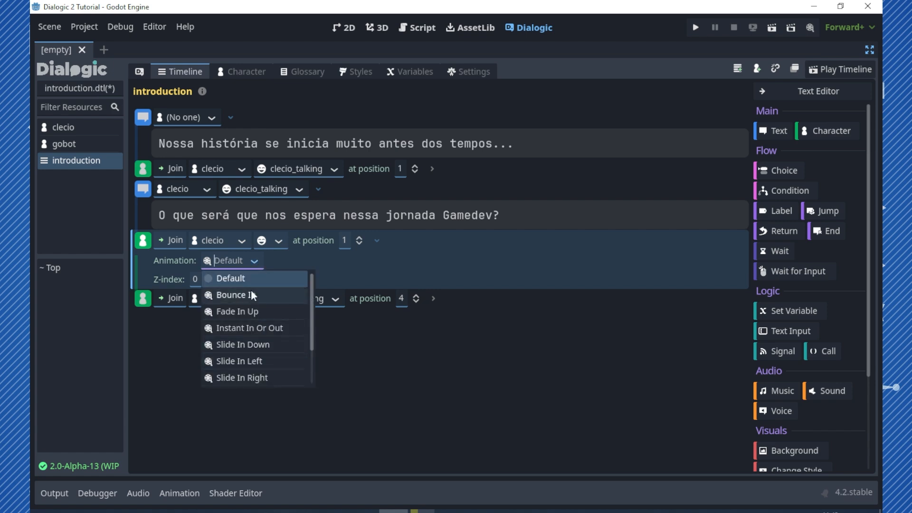
click(279, 240)
click(278, 241)
click(277, 240)
click(293, 273)
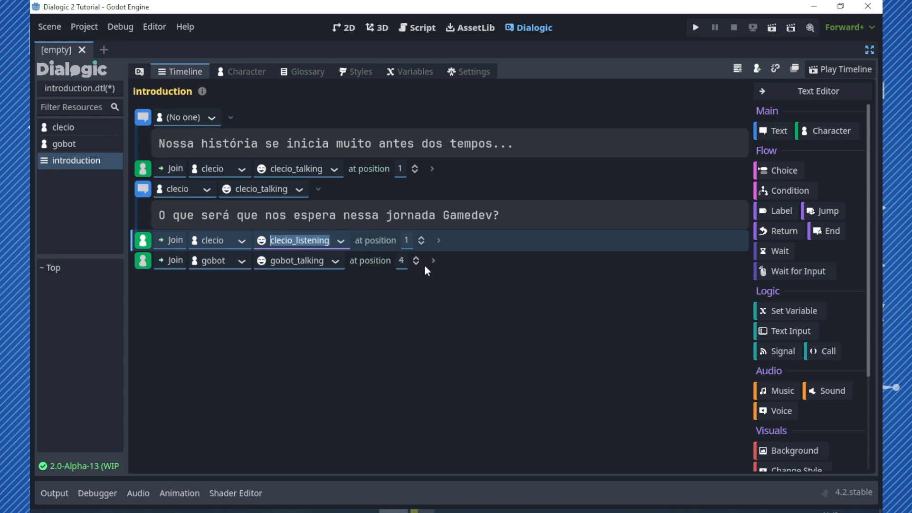
- Change clecio's second Join event to Update and enable its portrait change to clecio_listening
click(172, 240)
click(183, 292)
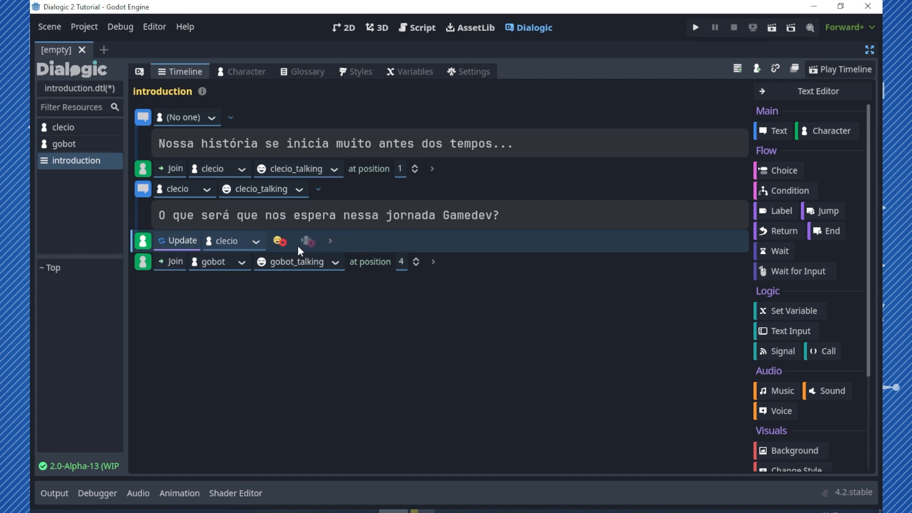
click(283, 242)
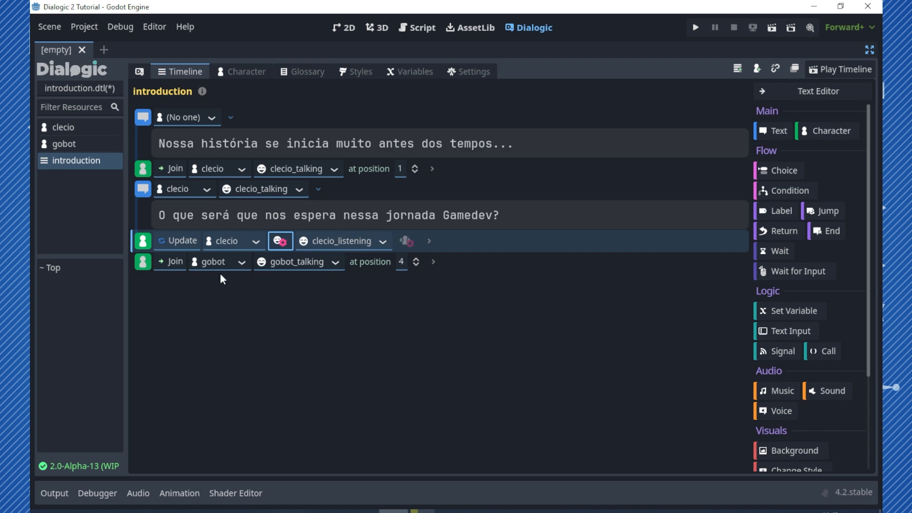
- Set the animation of gobot's Join event to Slide In Right and enable Await end
click(434, 262)
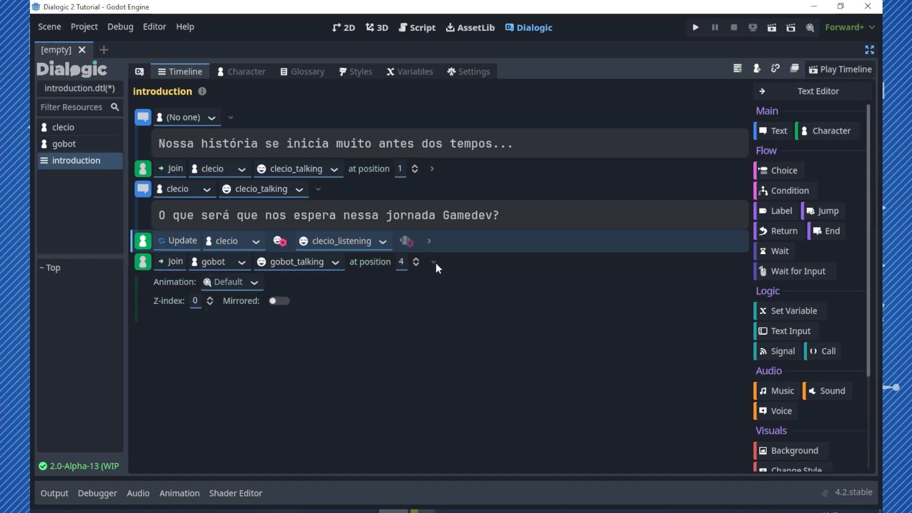
click(253, 284)
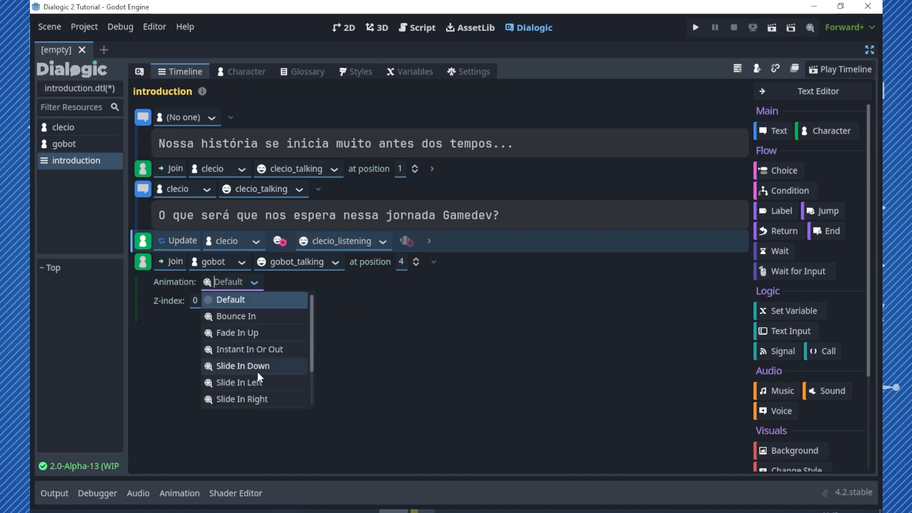
click(258, 398)
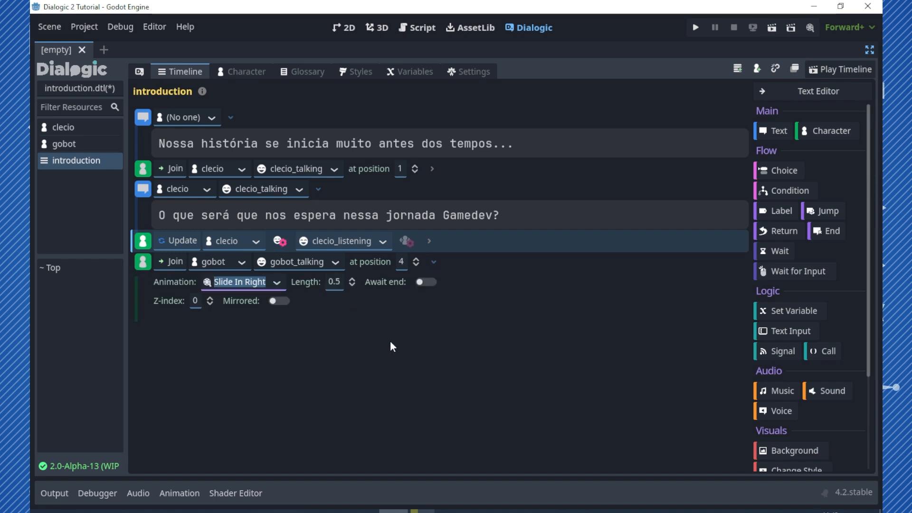
click(429, 282)
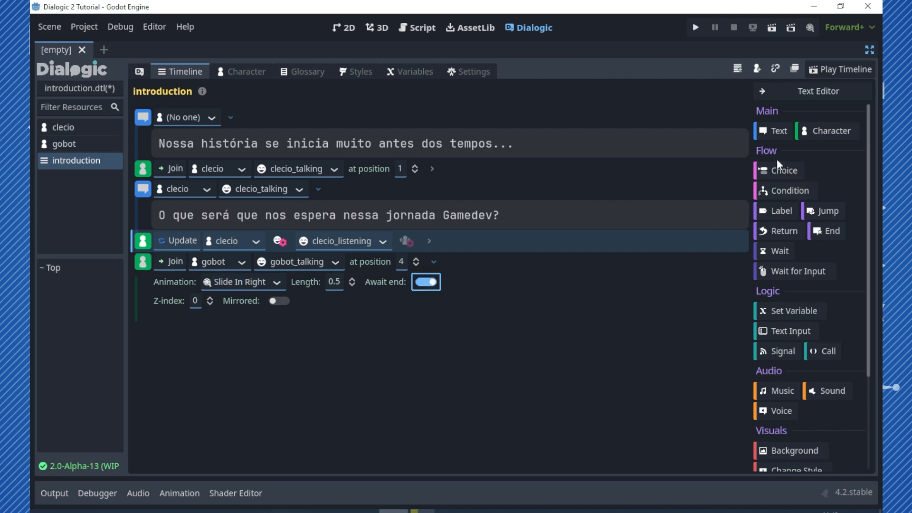
- Add the text "Eu posso te ajudar nessa jornada, vamos juntos?" after gobot's Join event, spoken by gobot with the gobot_talking portrait
click(765, 130)
text(Eu posso te ajudar nessa jornada, vamos juntos?)
drag(137, 260, 162, 326)
click(212, 321)
click(196, 369)
click(246, 319)
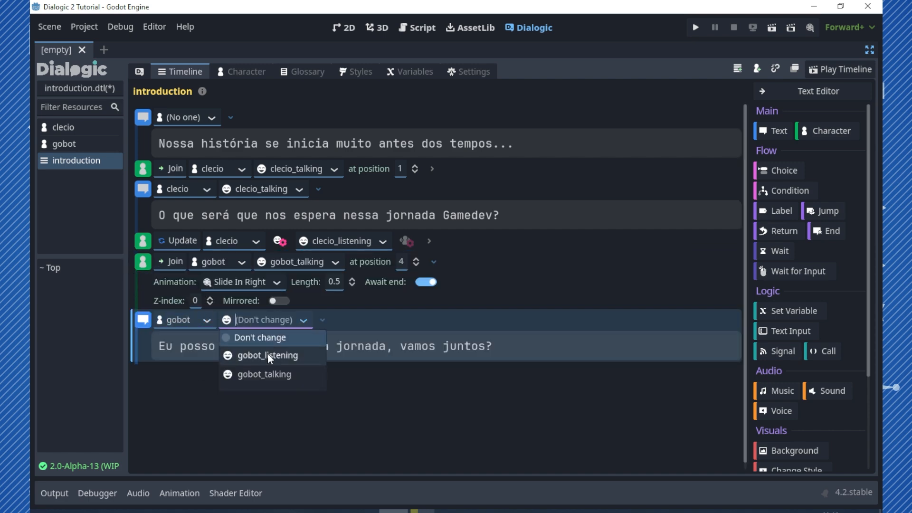
click(266, 374)
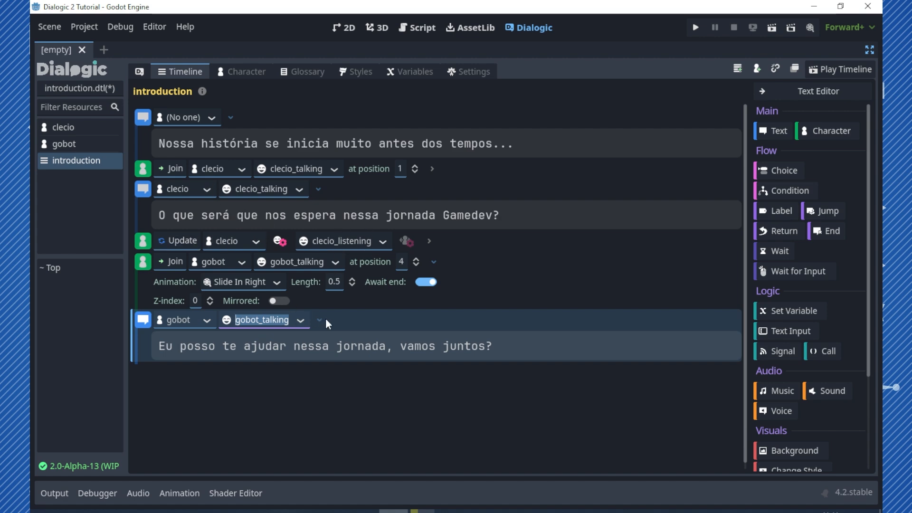
- Play the introduction timeline through to its last line and hide the output log when it ends
click(854, 68)
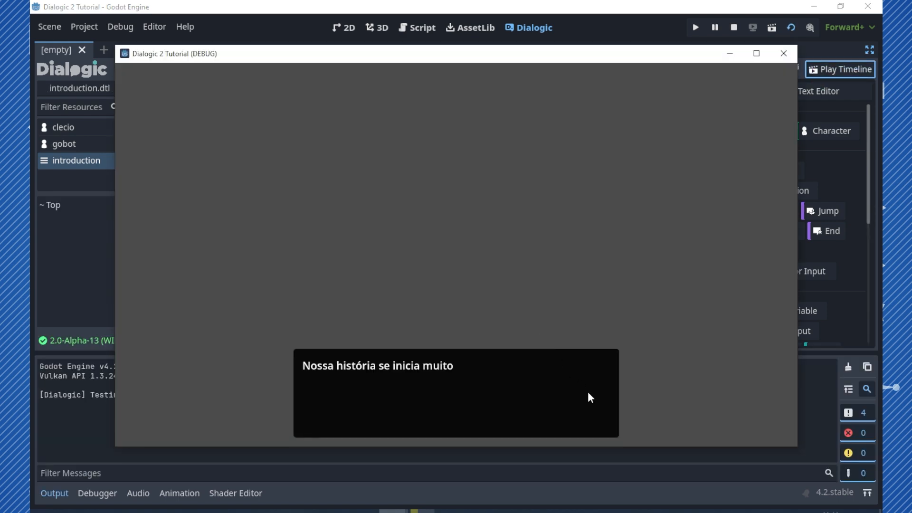
click(591, 400)
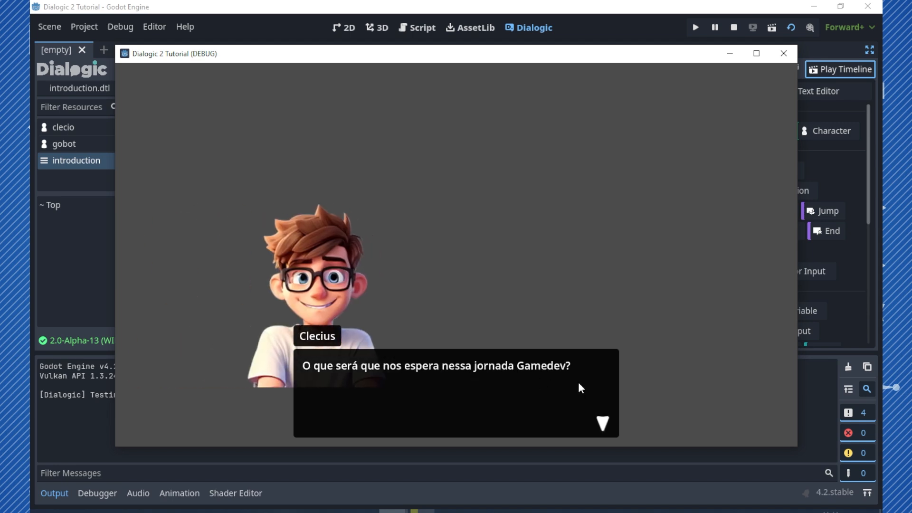
click(578, 382)
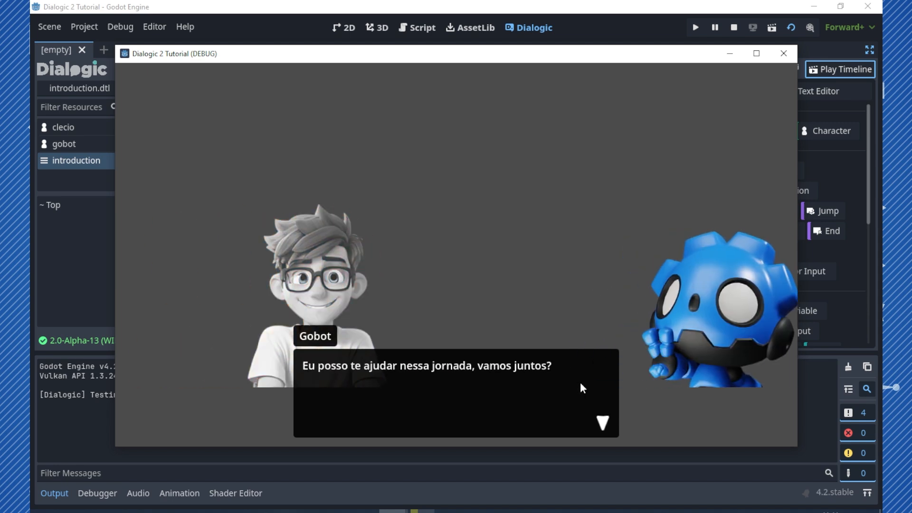
click(547, 387)
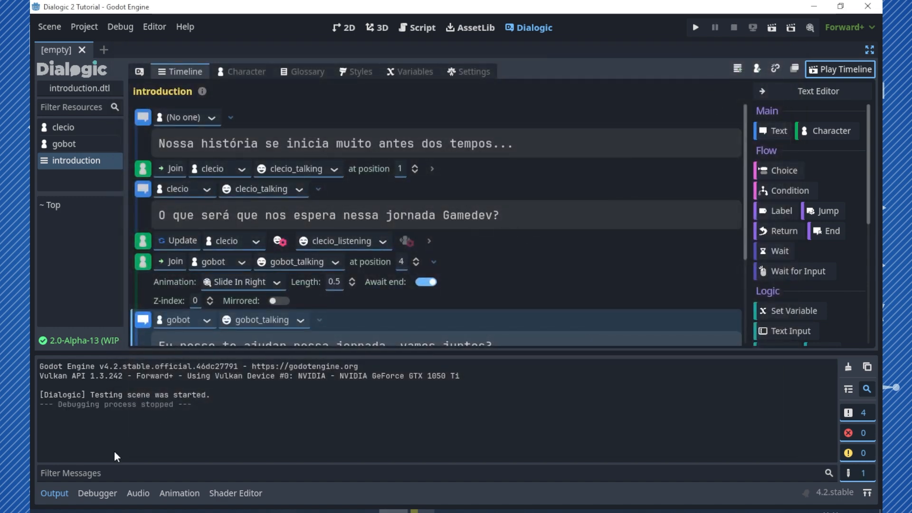
click(64, 494)
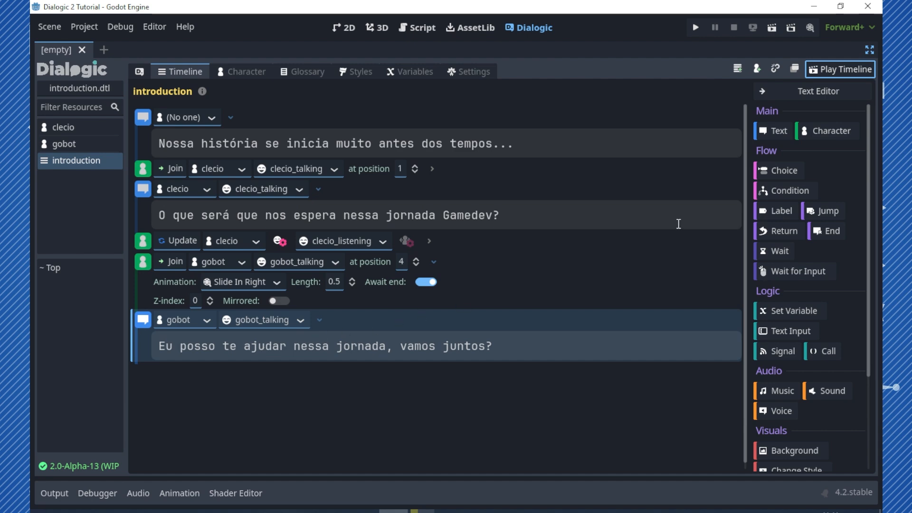
- Add the choice "Claro, será maravilhoso ter você comigo!" under gobot's question, containing gobot's reply "Excelente, vamos lá!" with the gobot_talking portrait
click(779, 171)
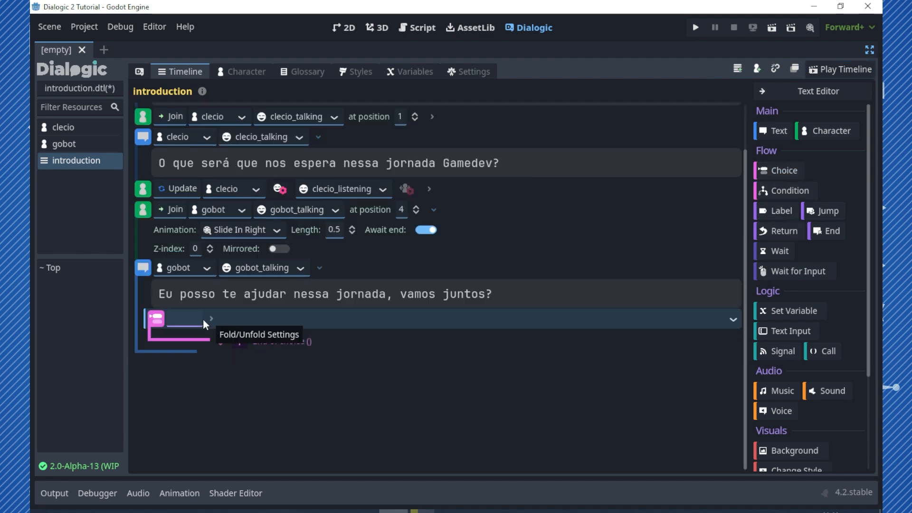
text(Claro, será maravilhoso ter você comigo!)
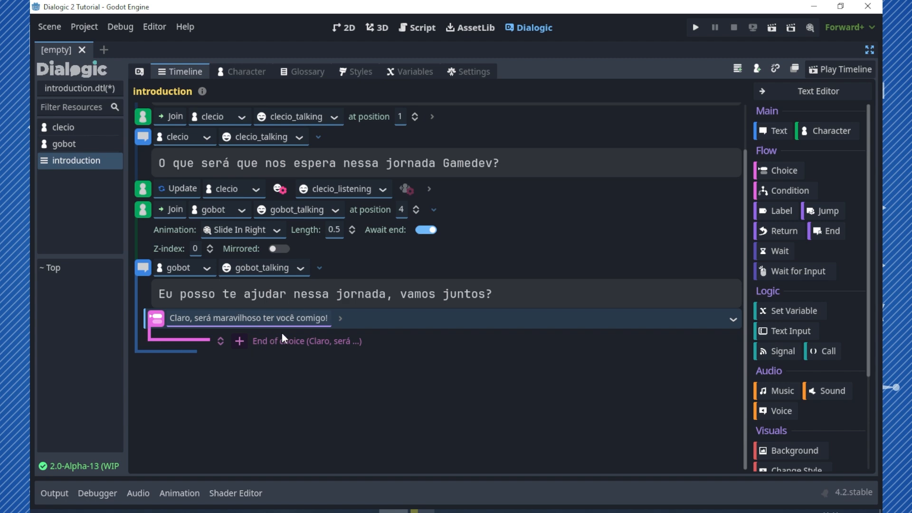
click(778, 137)
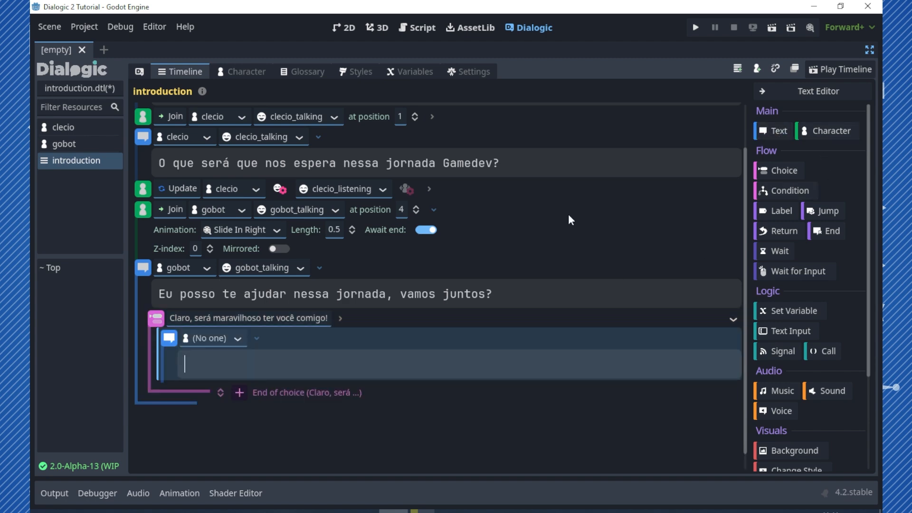
click(239, 338)
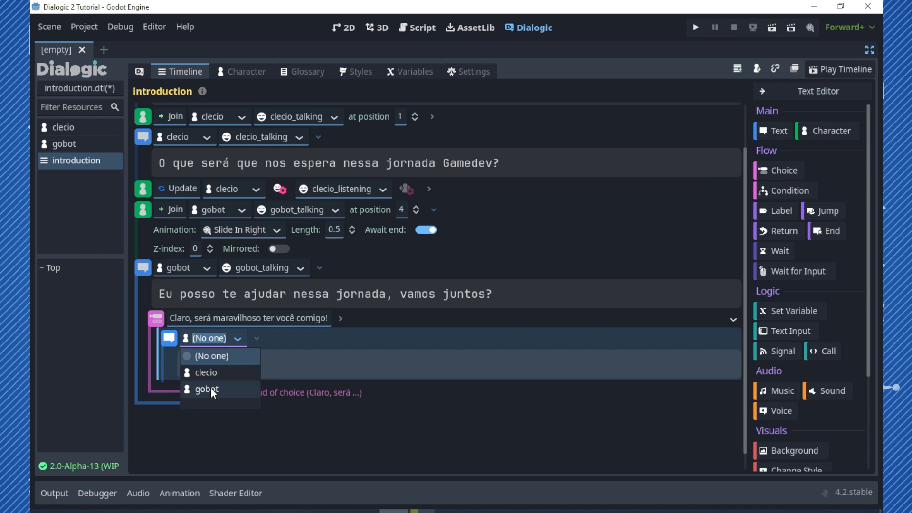
click(210, 386)
click(239, 342)
text(Excelente, vamosl)
key(BackSpace)
text(lá!)
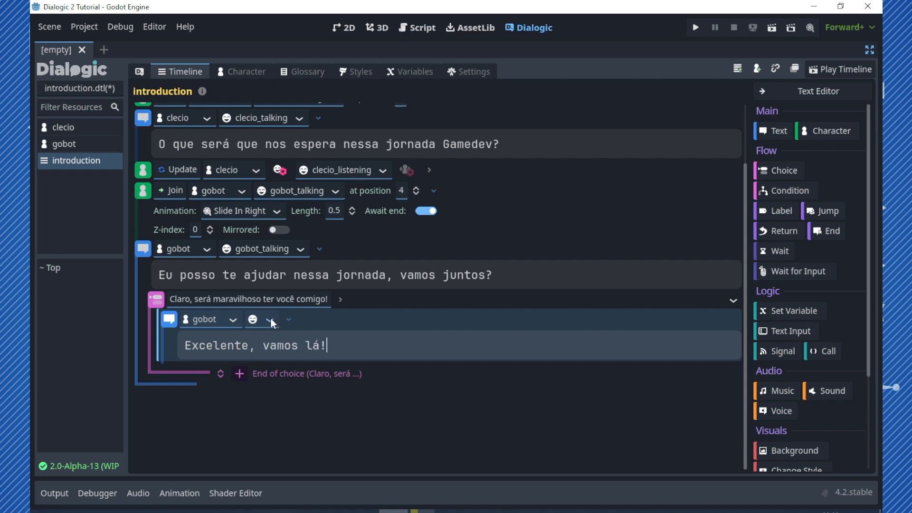
click(270, 320)
click(293, 371)
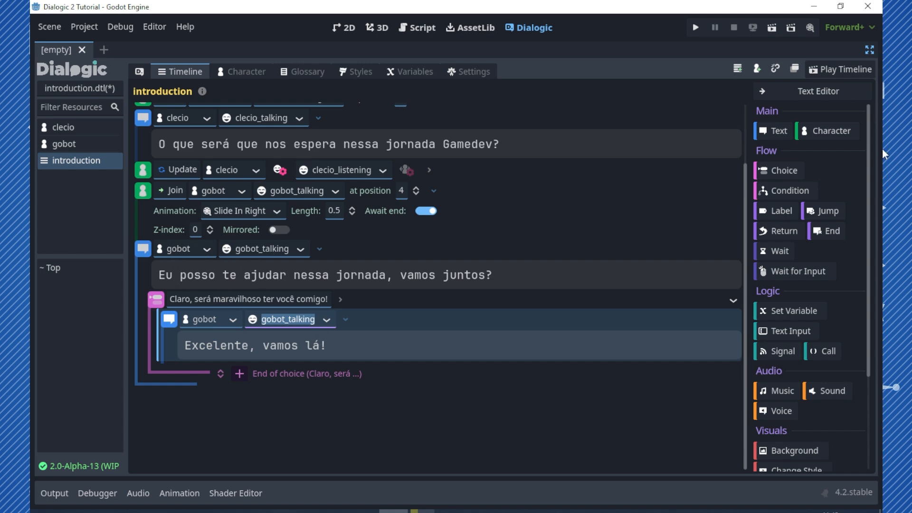
- Add an Update event for gobot with the gobot_listening portrait directly before gobot's question
click(830, 129)
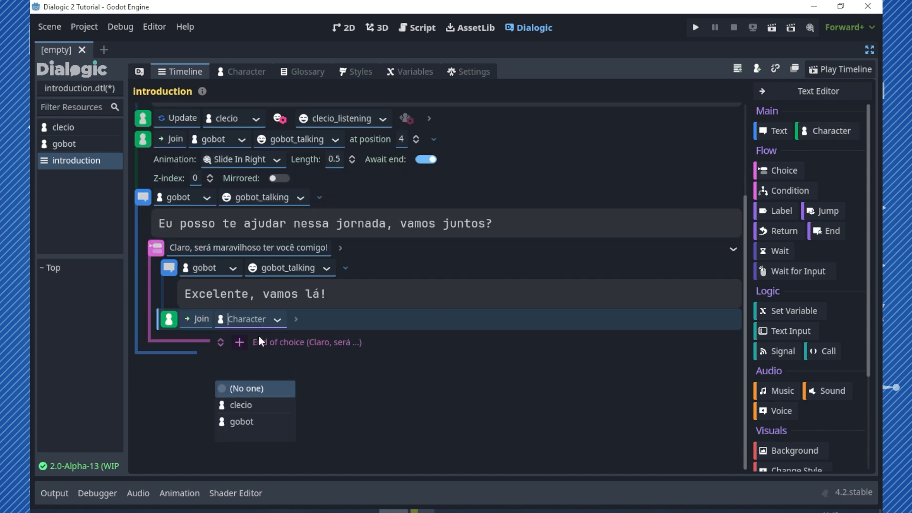
drag(168, 319, 152, 199)
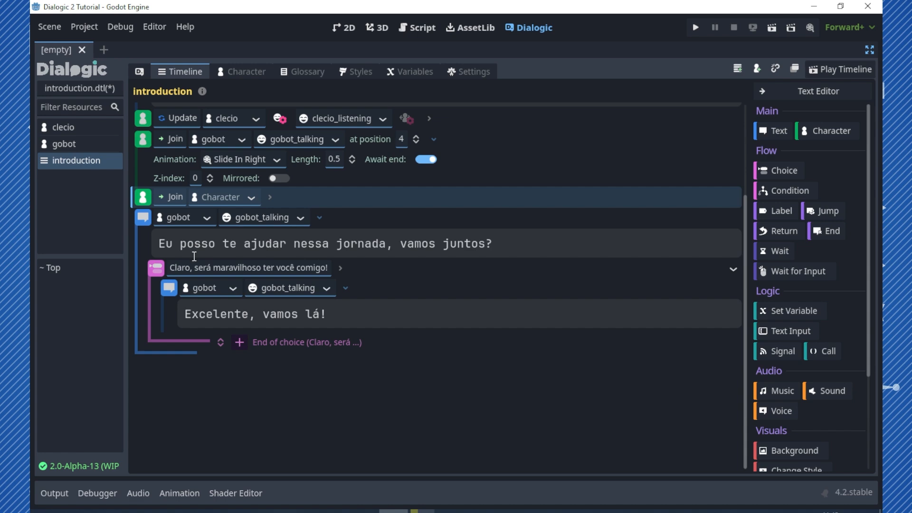
click(181, 198)
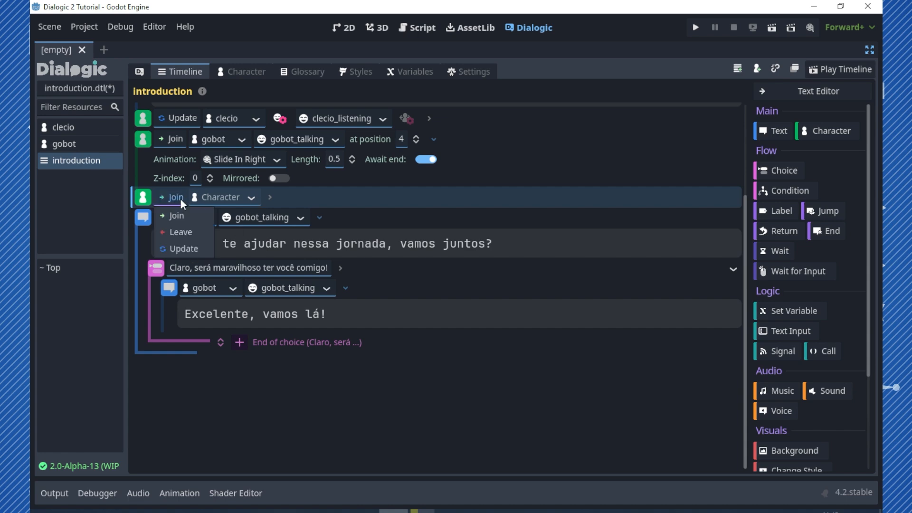
click(180, 244)
click(249, 199)
click(236, 245)
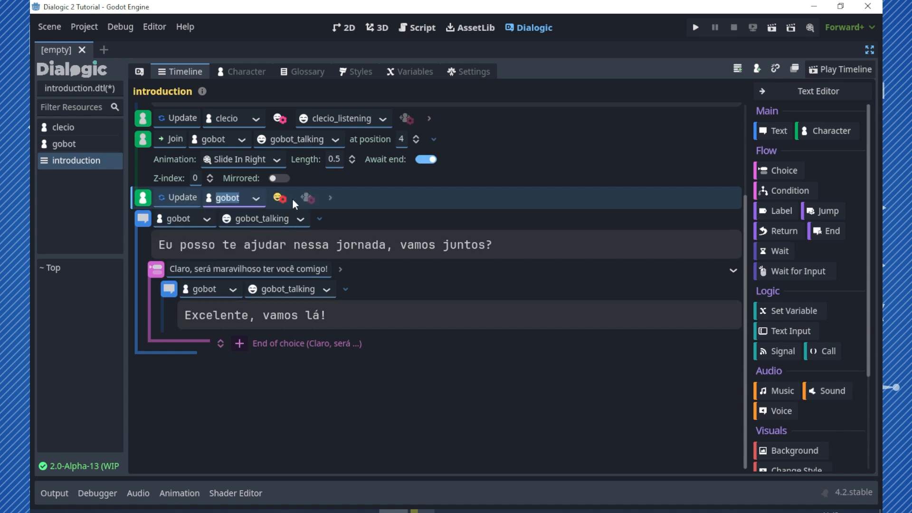
click(318, 199)
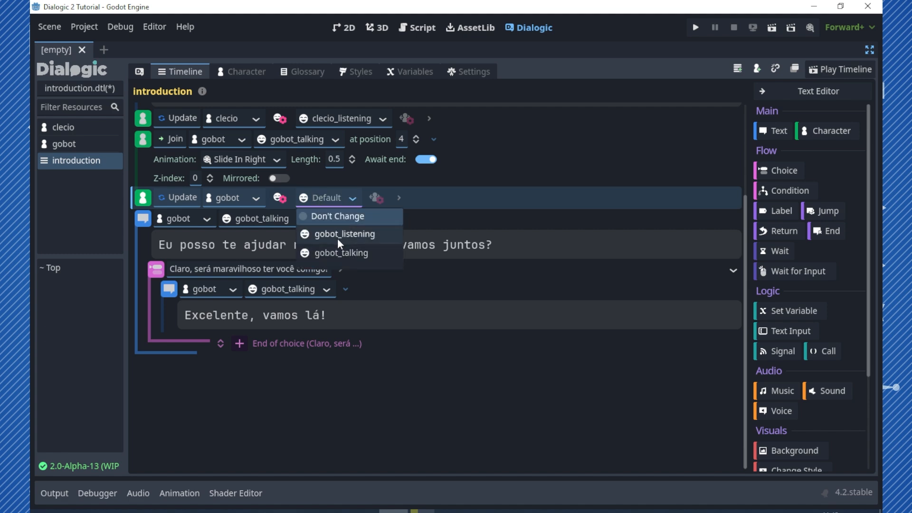
click(338, 235)
- Move gobot's Update event to the end of the timeline, below the choice block
scroll(390, 299, up, 3)
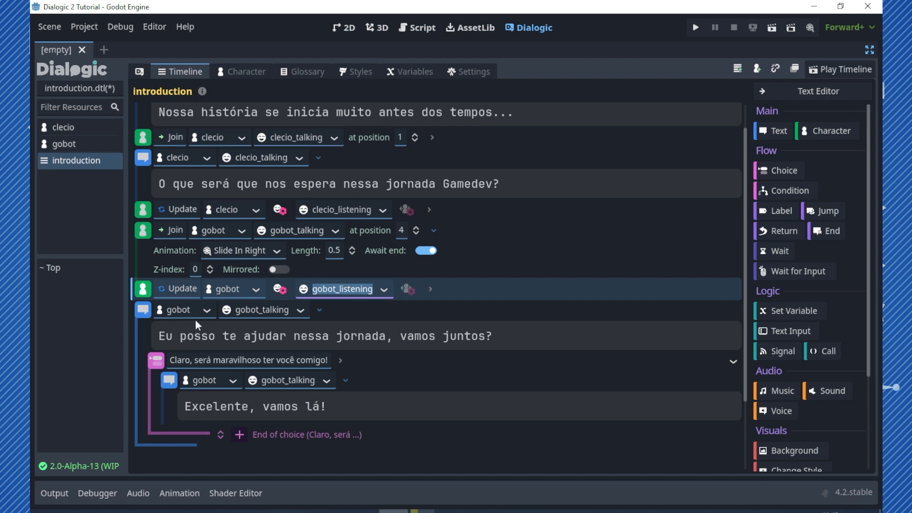
drag(143, 287, 156, 457)
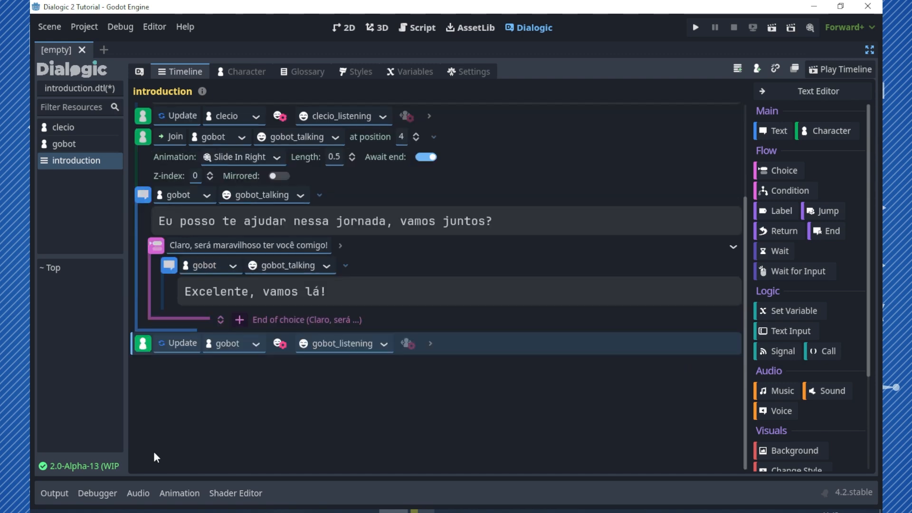
scroll(160, 372, up, 2)
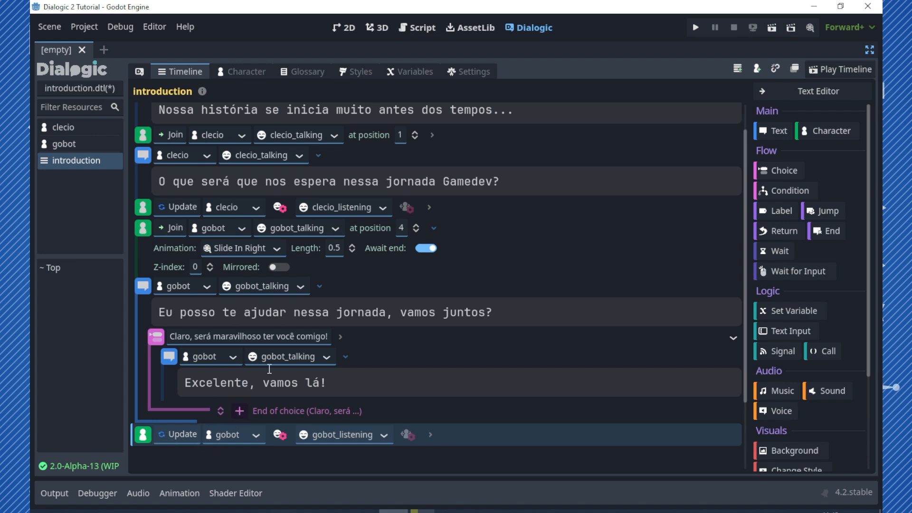
- Add a second choice "Não, prefiro seguir como lobo solitário..." below the first choice under gobot's question
scroll(284, 369, down, 1)
scroll(294, 392, up, 1)
scroll(260, 361, down, 1)
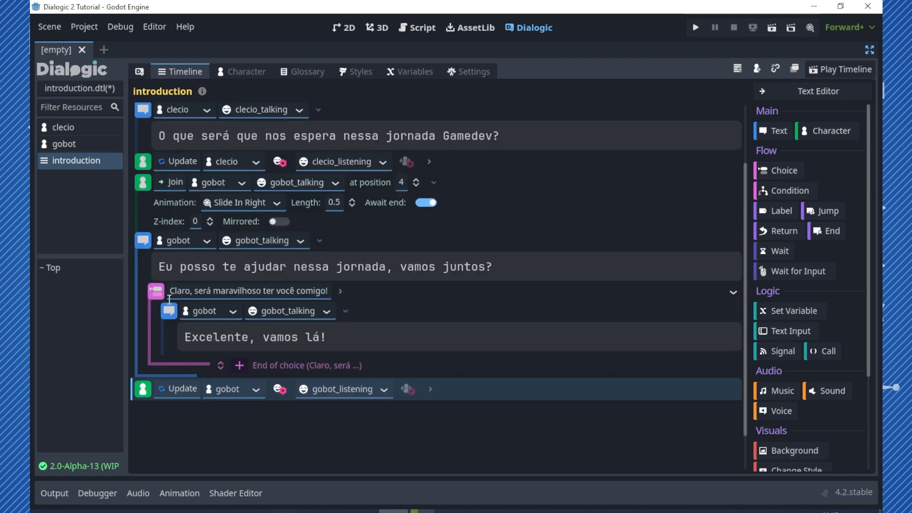
click(239, 365)
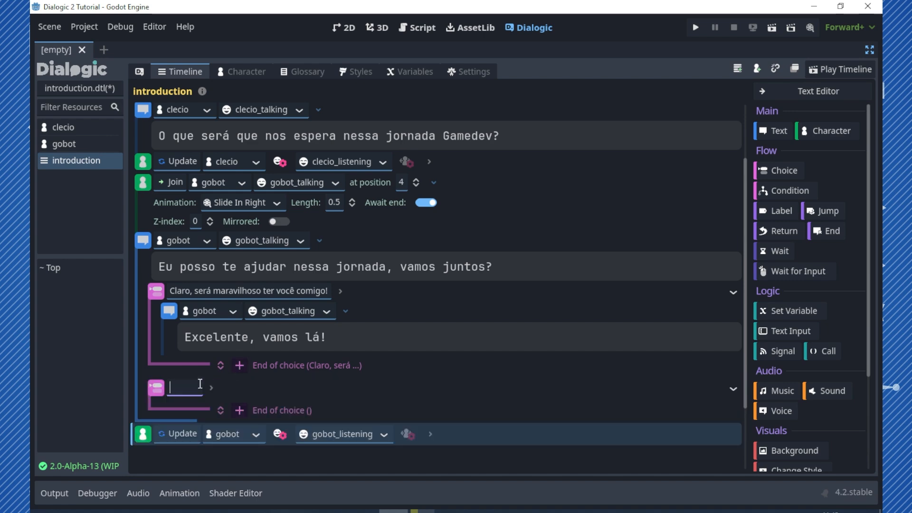
text(Não, prefiro seguir co)
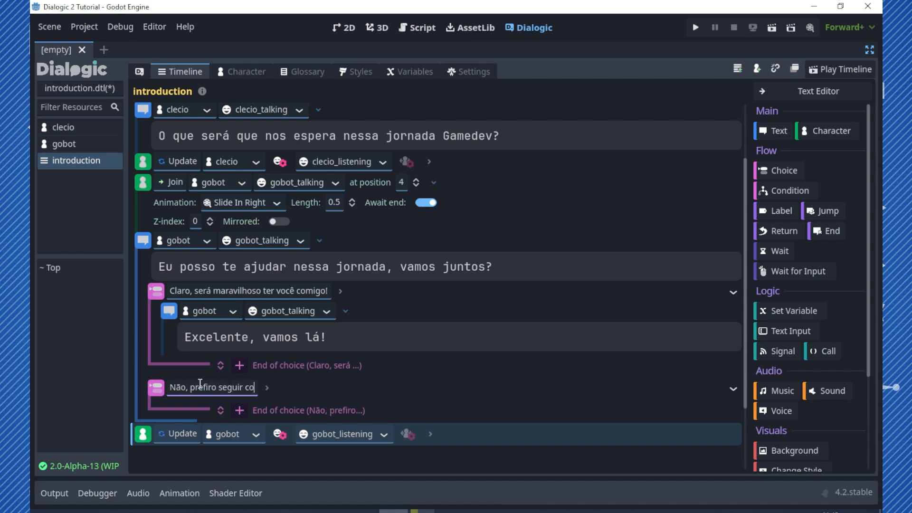
text(mo lobo solui)
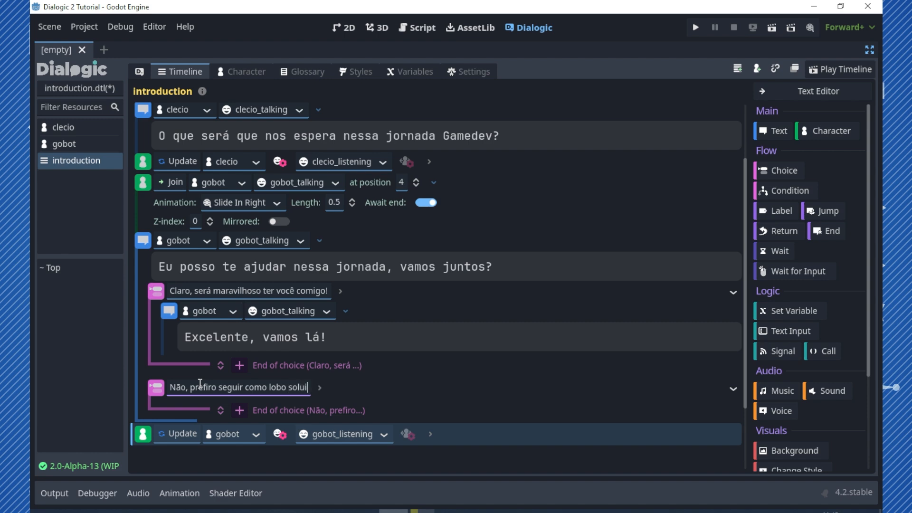
key(BackSpace)
key(BackSpace)
text(itário...)
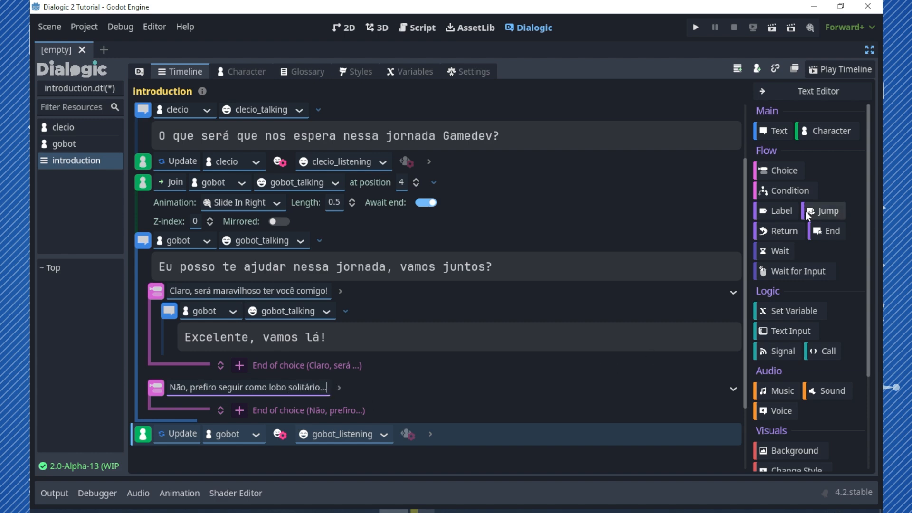
- Add a text event reading "Que pena, mas desejo-lhe boa sorte..." inside the "Não, prefiro seguir como lobo solitário..." choice
drag(775, 131, 327, 406)
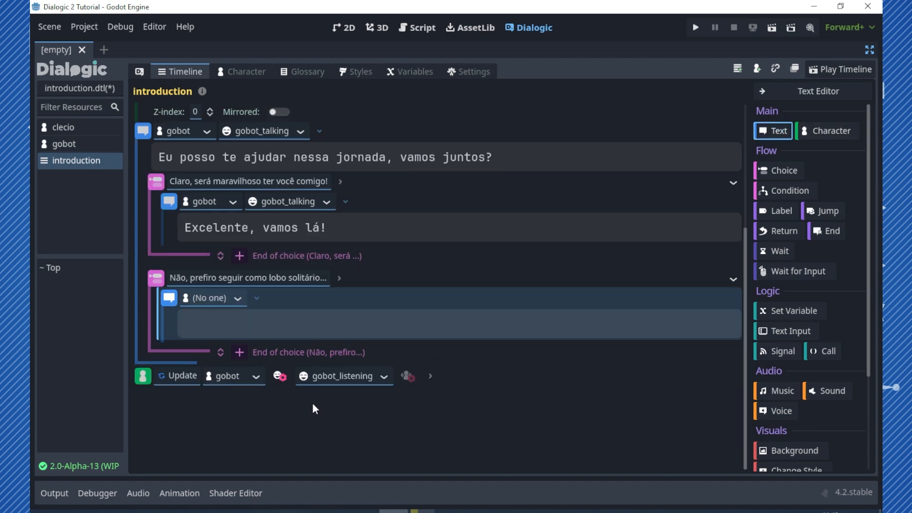
click(231, 323)
text(Que)
key(BackSpace)
key(BackSpace)
key(BackSpace)
text(Que pena, )
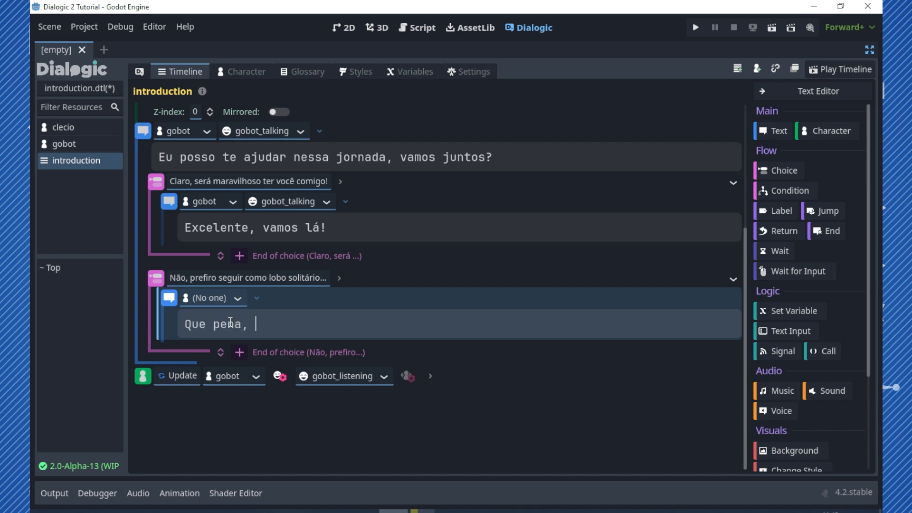
text(mas des)
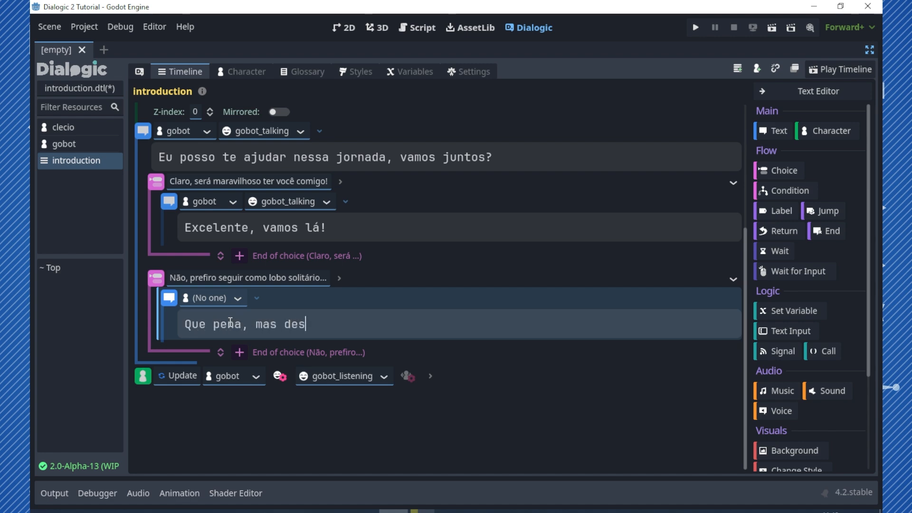
text(ejo-lhe b)
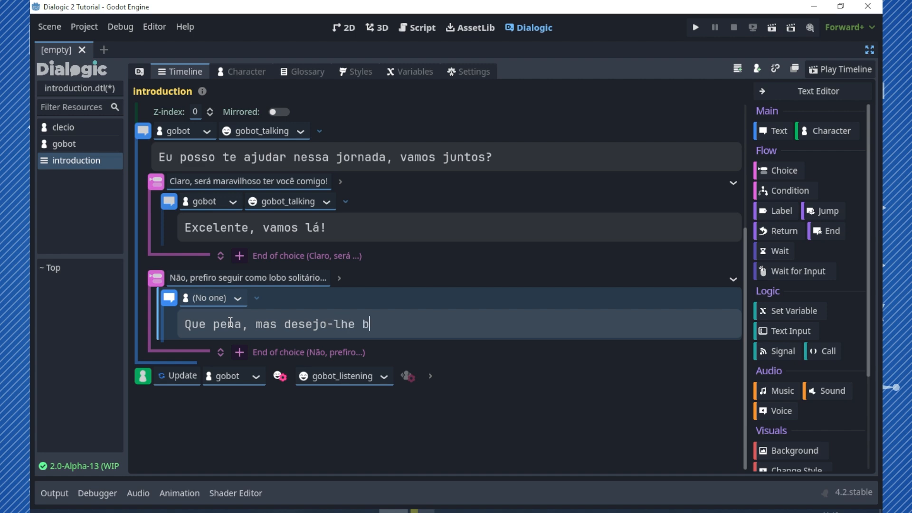
text(oa sorte...)
- Add a Background event and move it to the very start of the timeline, above the opening narration
scroll(287, 277, up, 5)
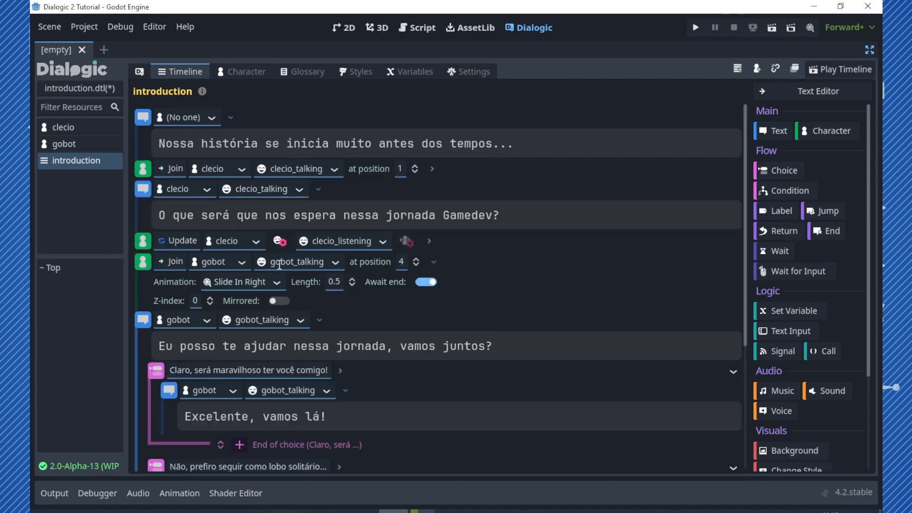
scroll(361, 272, down, 5)
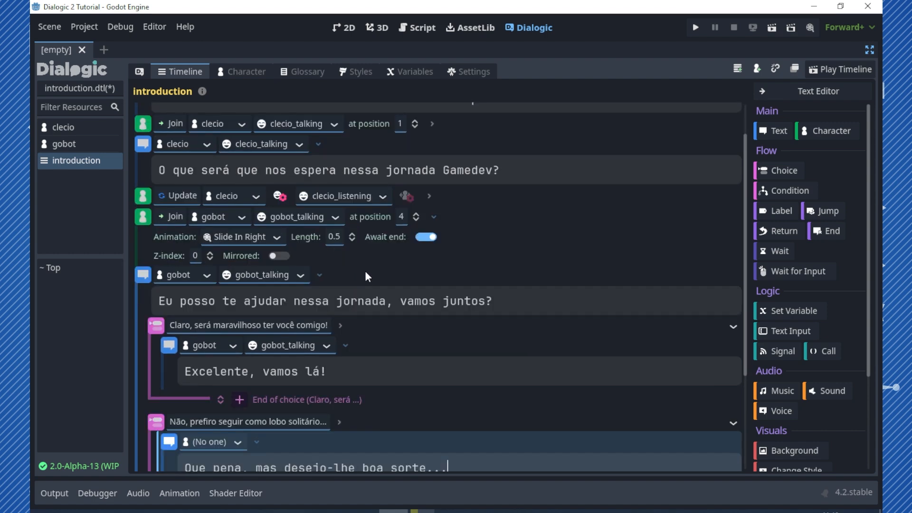
scroll(781, 450, down, 3)
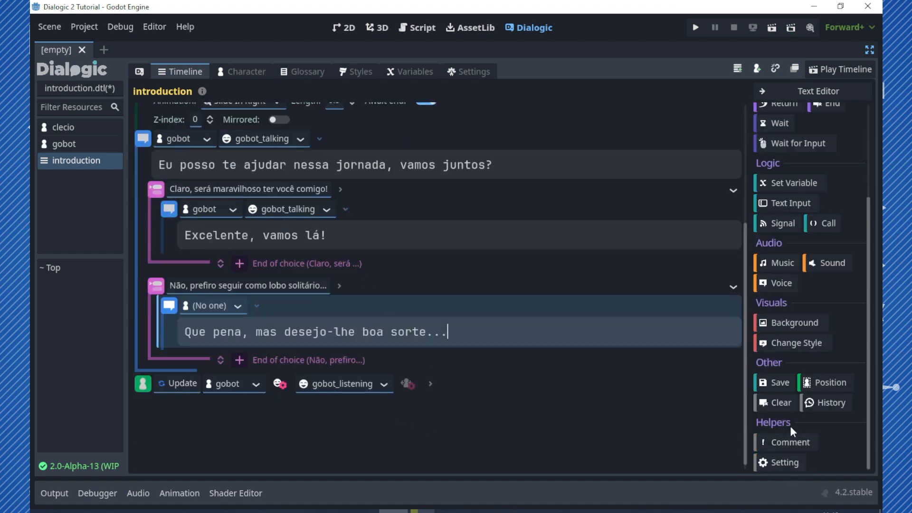
click(795, 321)
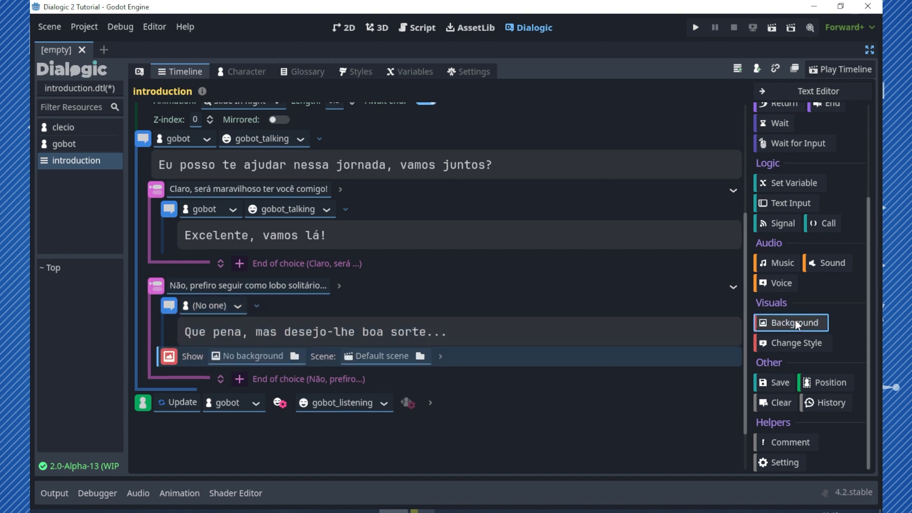
drag(180, 361, 170, 129)
scroll(184, 204, up, 4)
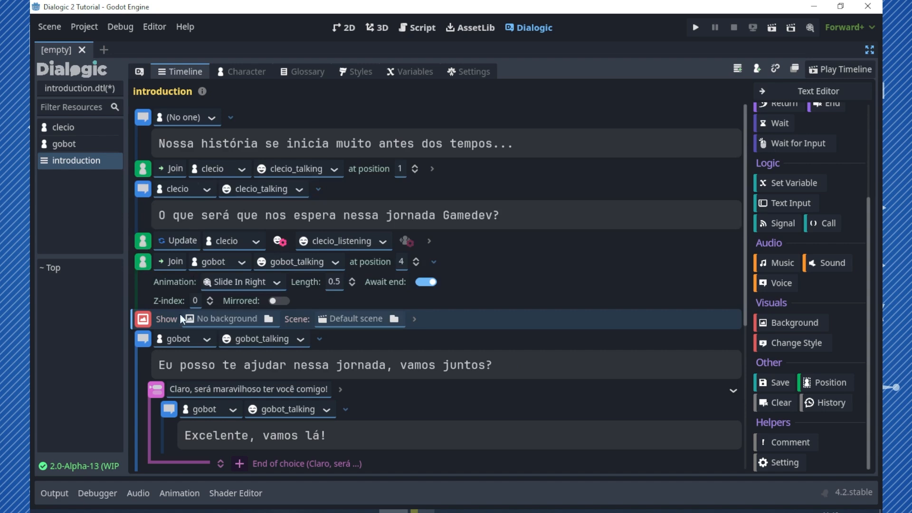
drag(144, 321, 148, 107)
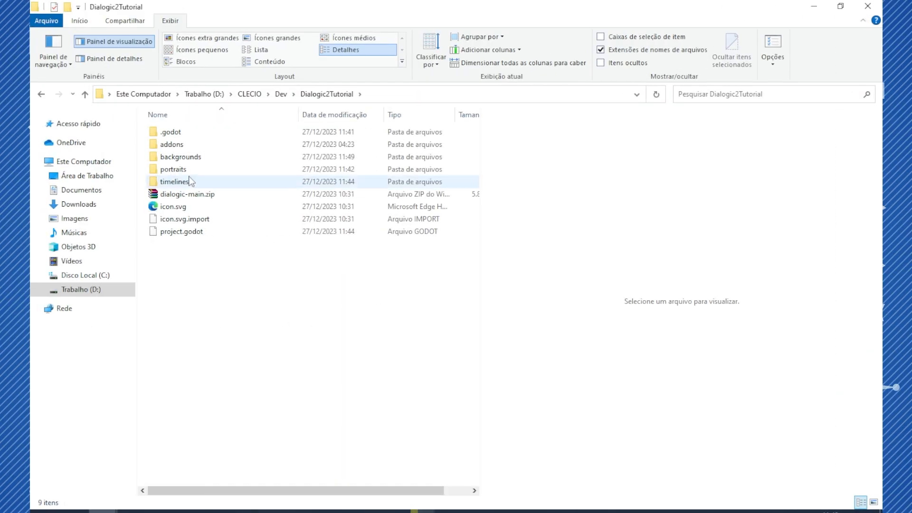
- Preview main_room.jpg from the project's backgrounds folder in File Explorer, and return to Godot
click(189, 161)
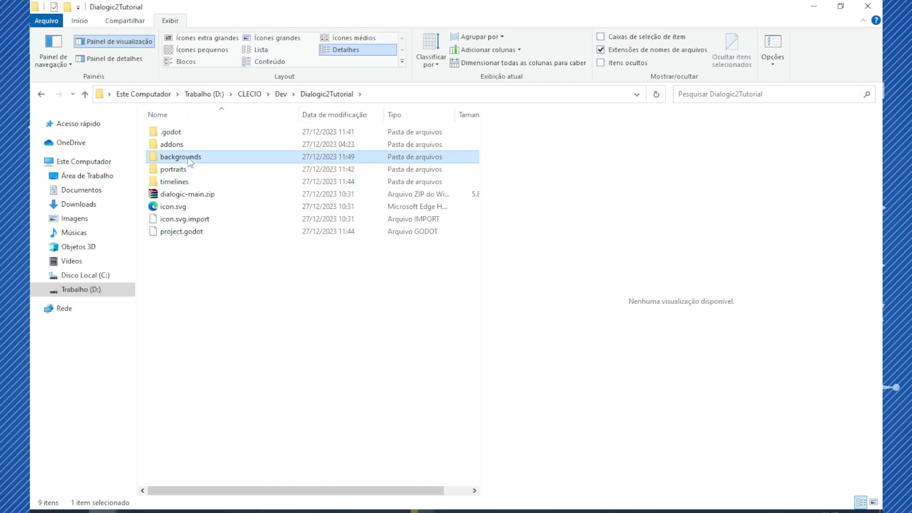
double_click(188, 159)
click(195, 138)
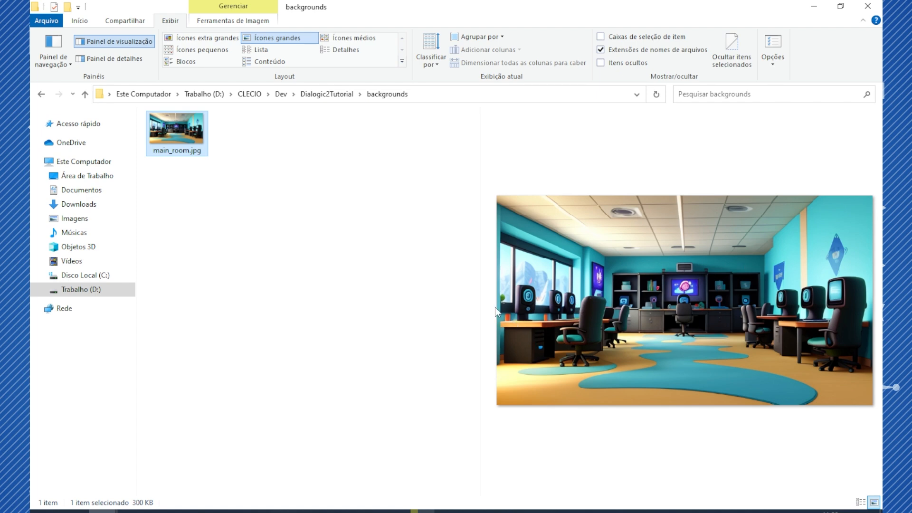
click(394, 509)
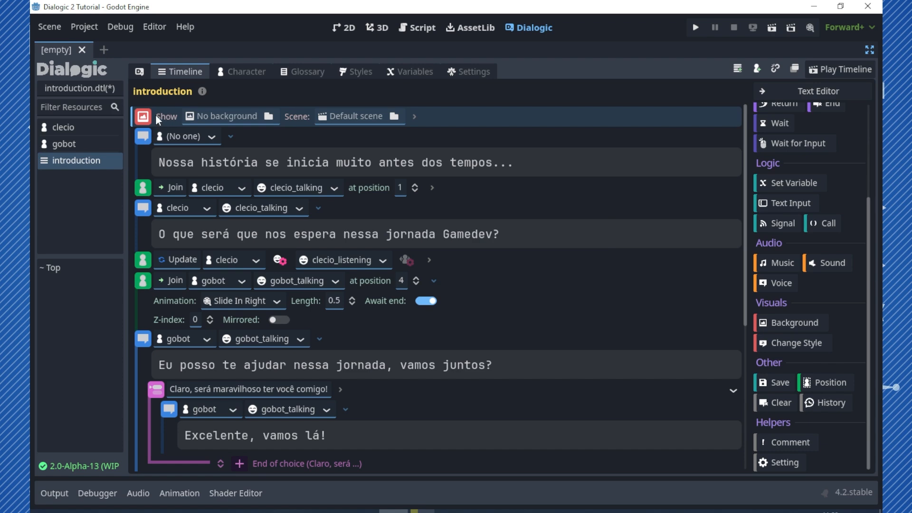
- Set the Background event's image to main_room.jpg from the backgrounds folder
click(270, 117)
double_click(404, 177)
click(344, 176)
double_click(344, 175)
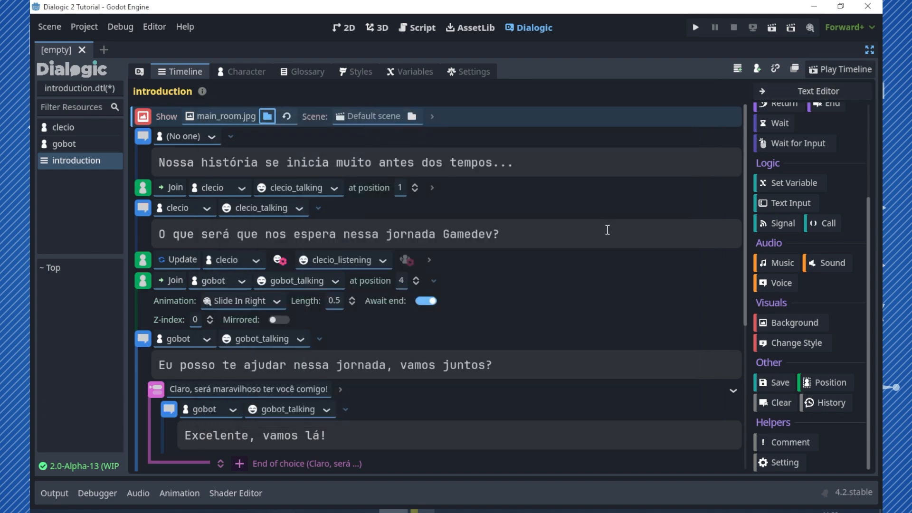
- Play the introduction timeline to its end, answering gobot's question with "Claro, será maravilhoso ter você comigo!"
scroll(602, 243, down, 3)
scroll(598, 256, up, 3)
click(826, 70)
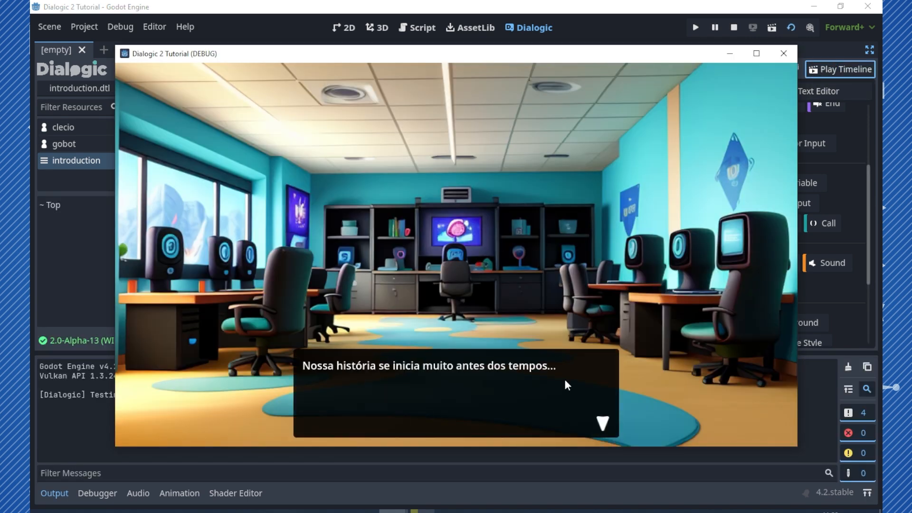
click(564, 383)
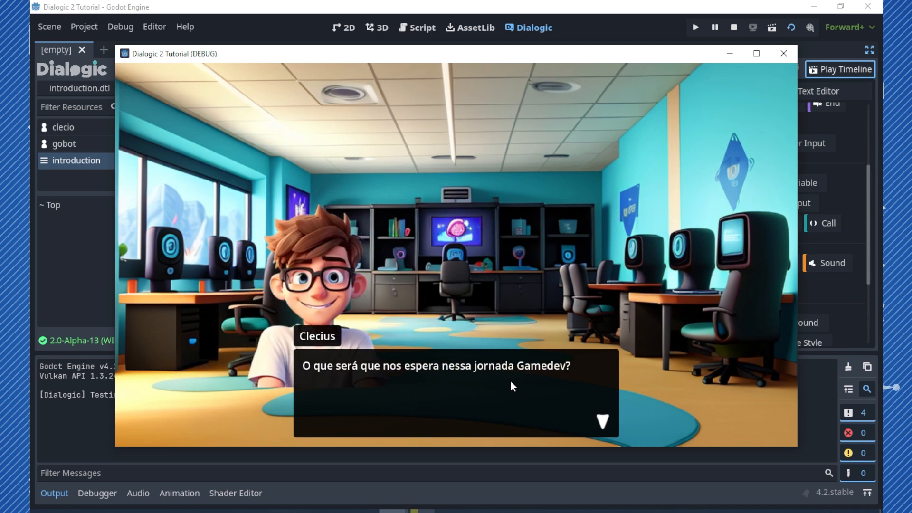
click(550, 387)
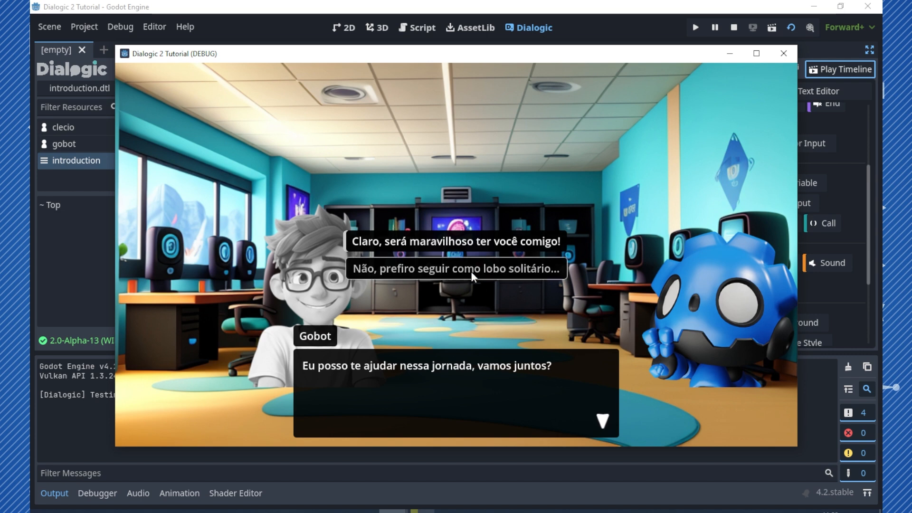
click(454, 249)
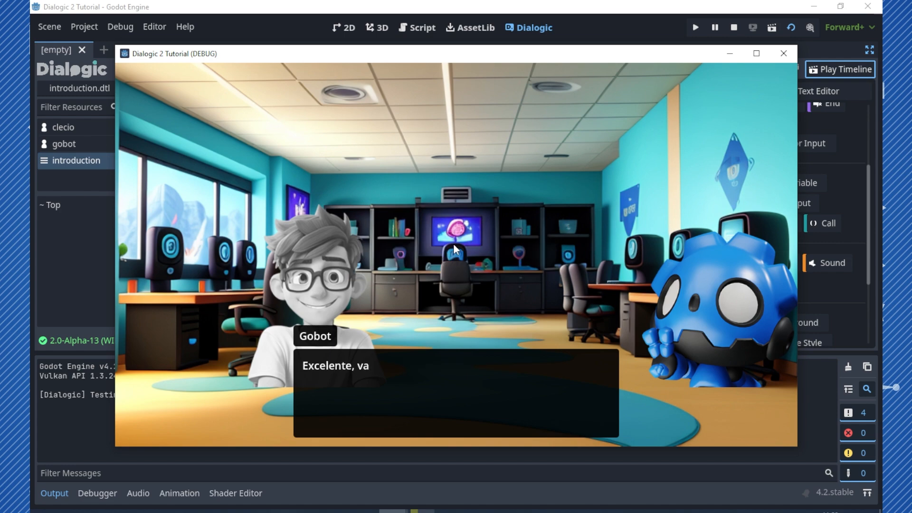
click(497, 333)
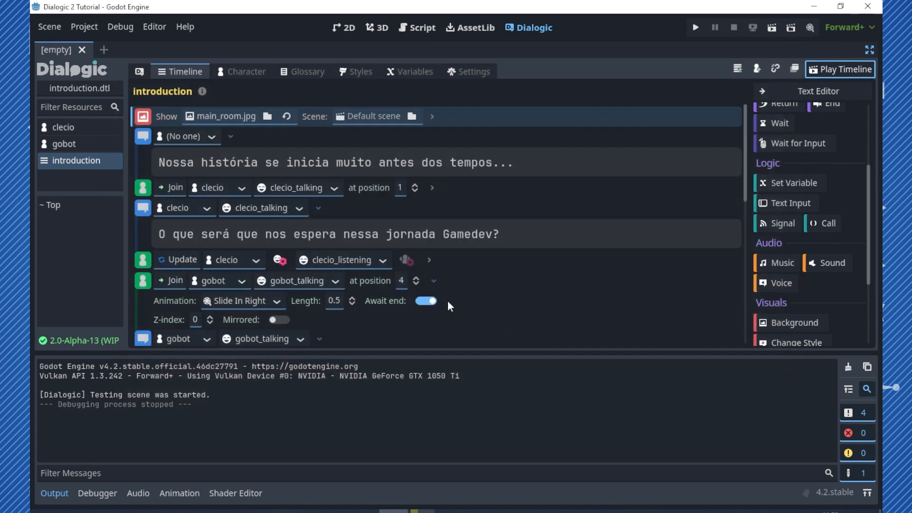
- Set gobot's Join event to position 3 and review the events that follow it
click(414, 284)
scroll(403, 316, down, 2)
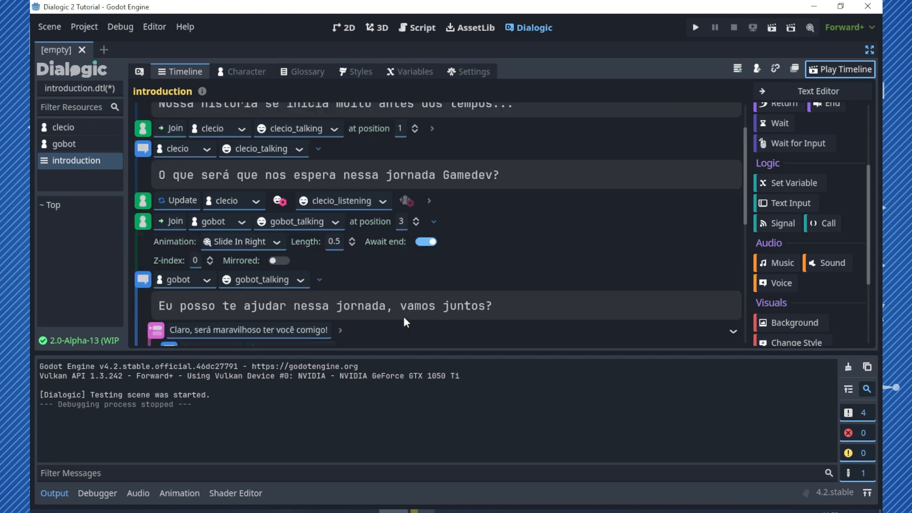
scroll(437, 284, down, 1)
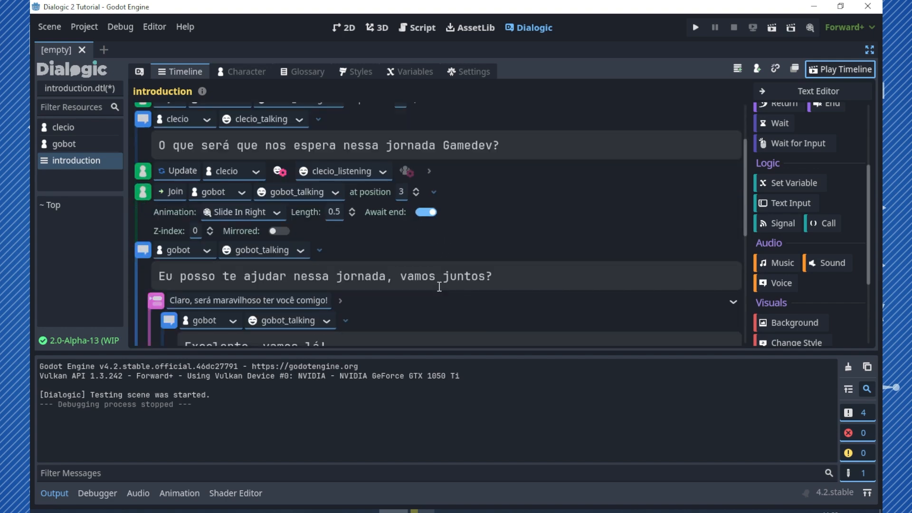
scroll(409, 280, down, 2)
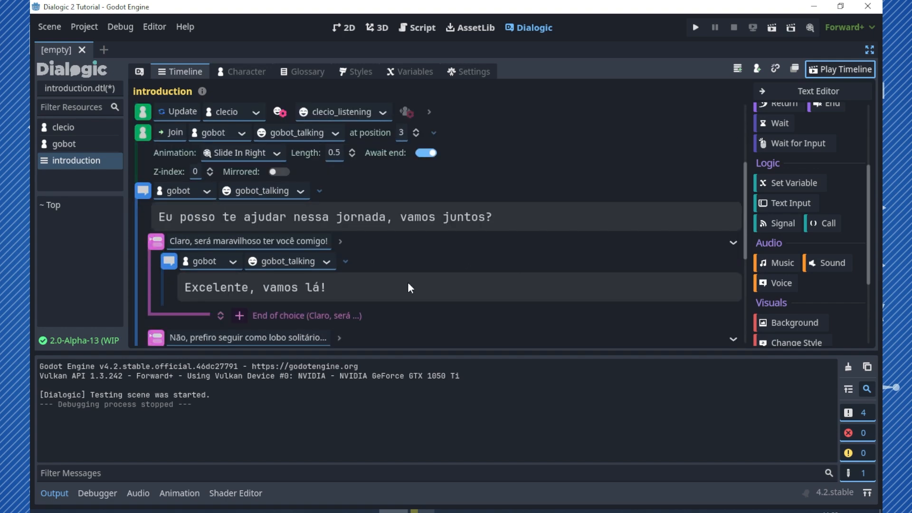
- Switch to the 2D workspace and try to run the project, cancelling the main scene selection
click(347, 29)
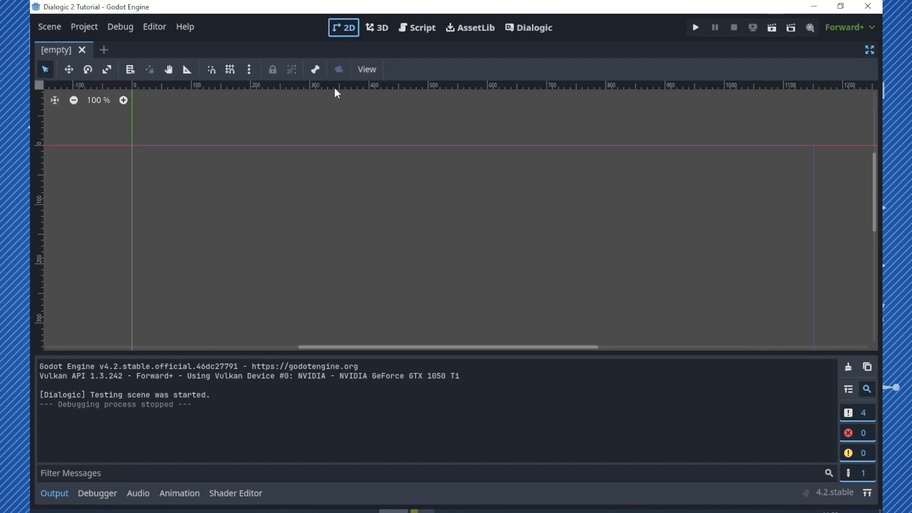
click(696, 28)
click(438, 287)
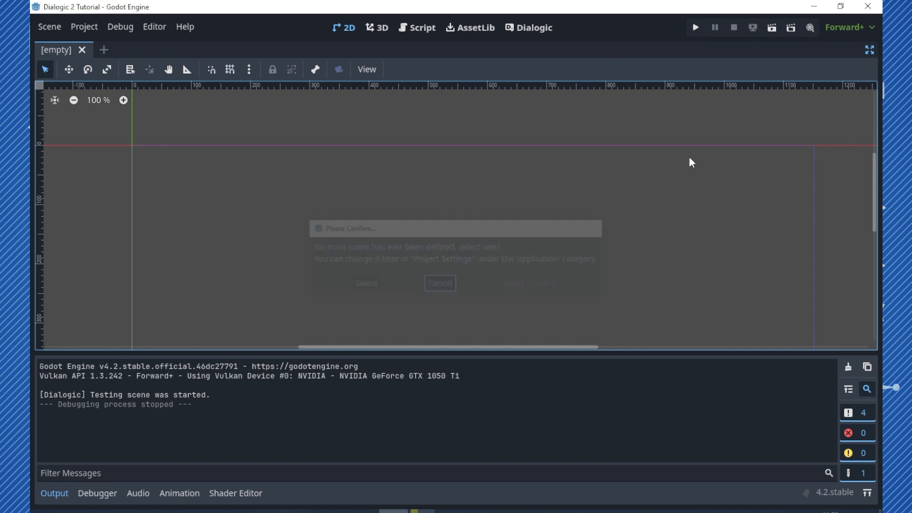
- Create a scene with a Node2D root named Start and save it as start.tscn in res://
click(869, 50)
click(118, 107)
double_click(90, 94)
text(Be)
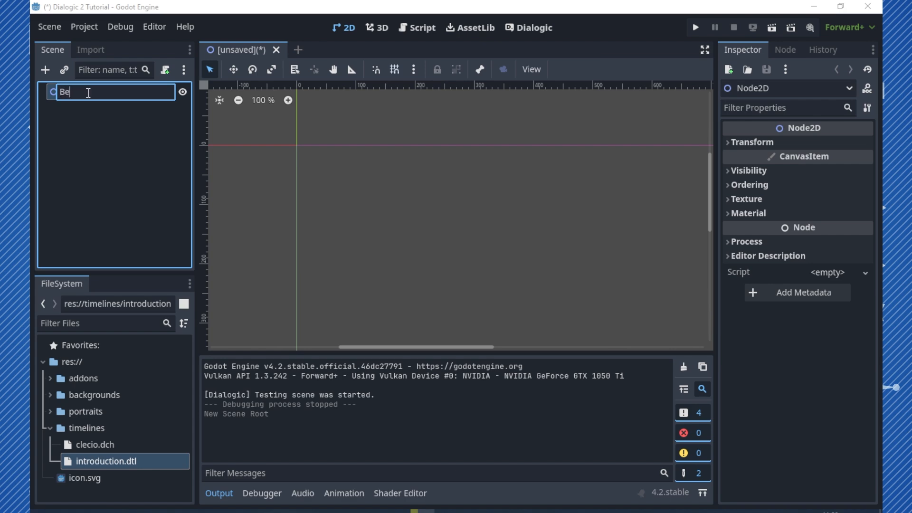
text(Stary)
key(BackSpace)
text(t)
key(Return)
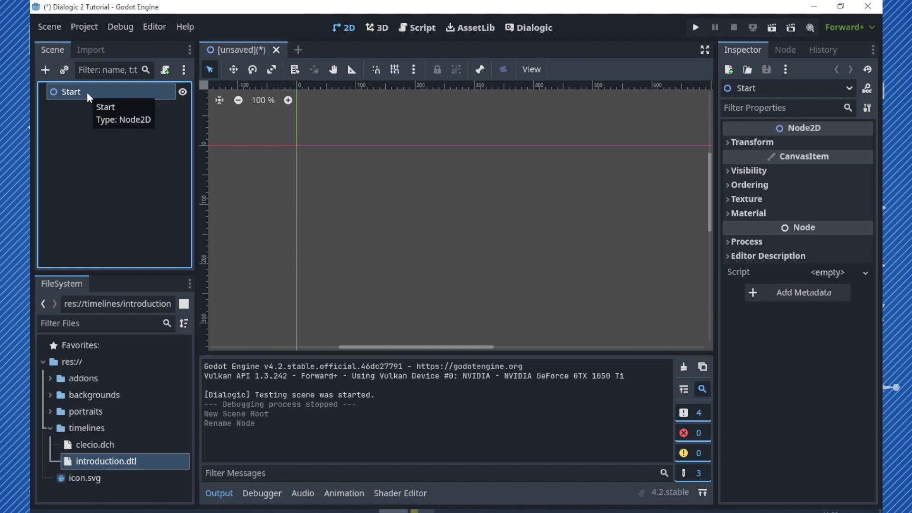
key(ctrl+s)
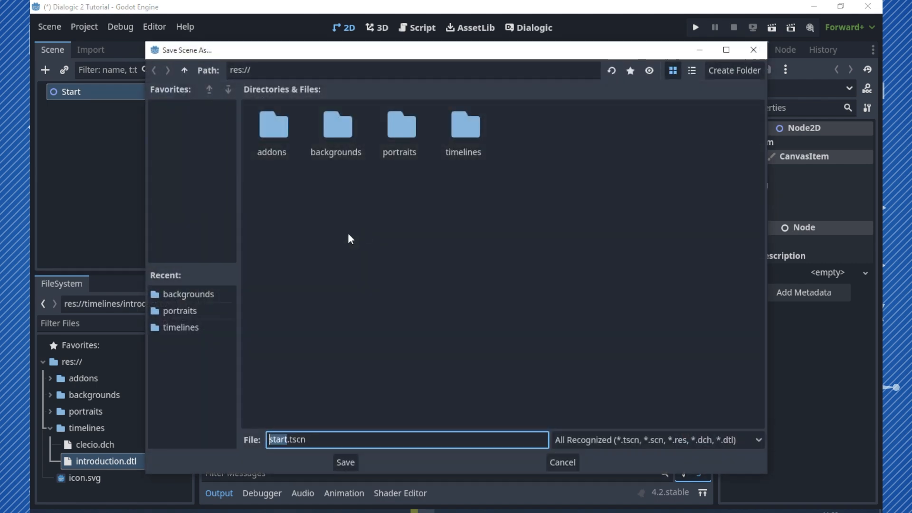
click(346, 462)
- Run the project with the current scene selected as its main scene, and close the game window
click(697, 29)
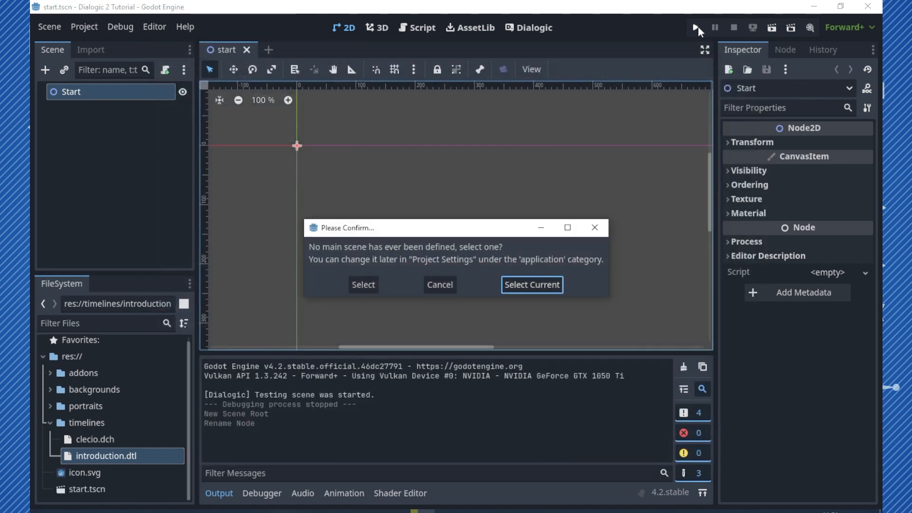
click(542, 284)
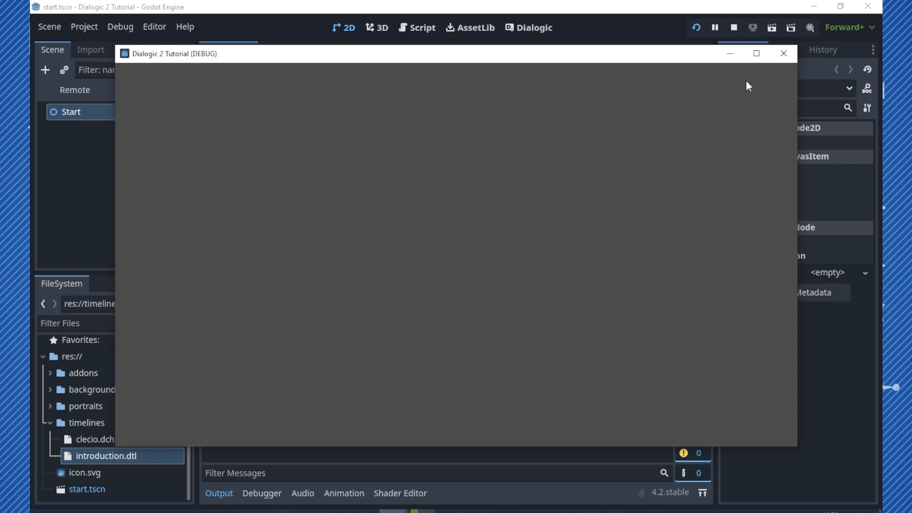
click(777, 58)
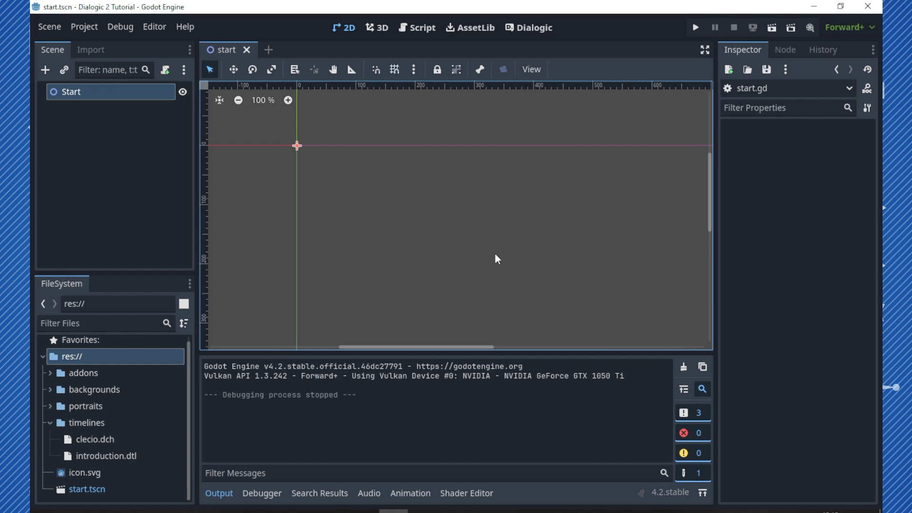
- Attach a new GDScript named start.gd with the Object: Empty template to the Start node
click(126, 92)
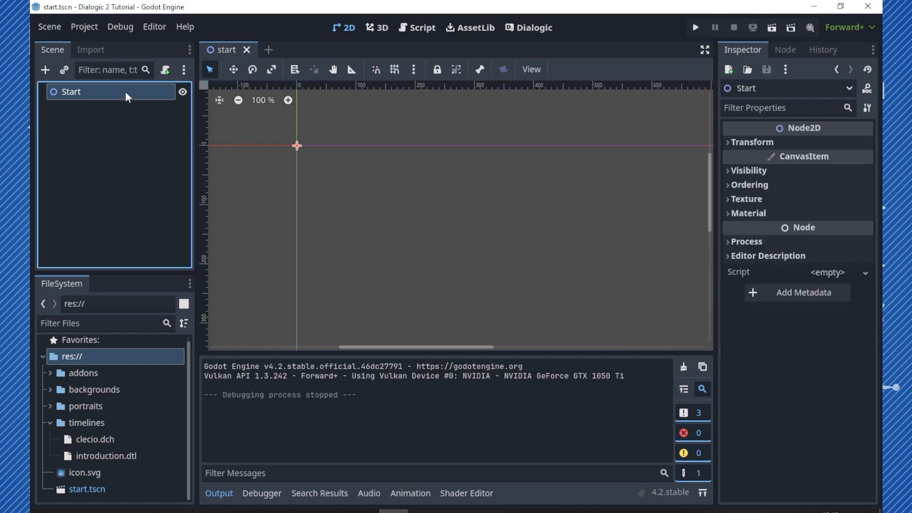
click(164, 70)
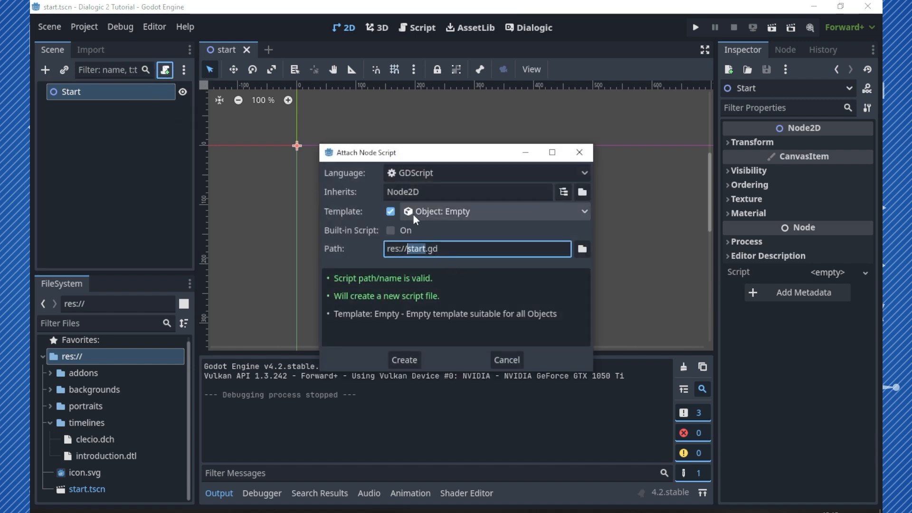
click(405, 357)
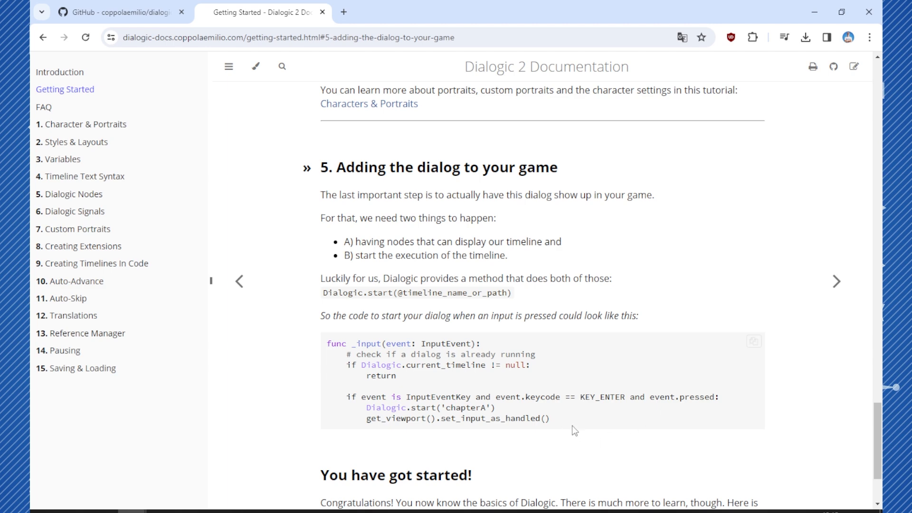
- Copy the sample _input function from section 5 of the Dialogic 2 documentation into start.gd in Godot, below the extends line
drag(551, 420, 328, 340)
key(ctrl+c)
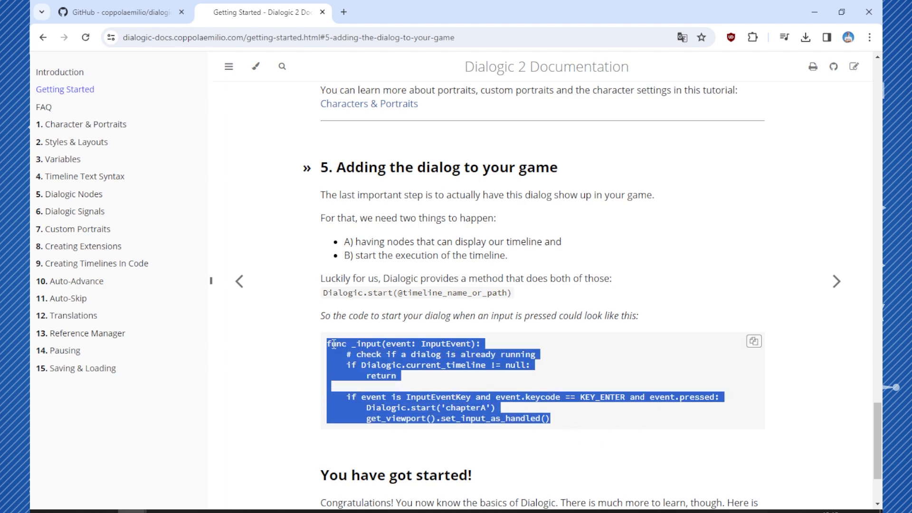
key(alt+Tab)
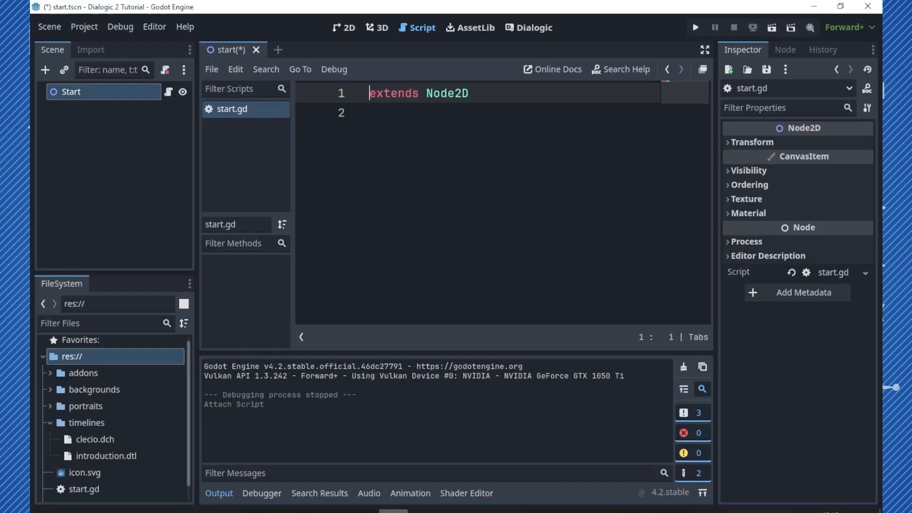
click(435, 153)
key(Return)
key(ctrl+v)
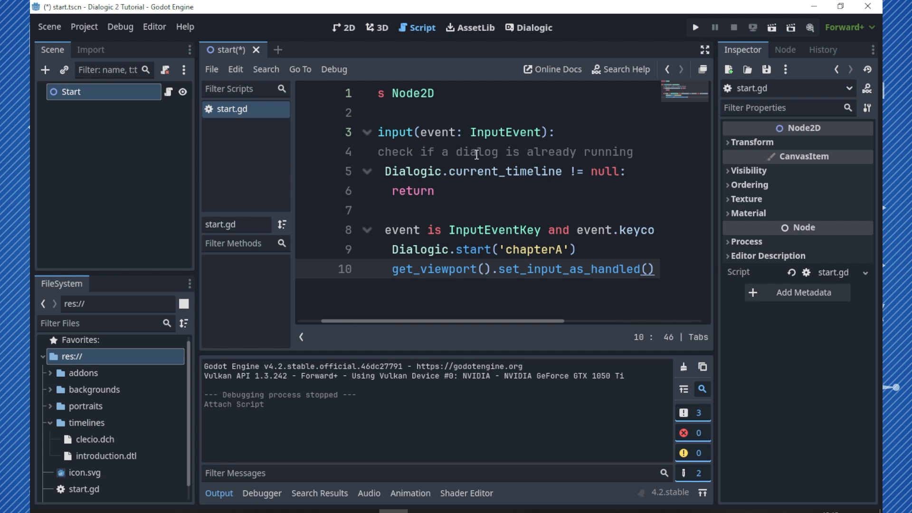
- Expand the script editor, replace 'chapterA' in the Dialogic.start call with 'introduction', and save the script
click(705, 50)
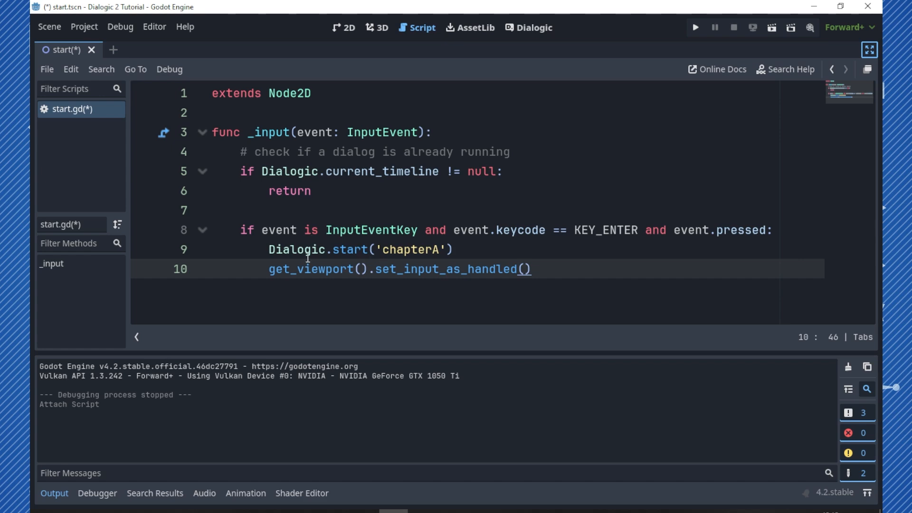
click(434, 251)
double_click(432, 251)
text(introducto)
key(BackSpace)
text(ion)
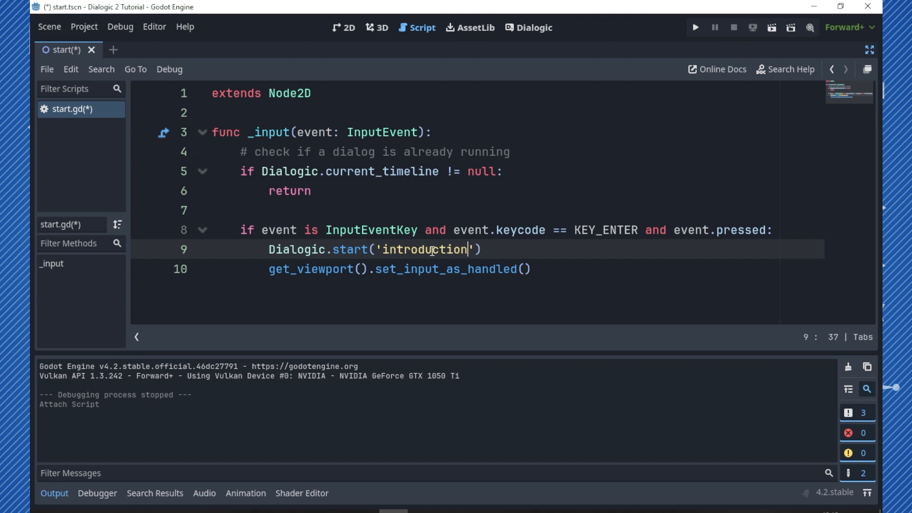
key(ctrl+s)
- Run the project, play the dialog choosing "Claro, será maravilhoso ter você comigo!", and close the game window
click(696, 27)
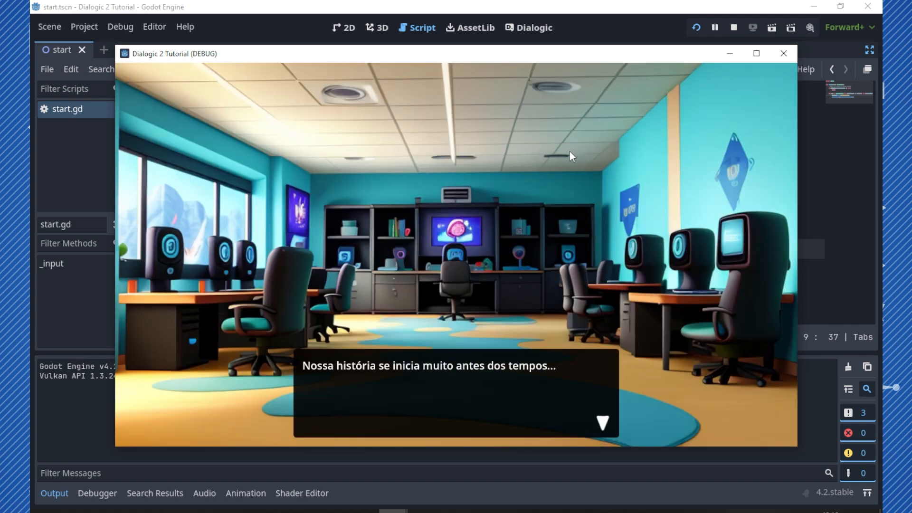
click(569, 151)
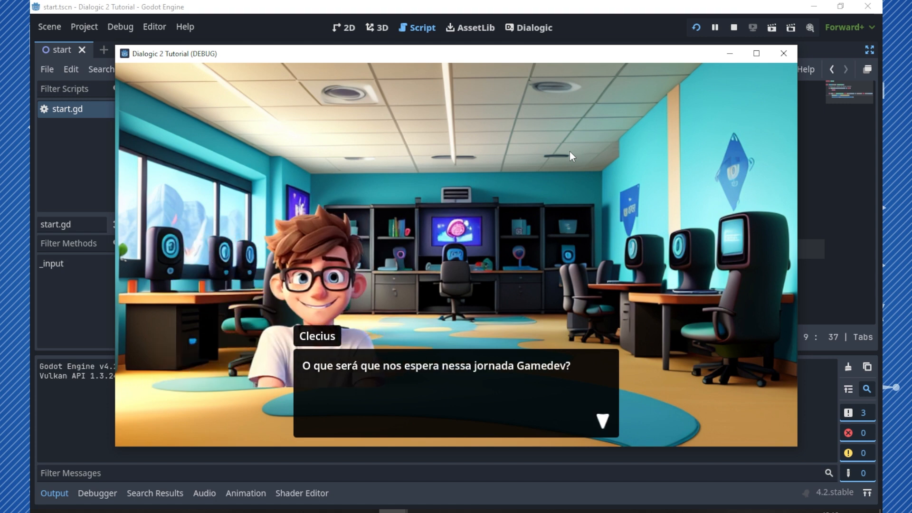
click(569, 151)
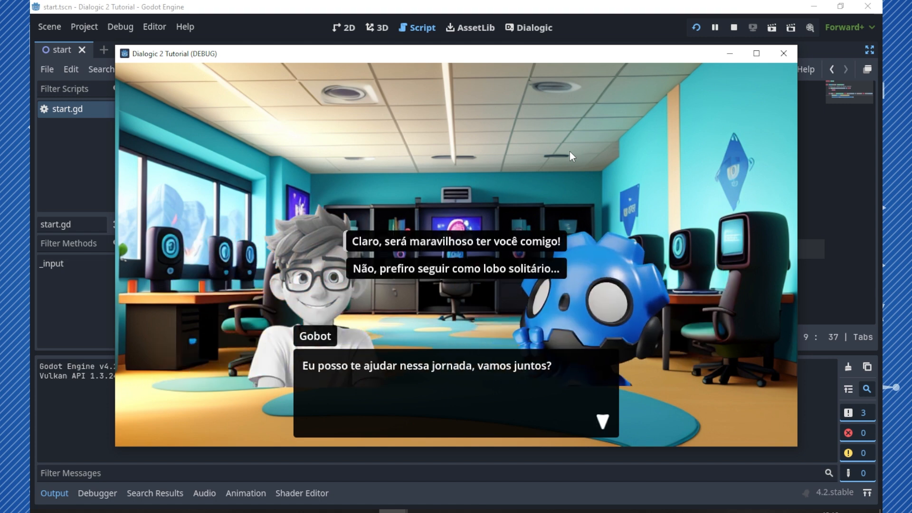
click(452, 247)
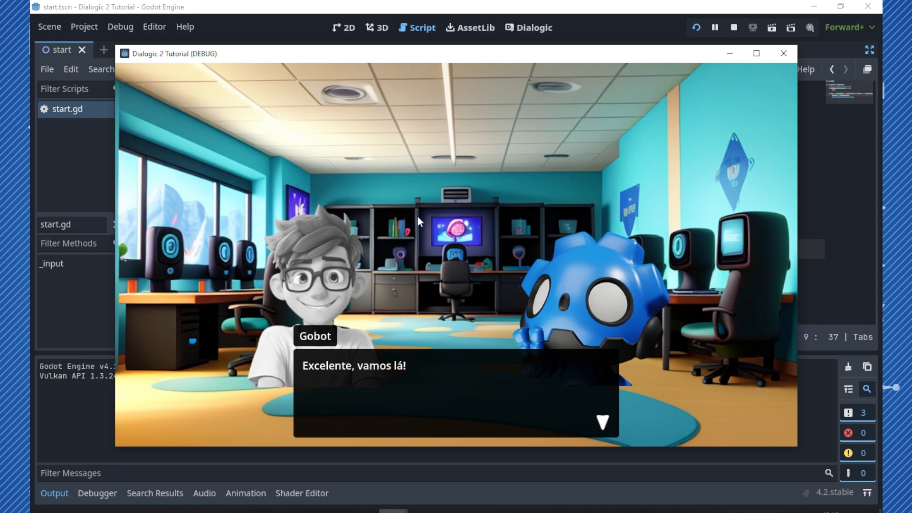
click(436, 243)
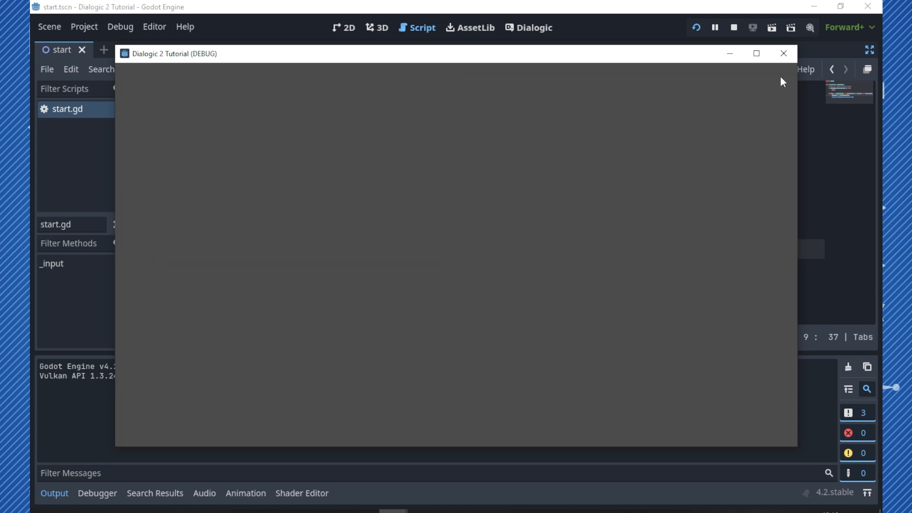
click(783, 58)
- Switch to the Dialogic workspace and enlarge the introduction timeline by hiding the side docks and the Output log
click(870, 49)
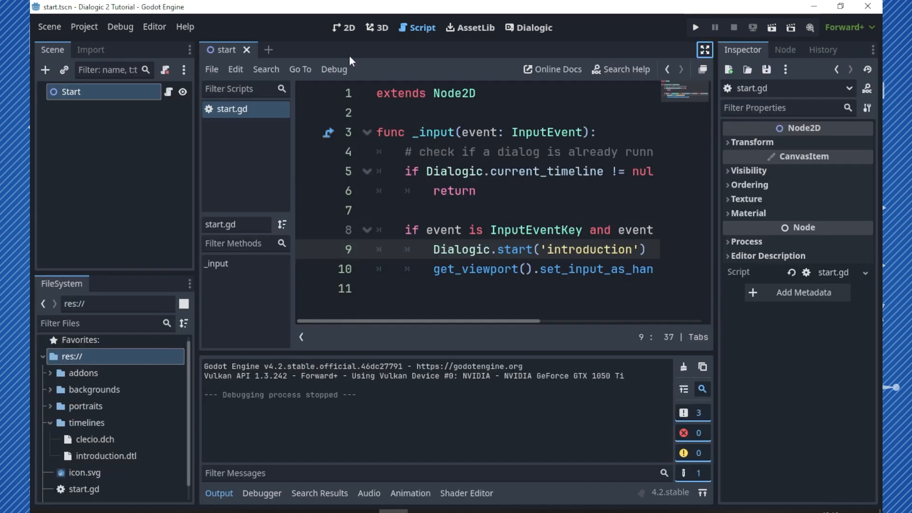
click(529, 33)
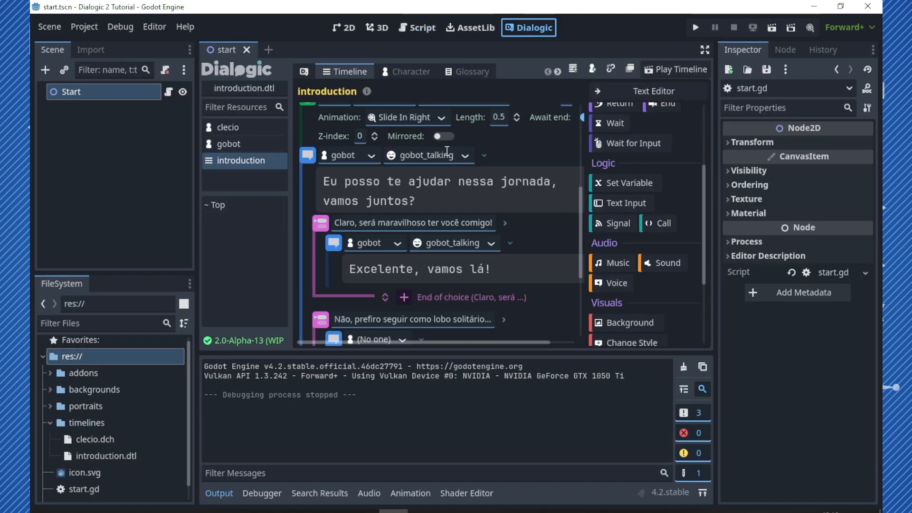
click(706, 50)
scroll(325, 225, down, 1)
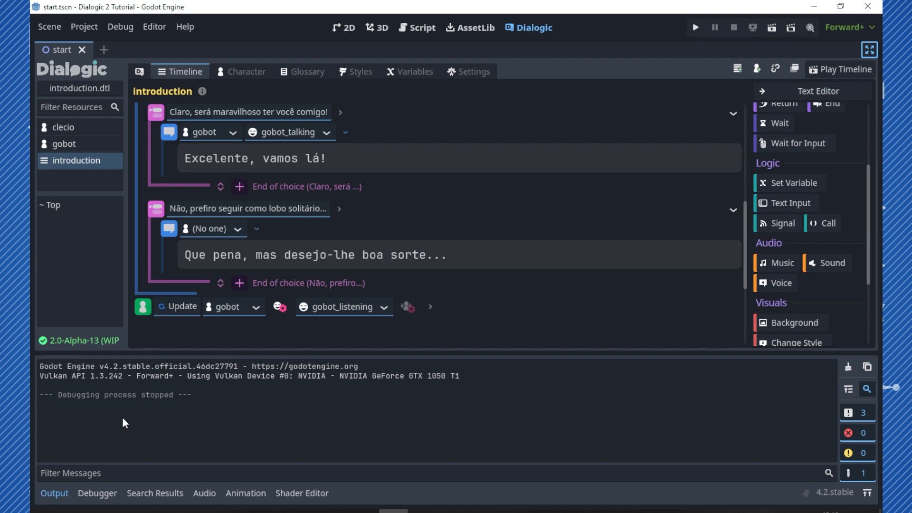
click(58, 495)
scroll(269, 349, up, 1)
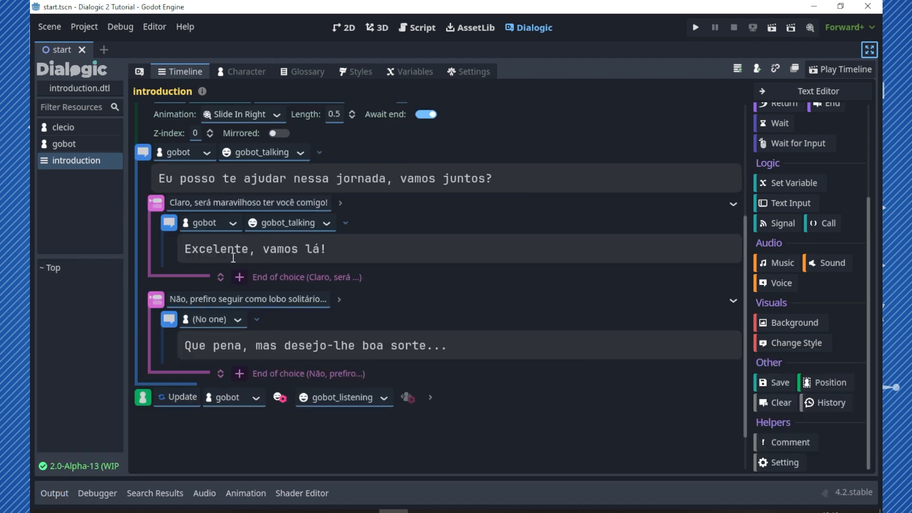
- Add a Background event before "Excelente, vamos lá!" inside the "Claro" choice, showing internet_room.jpg
click(777, 325)
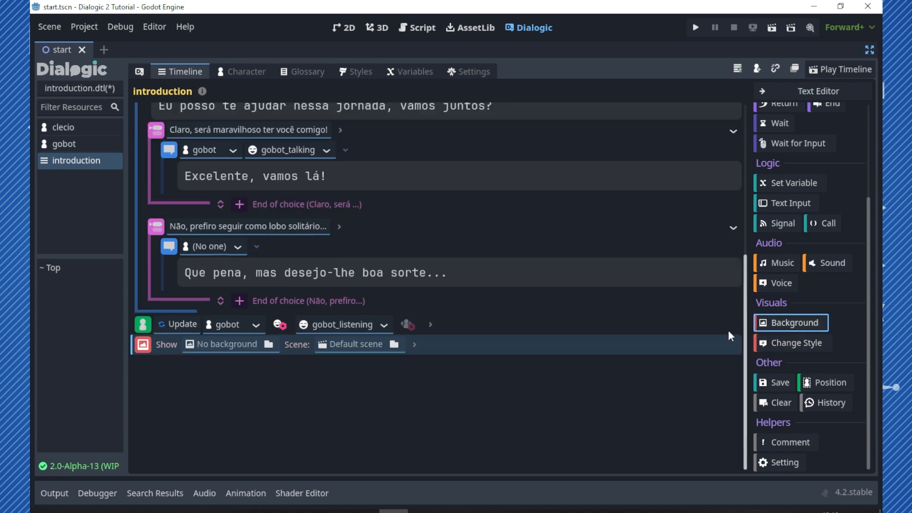
scroll(177, 361, down, 1)
drag(140, 387, 186, 195)
click(297, 195)
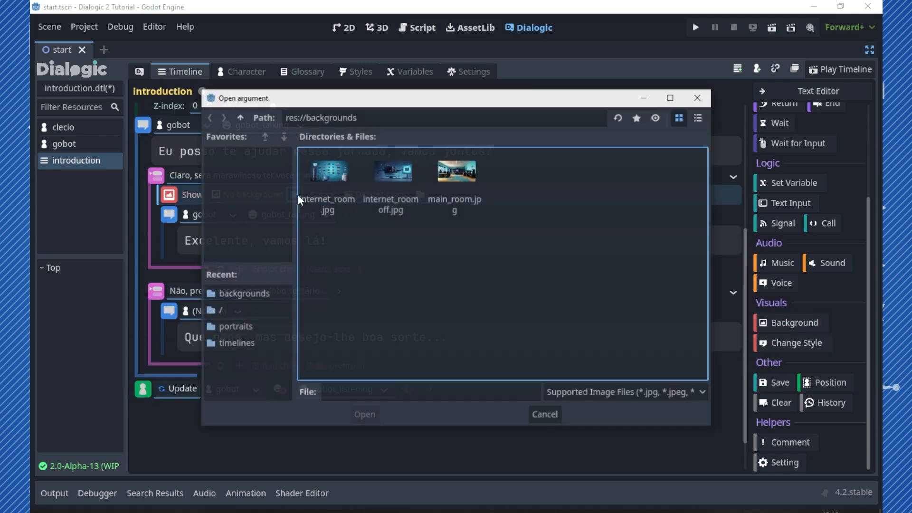
click(341, 172)
double_click(341, 172)
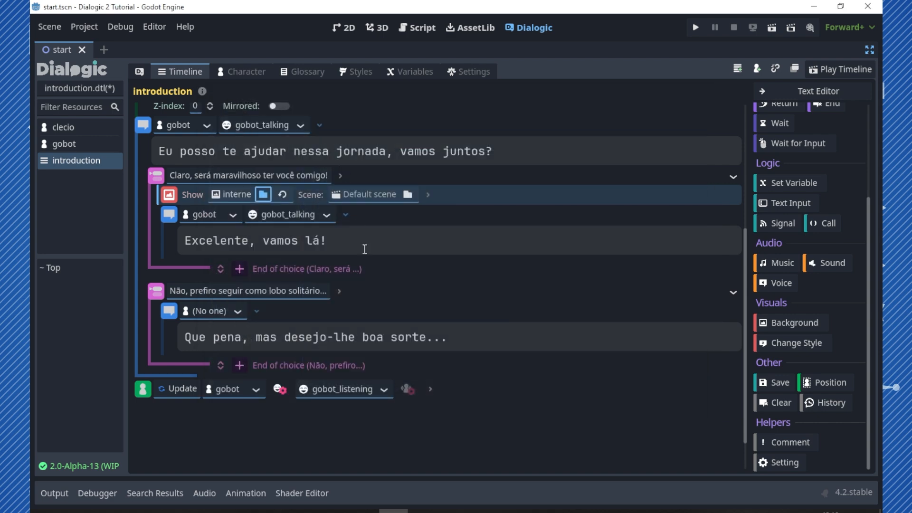
- Add a Background event showing "internet_room off.jpg" inside the "Não, prefiro seguir como lobo solitário..." choice, placed before its text
click(293, 313)
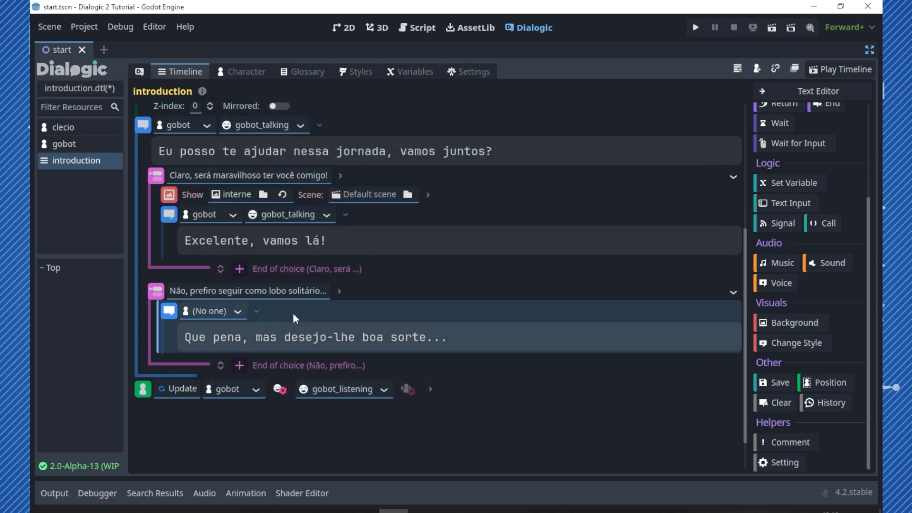
click(774, 321)
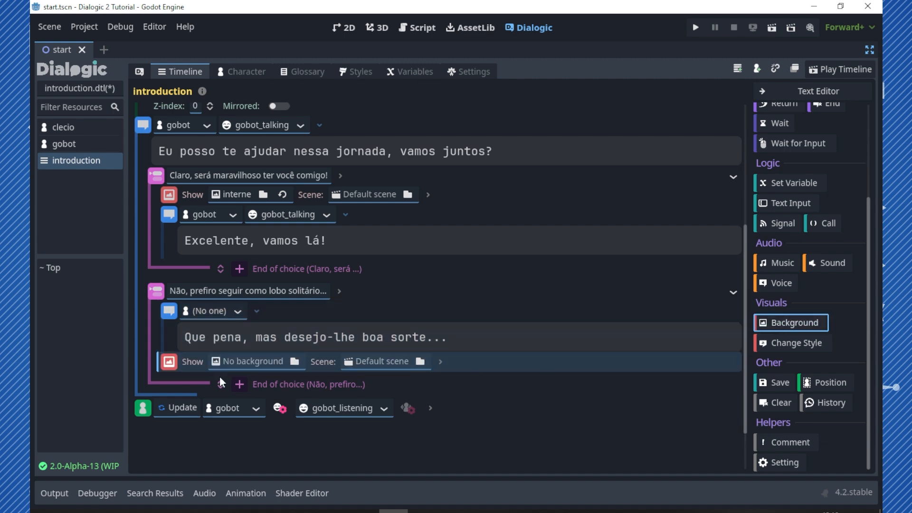
drag(165, 360, 167, 304)
click(295, 310)
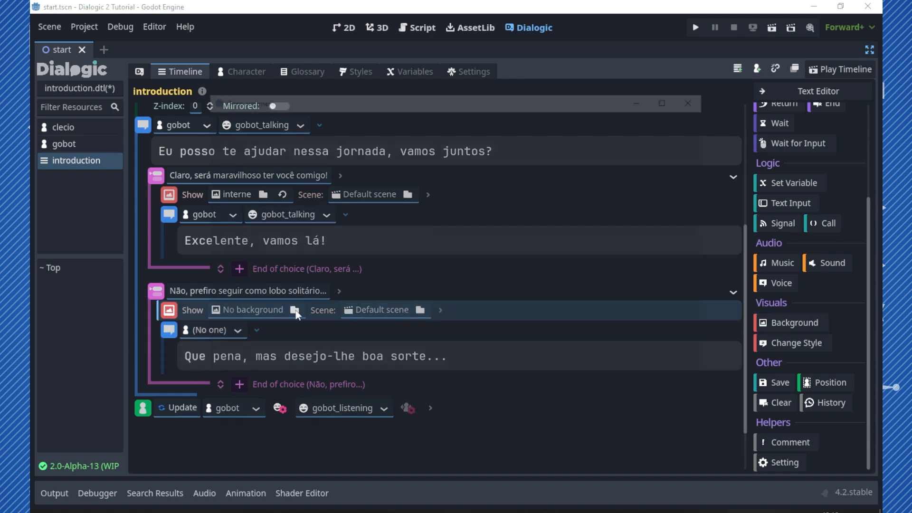
double_click(392, 174)
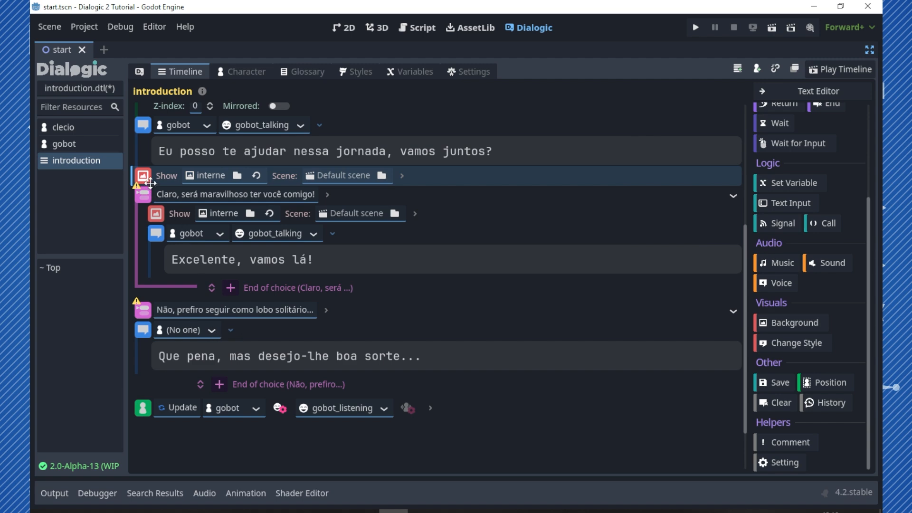
drag(167, 176, 180, 332)
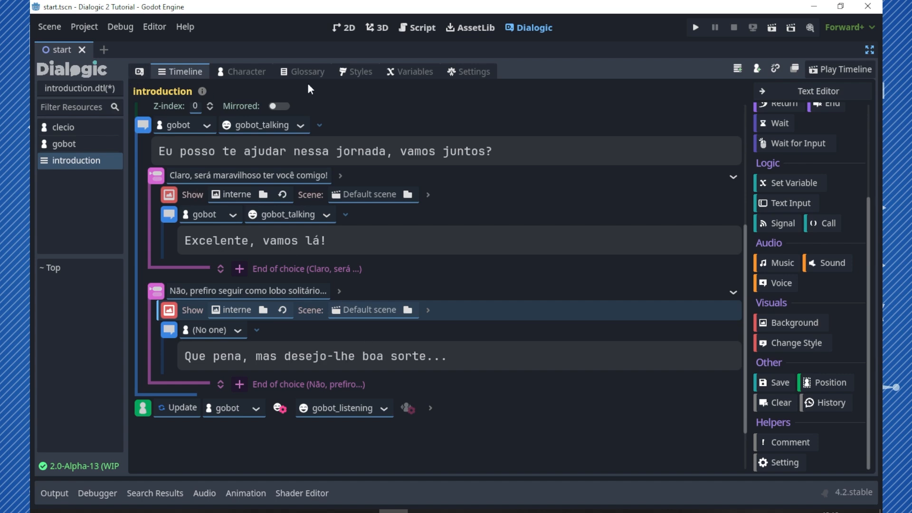
- Run the project to test the background change of the "Claro" choice, and close the game window
click(696, 28)
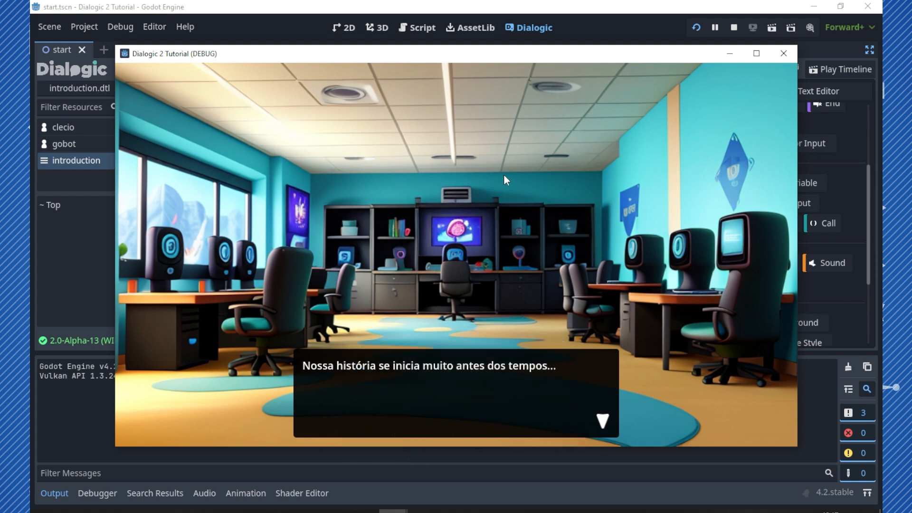
click(504, 177)
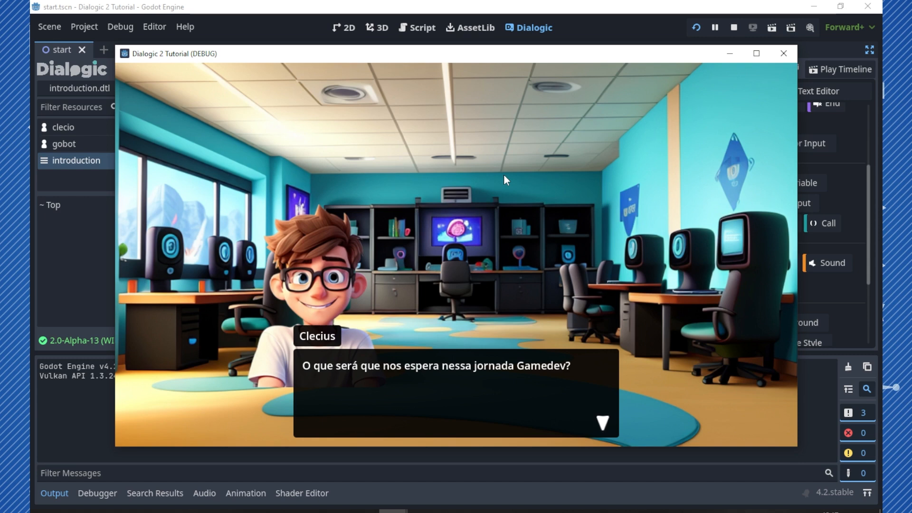
click(505, 176)
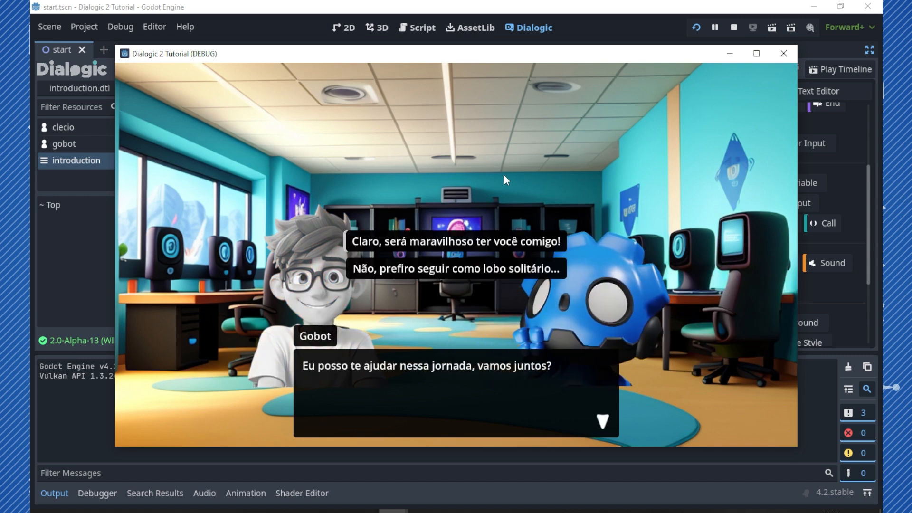
click(516, 245)
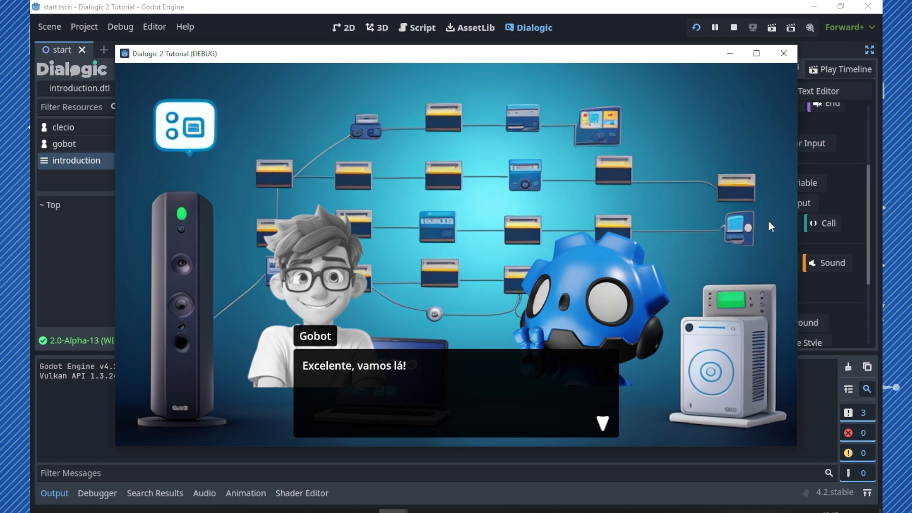
click(784, 54)
- Run the project again and choose "Não, prefiro seguir como lobo solitário..." to test that branch's background
click(695, 28)
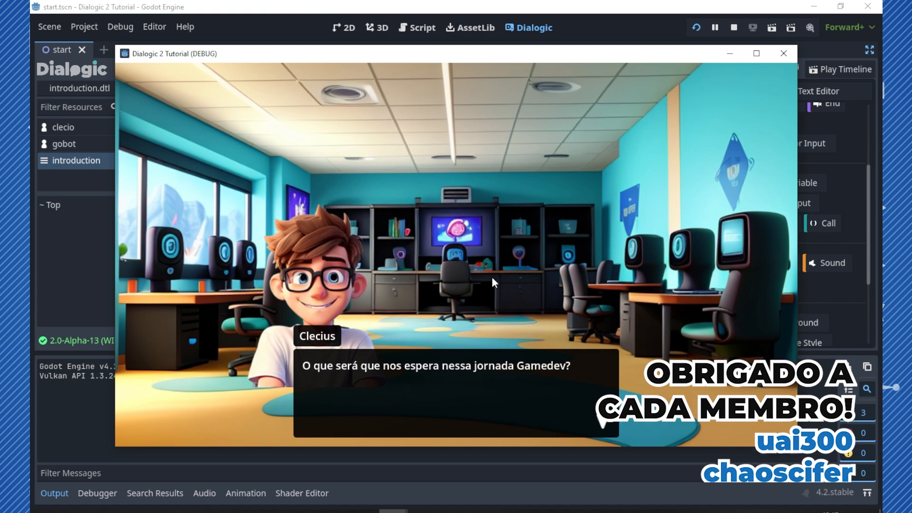
click(492, 278)
click(491, 274)
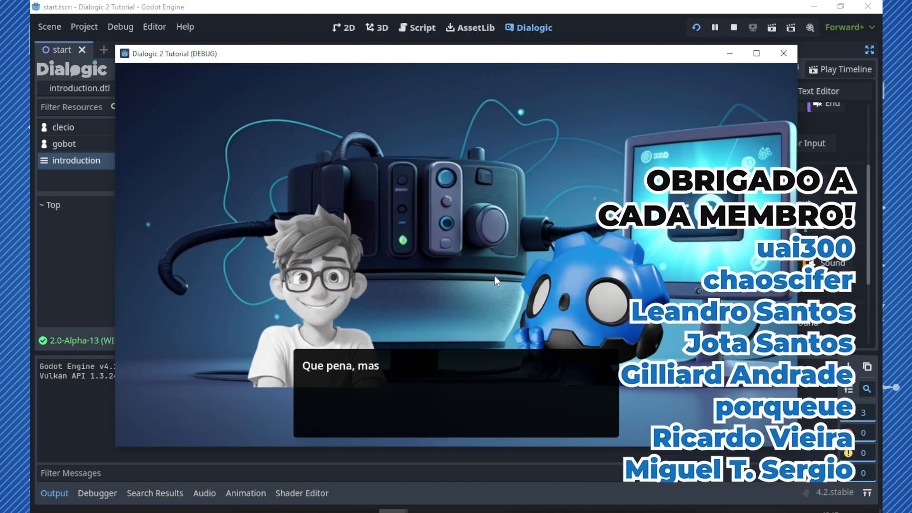